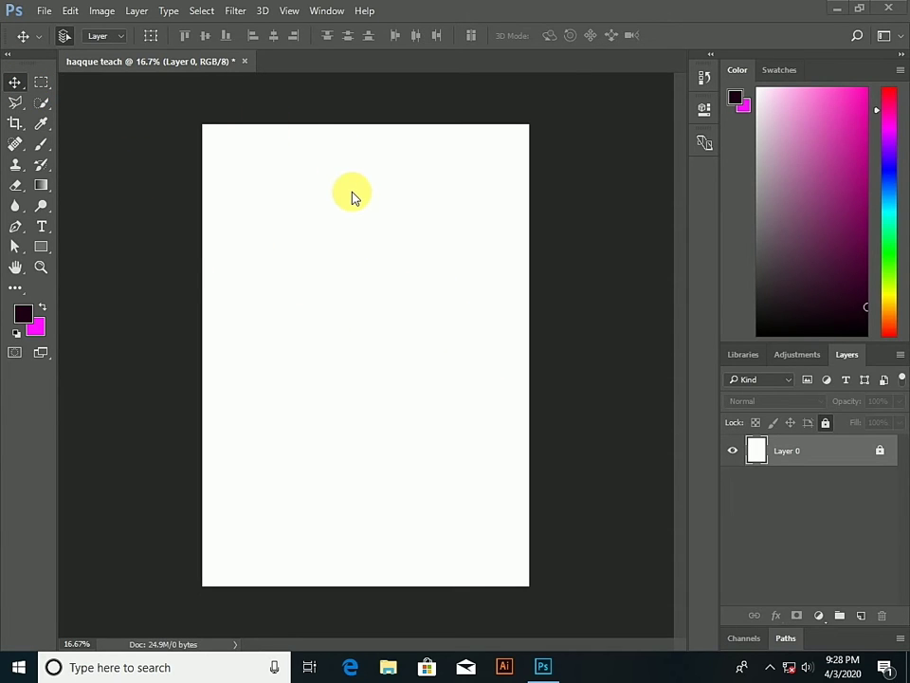
Unlock Layer 0 of the blank 'haqque teach' document after glancing at the File menu
click(43, 12)
click(44, 13)
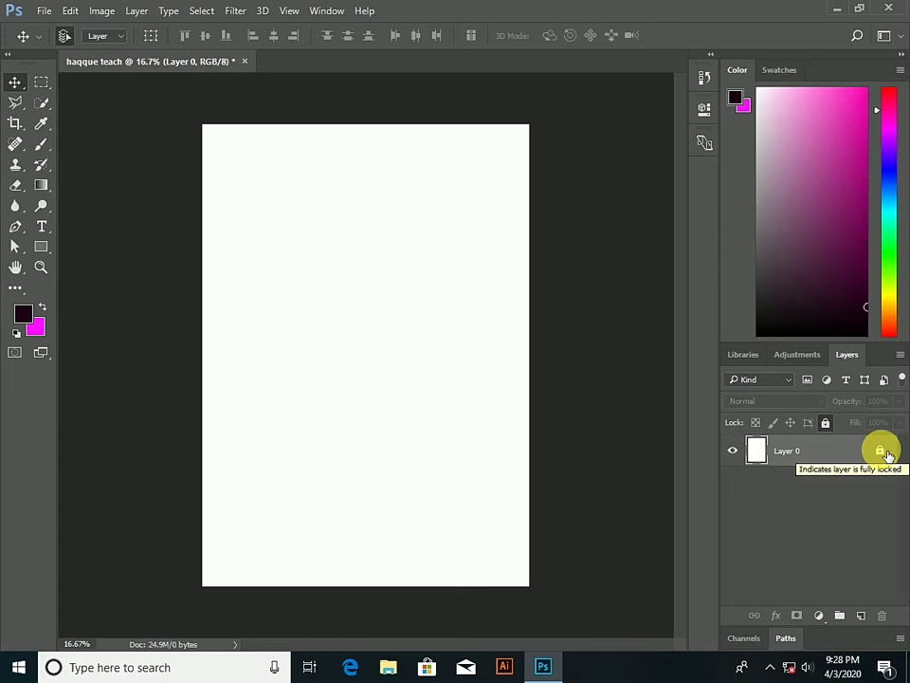
click(881, 451)
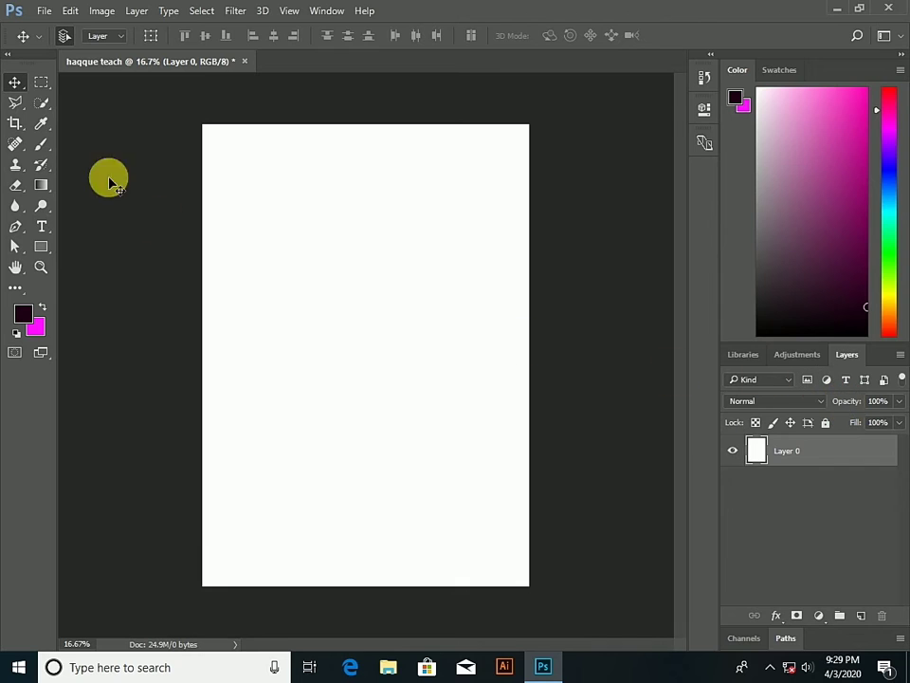
click(34, 82)
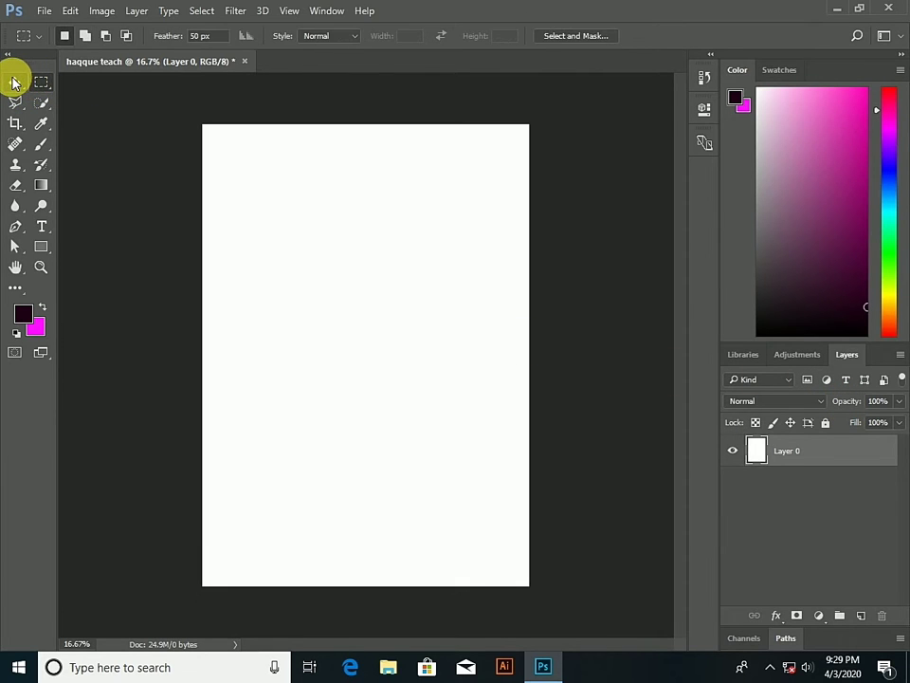
click(13, 83)
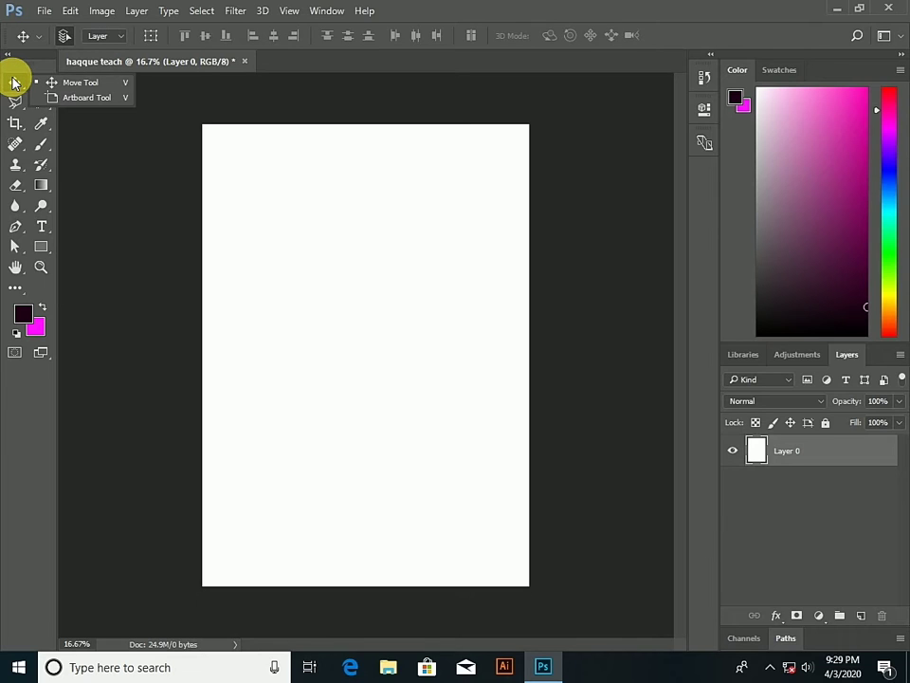
click(13, 83)
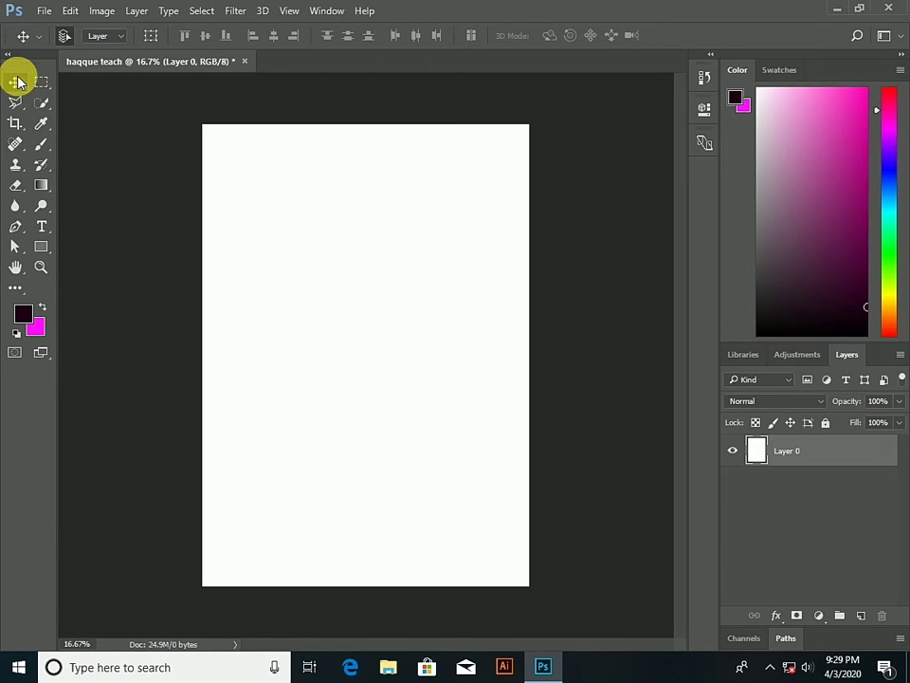
click(41, 84)
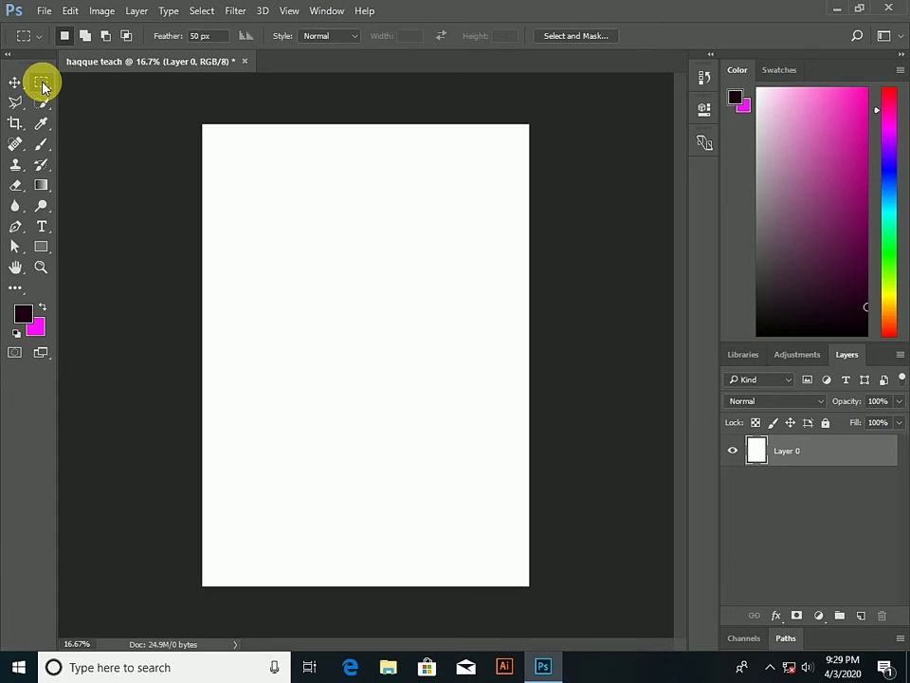
click(43, 84)
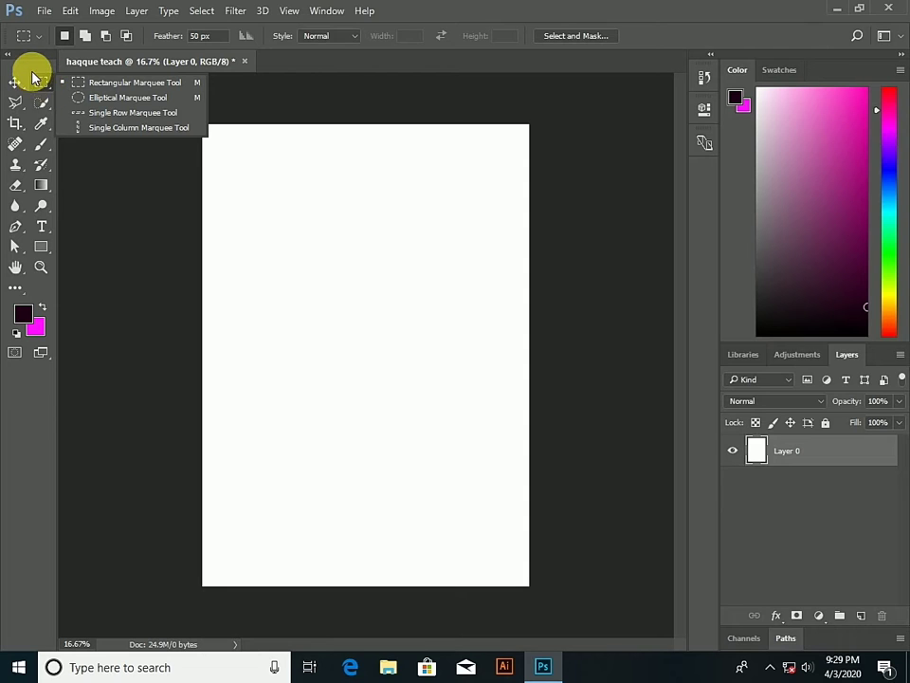
click(13, 79)
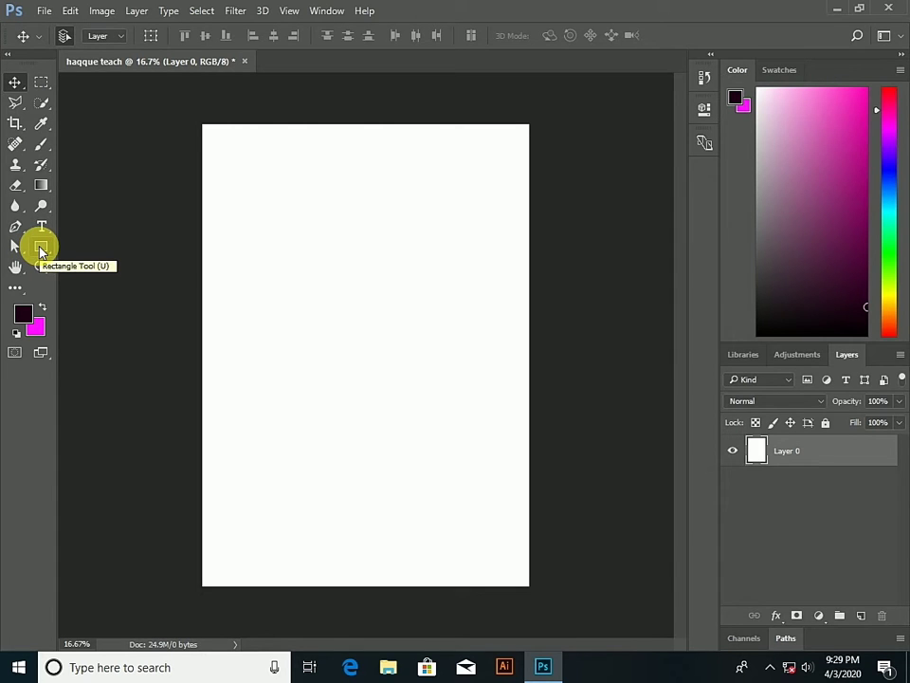
Open download.jpg from the youtub dwn folder as a new document
click(45, 11)
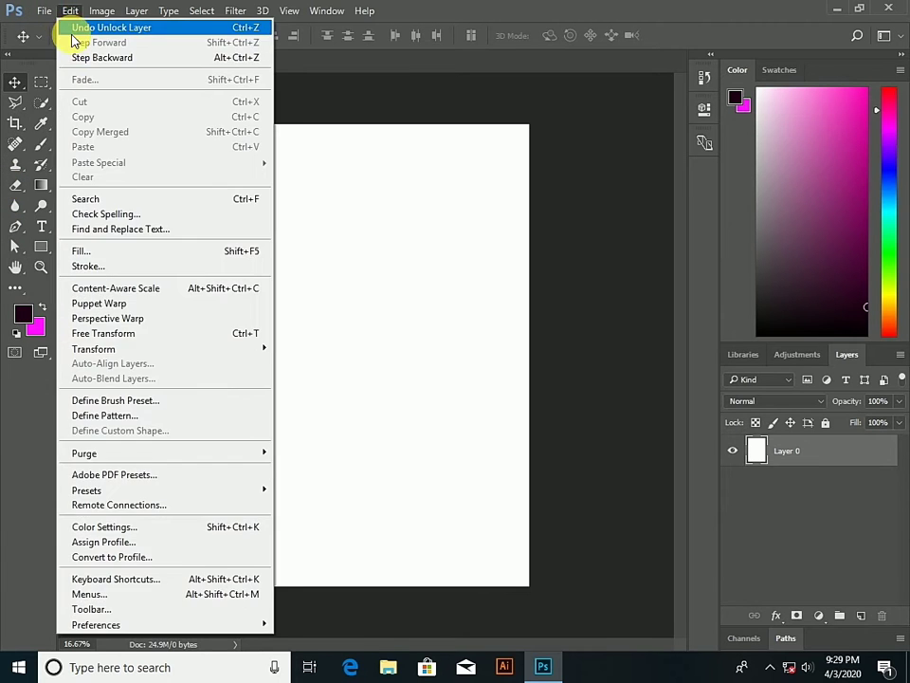
click(49, 42)
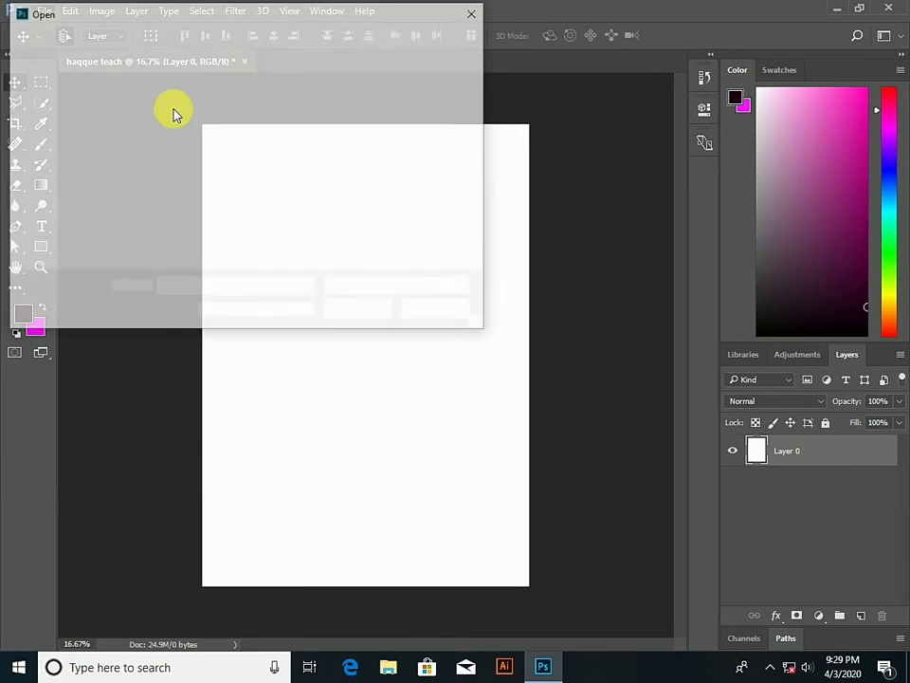
scroll(370, 174, down, 1)
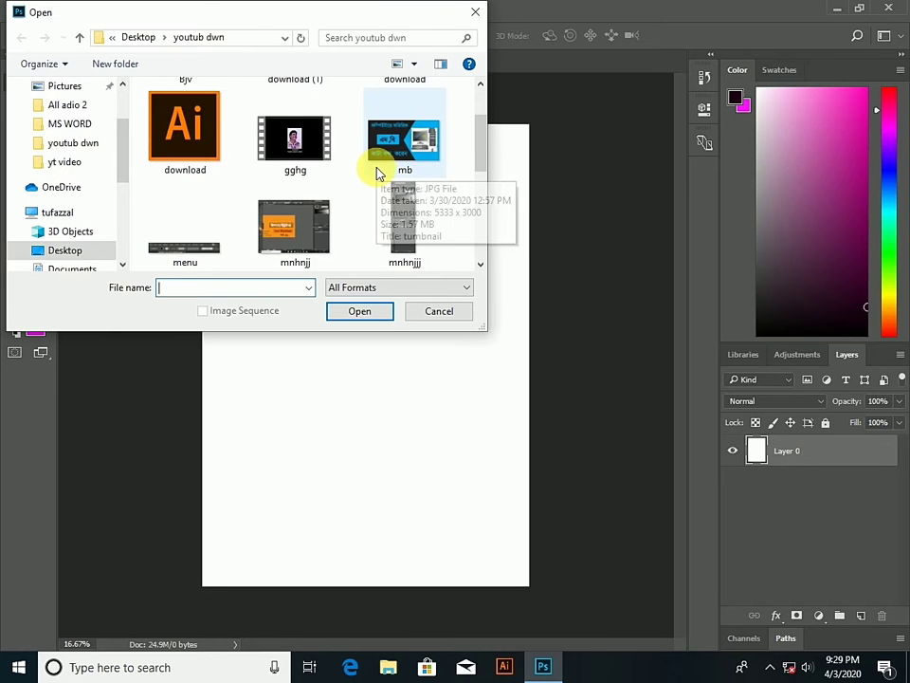
scroll(374, 173, up, 1)
scroll(377, 173, down, 5)
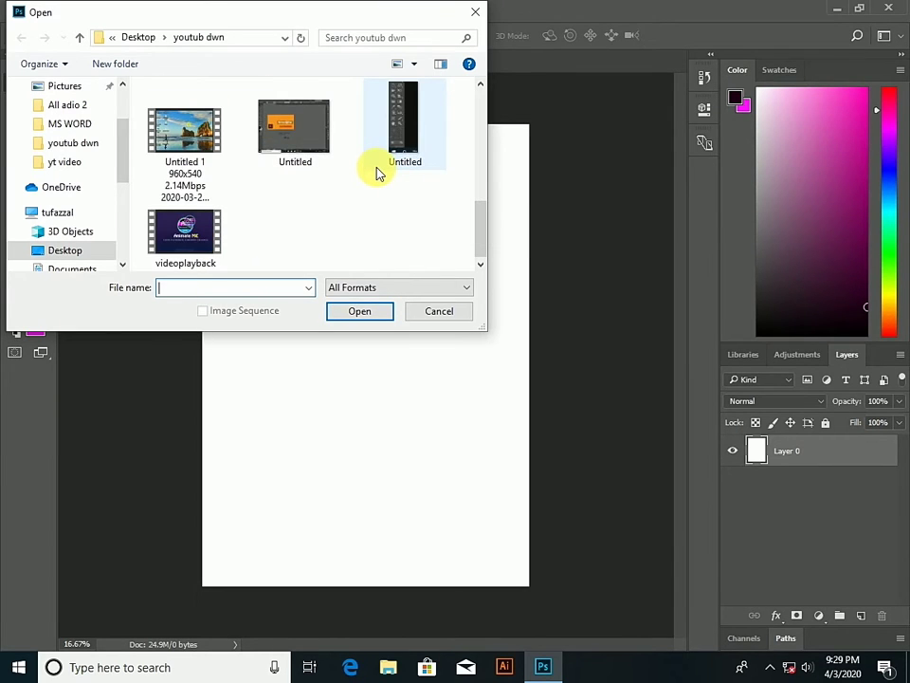
scroll(380, 171, up, 5)
click(399, 144)
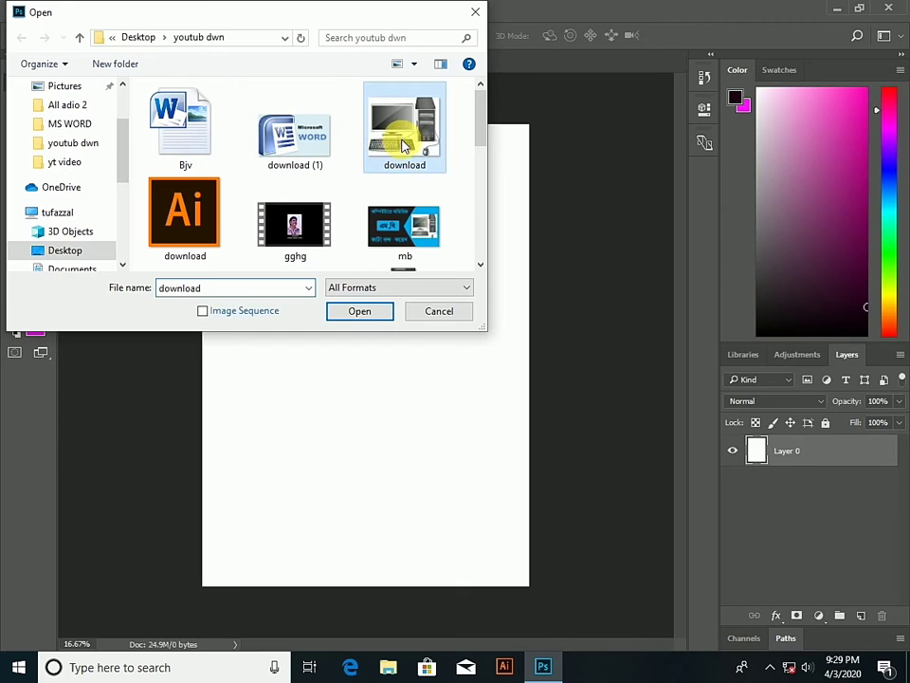
click(360, 311)
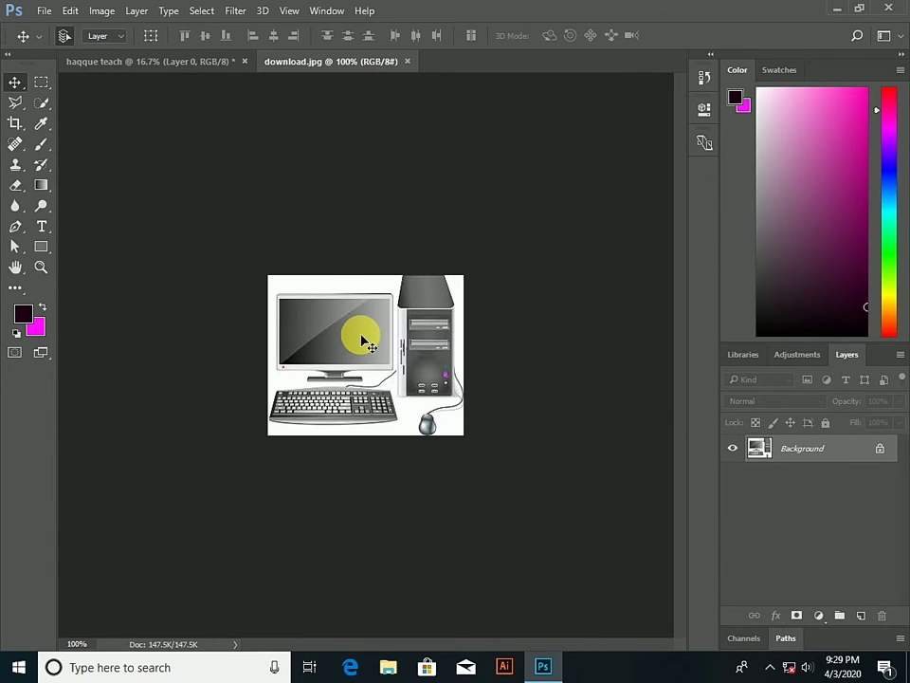
Dismiss the Background layer warning and unlock download.jpg's Layer 0 so it can be moved
drag(363, 341, 326, 270)
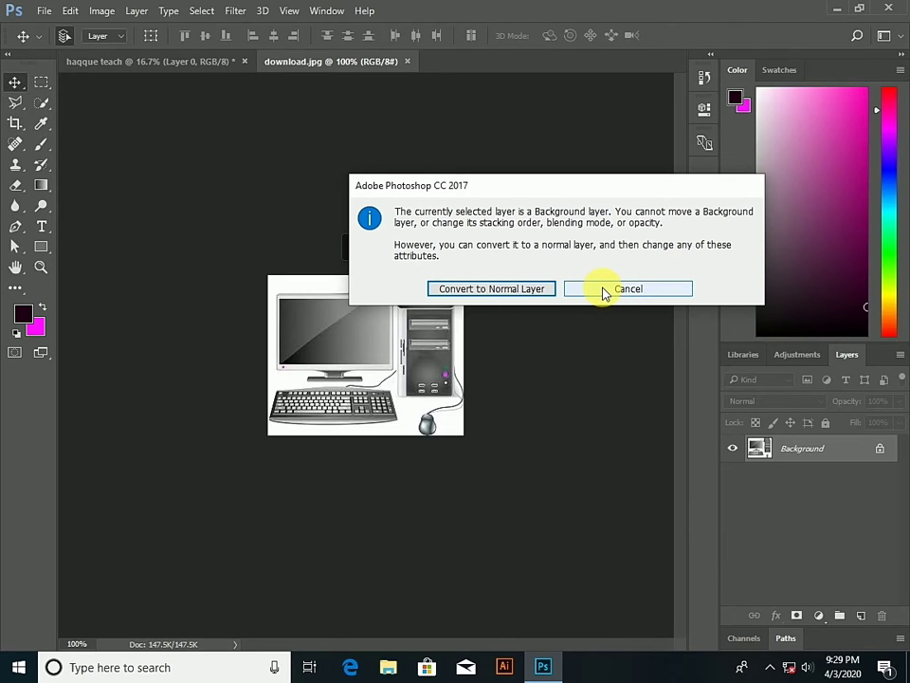
click(604, 289)
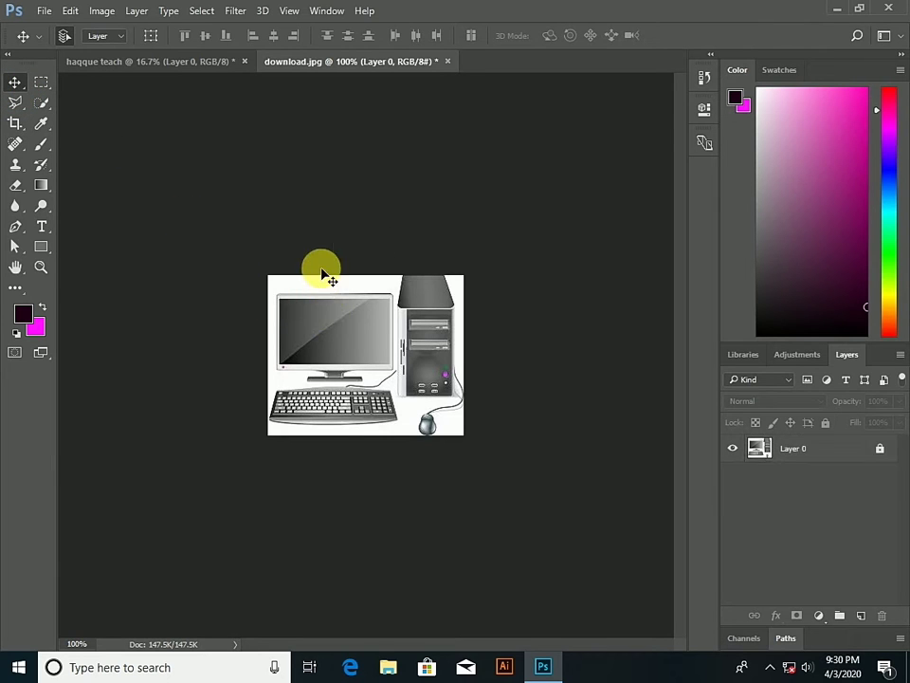
click(780, 475)
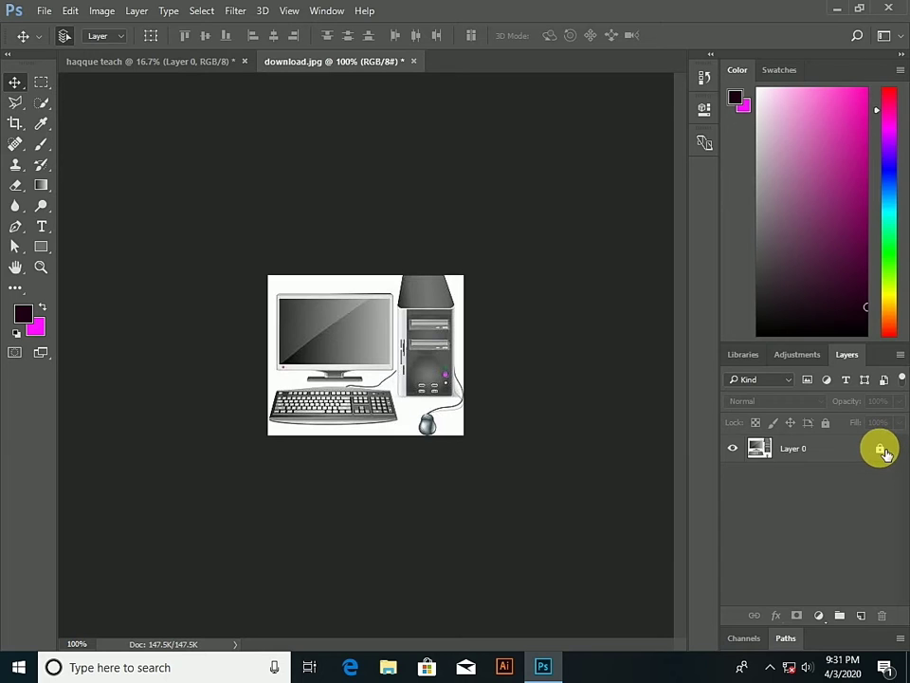
click(881, 450)
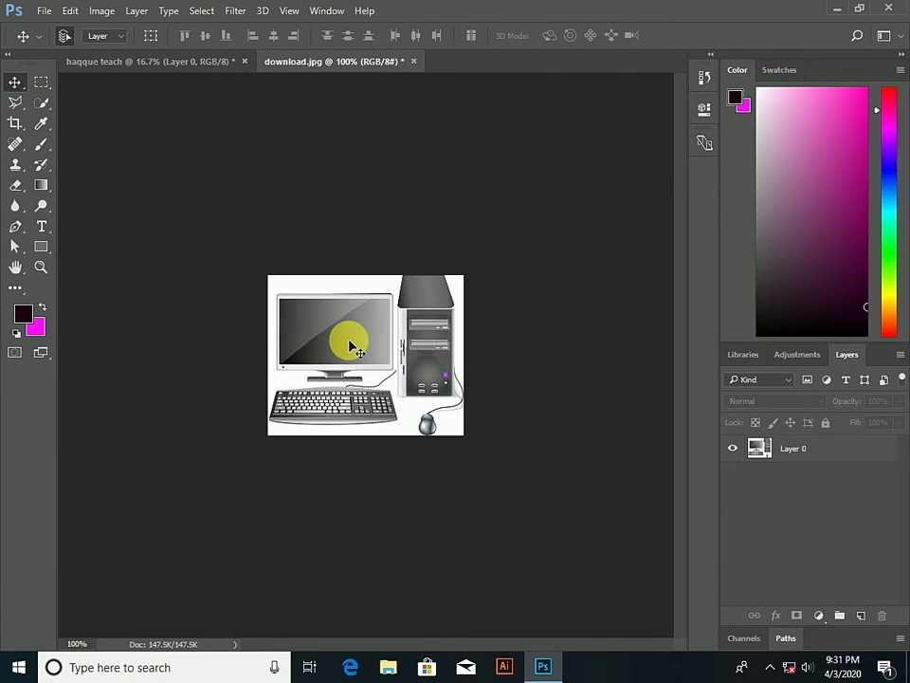
mouse_move(350, 343)
mouse_down()
mouse_move(225, 180)
mouse_move(156, 66)
mouse_up()
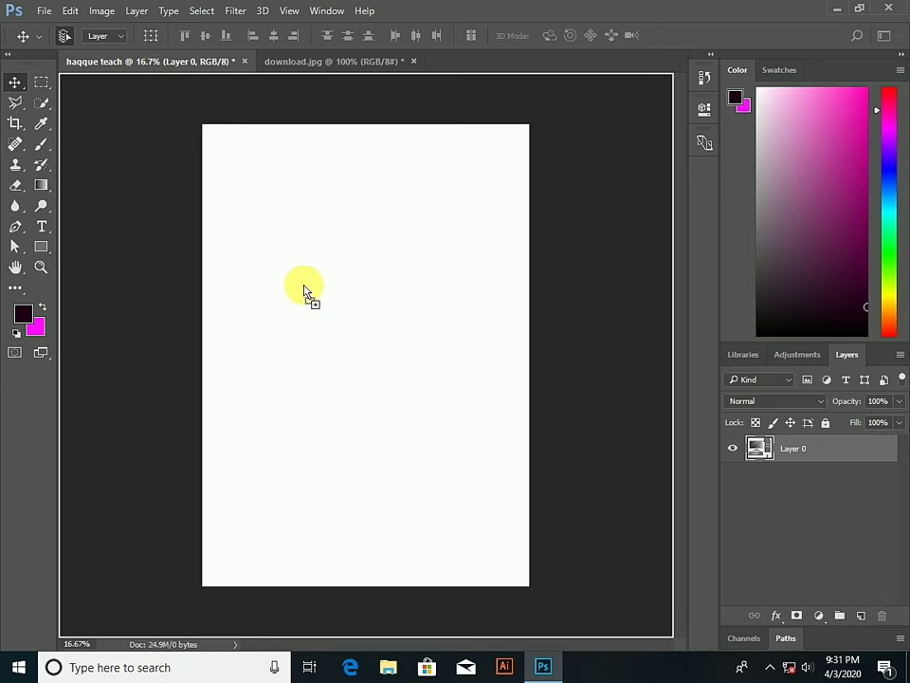
Drag the computer picture into 'haqque teach' as Layer 1, placing it near the top left
drag(156, 67, 325, 324)
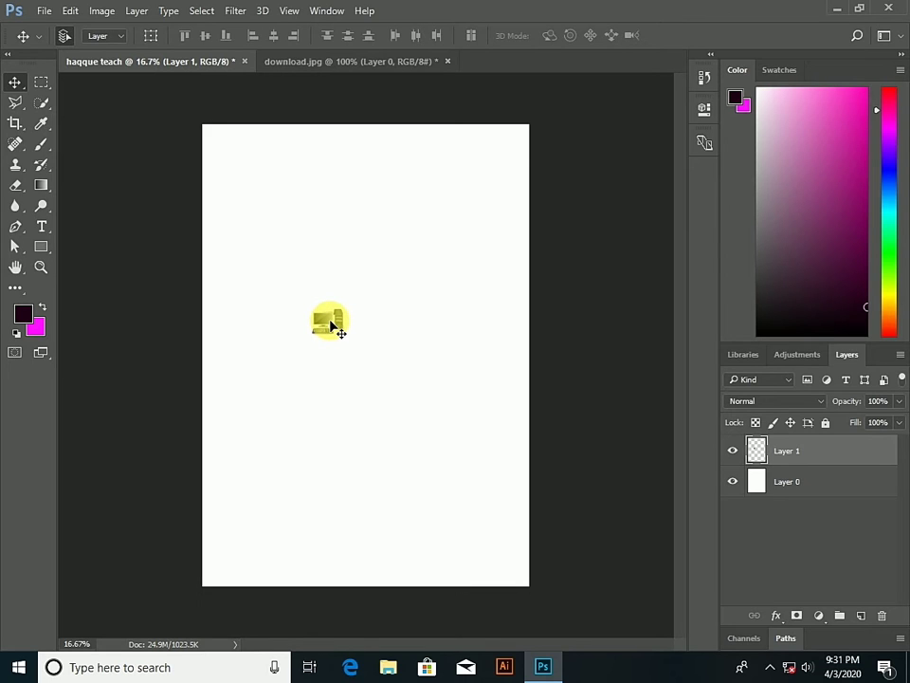
mouse_move(339, 334)
mouse_down()
mouse_move(337, 266)
mouse_move(394, 320)
mouse_move(309, 239)
mouse_up()
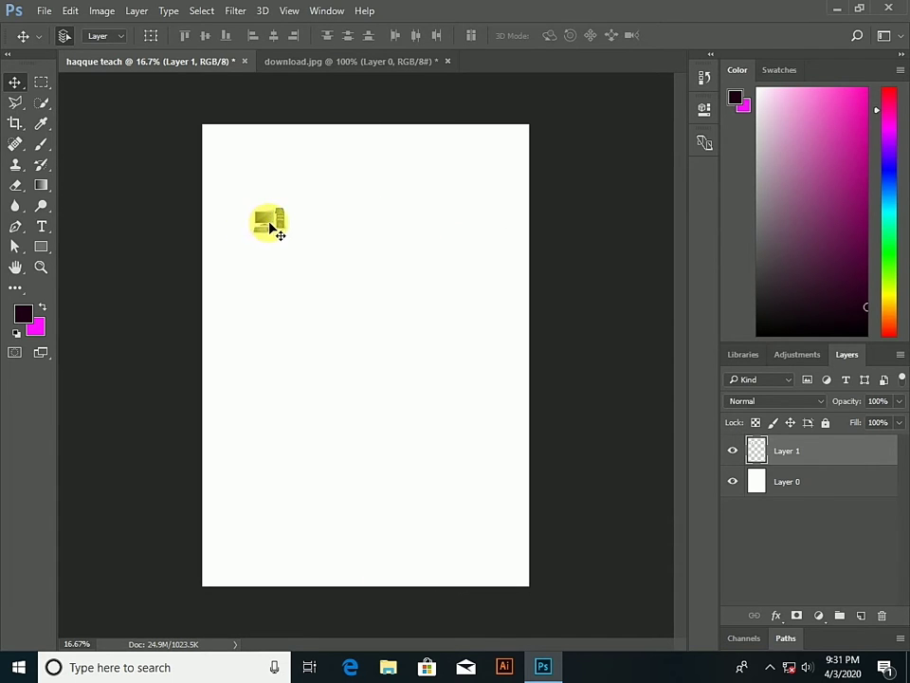
drag(309, 239, 291, 220)
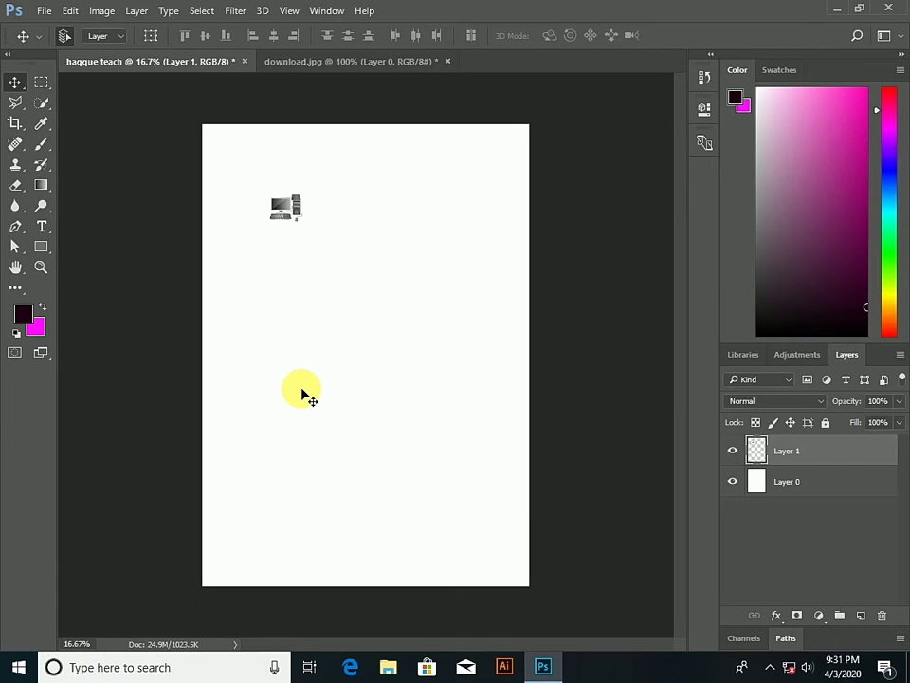
scroll(302, 395, up, 3)
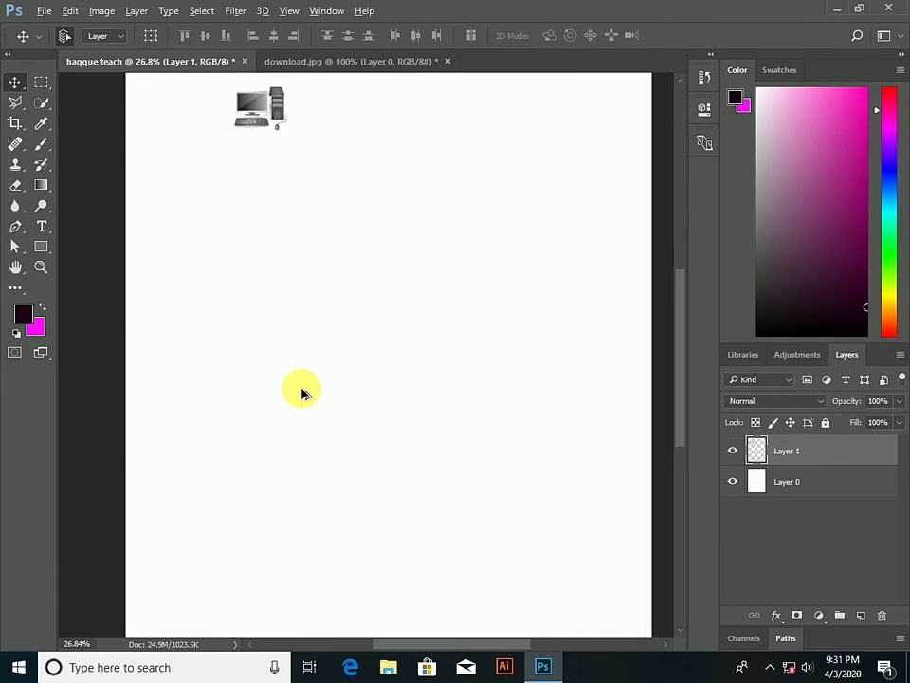
scroll(302, 393, down, 3)
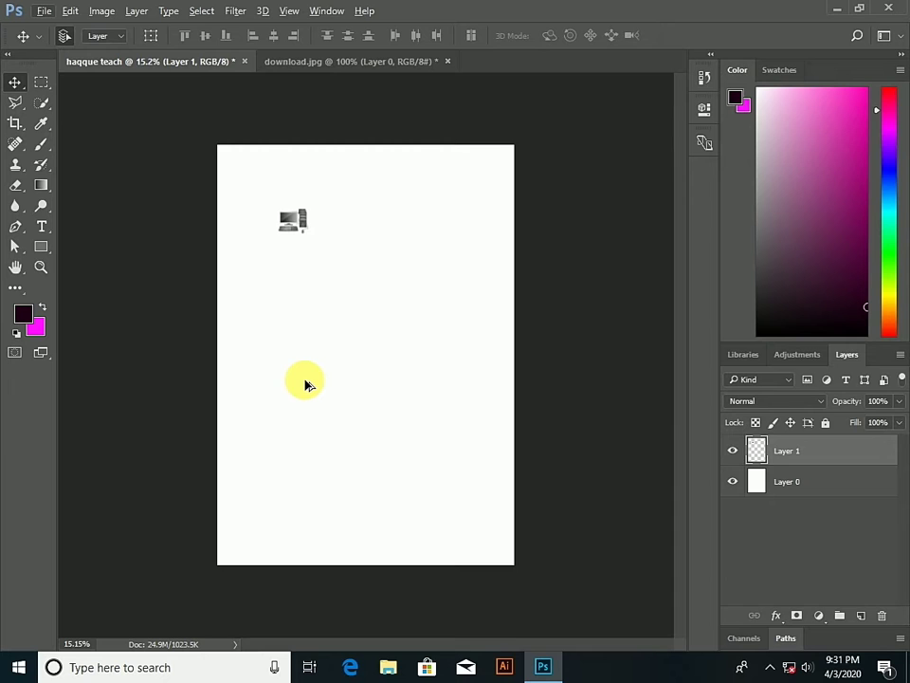
scroll(303, 380, up, 2)
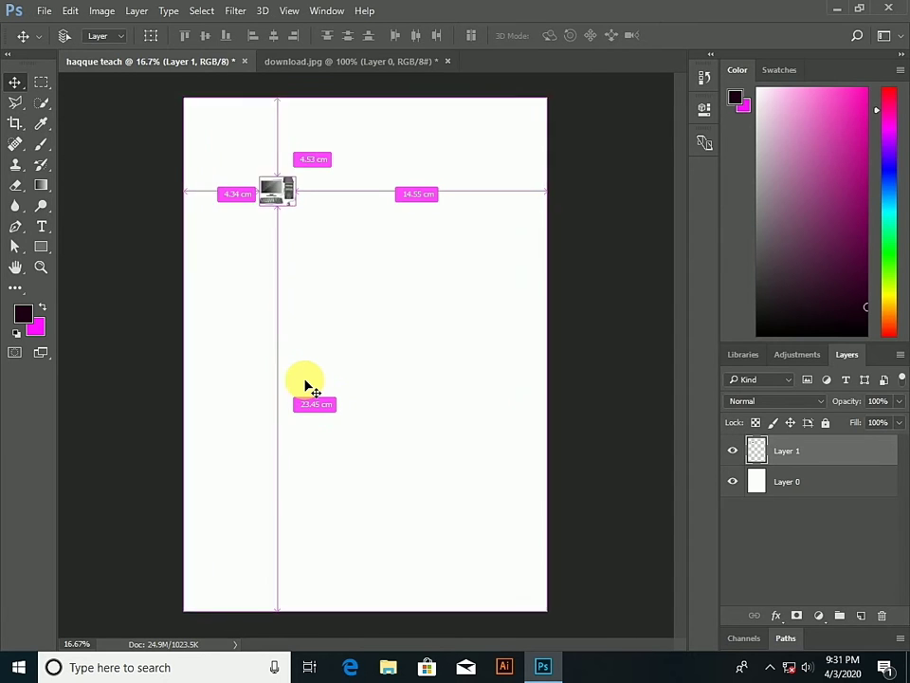
scroll(305, 384, down, 2)
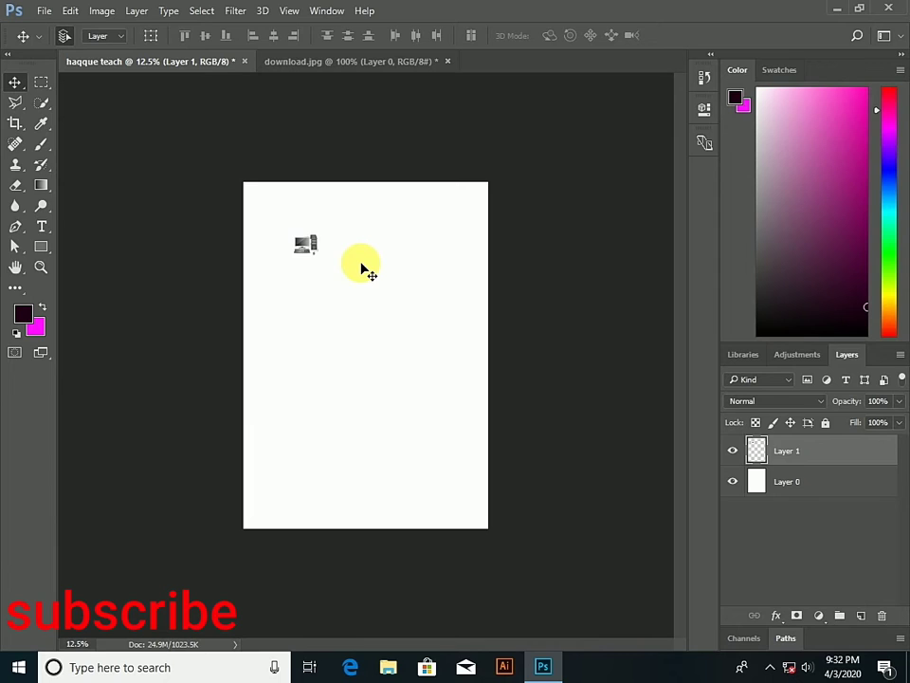
Reposition the small computer picture on the page and put it under Free Transform
scroll(361, 267, up, 1)
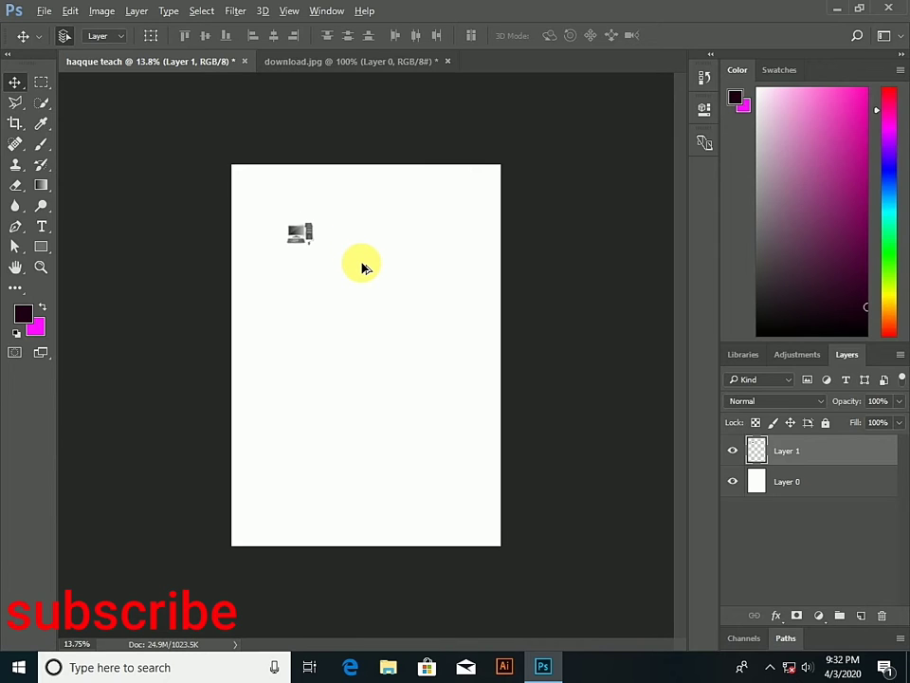
scroll(362, 267, up, 1)
scroll(361, 267, up, 1)
scroll(361, 267, up, 1)
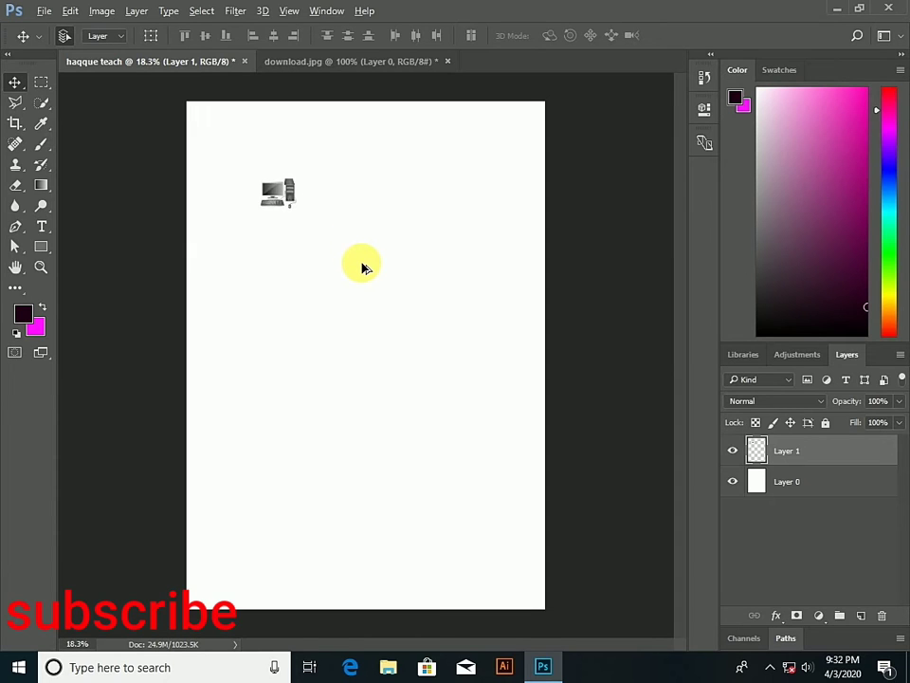
scroll(361, 267, up, 1)
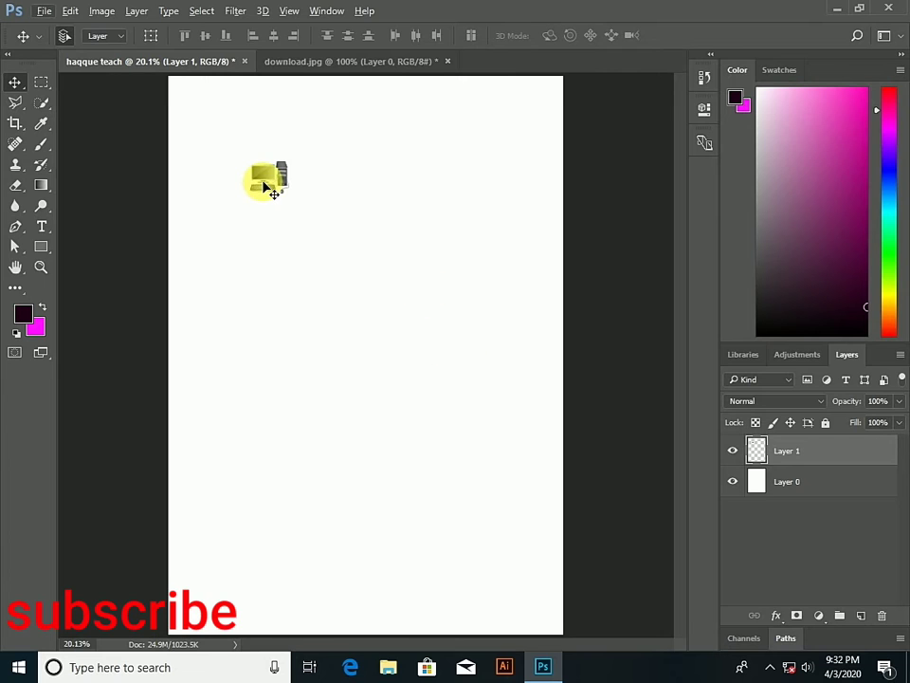
drag(262, 174, 297, 257)
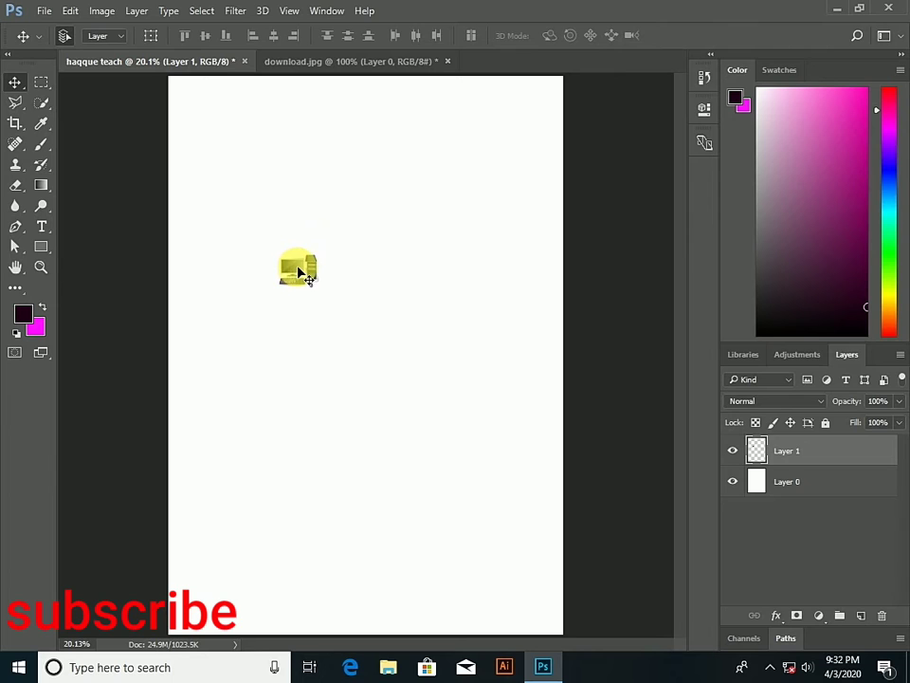
drag(298, 272, 294, 242)
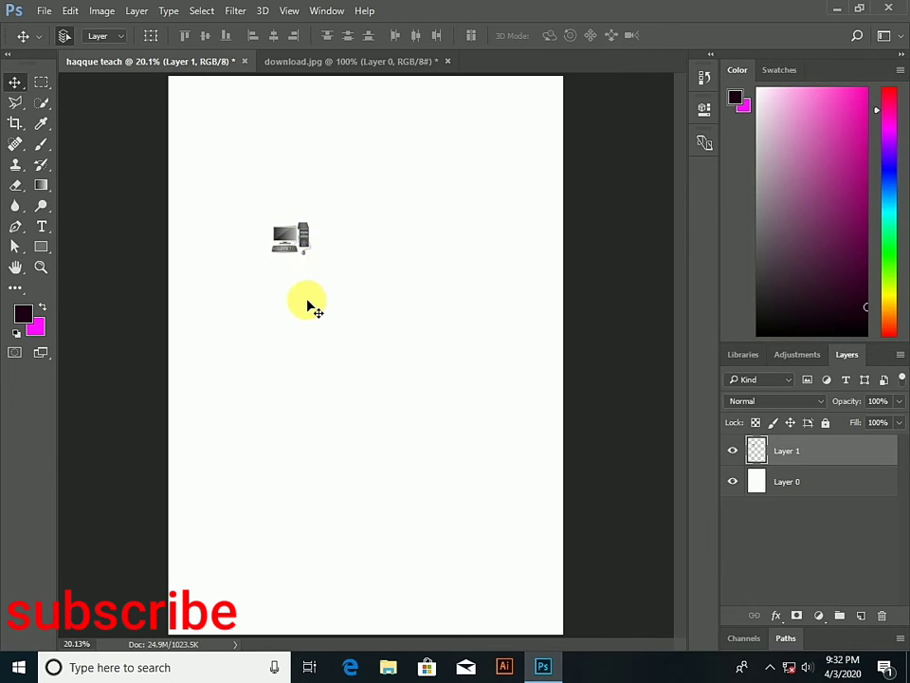
key(ctrl)
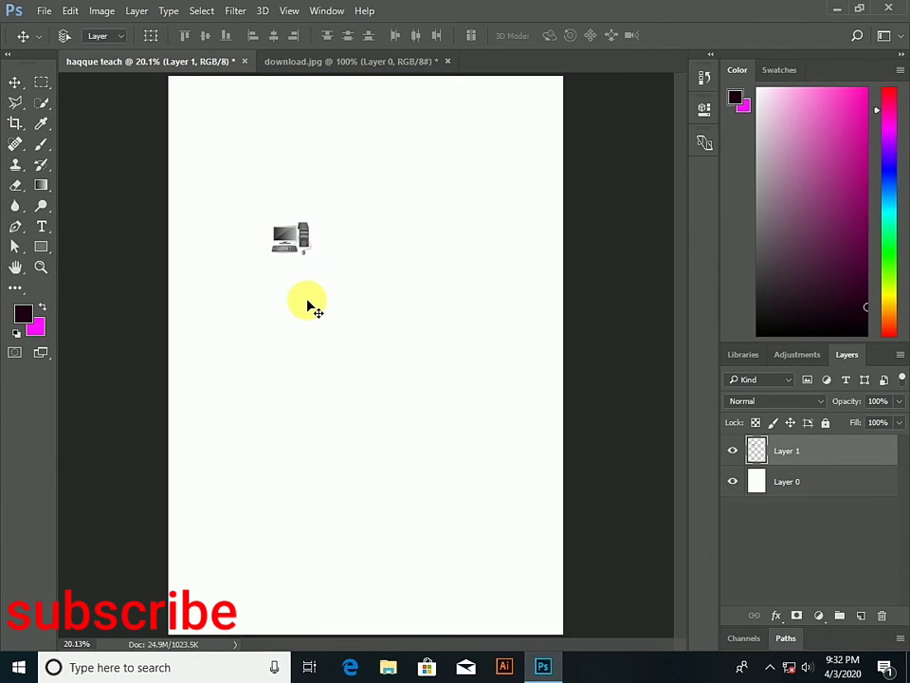
key(ctrl+t)
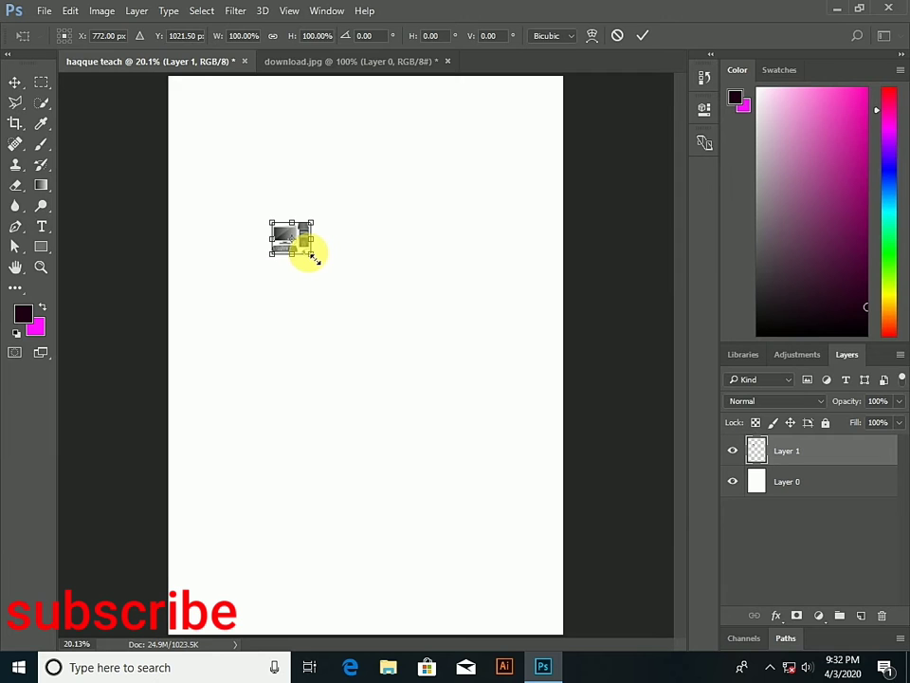
Scale the computer picture to about 875%, apply it, and position it across the upper half
drag(314, 257, 471, 378)
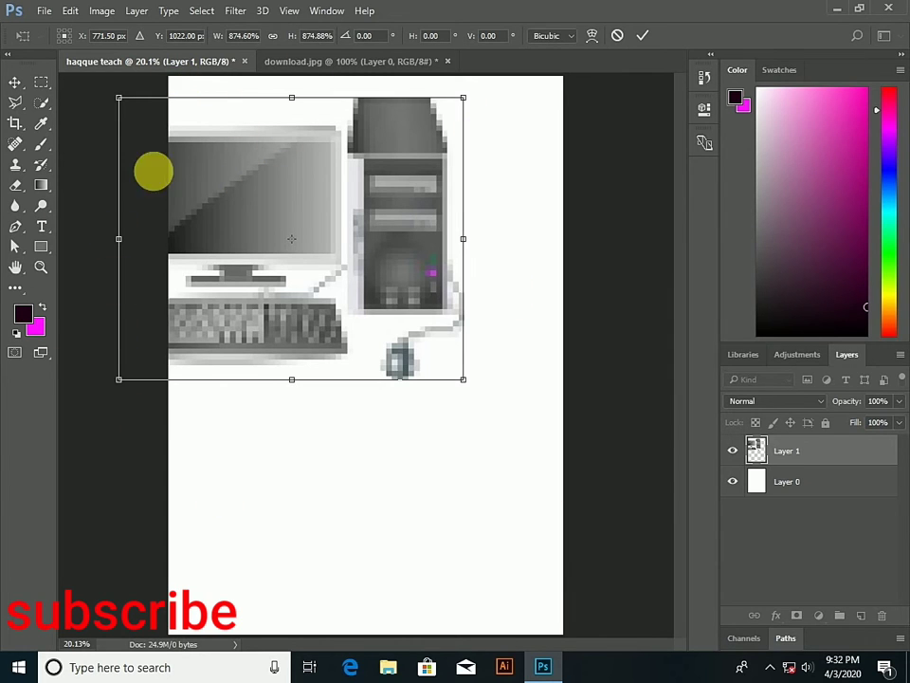
click(15, 83)
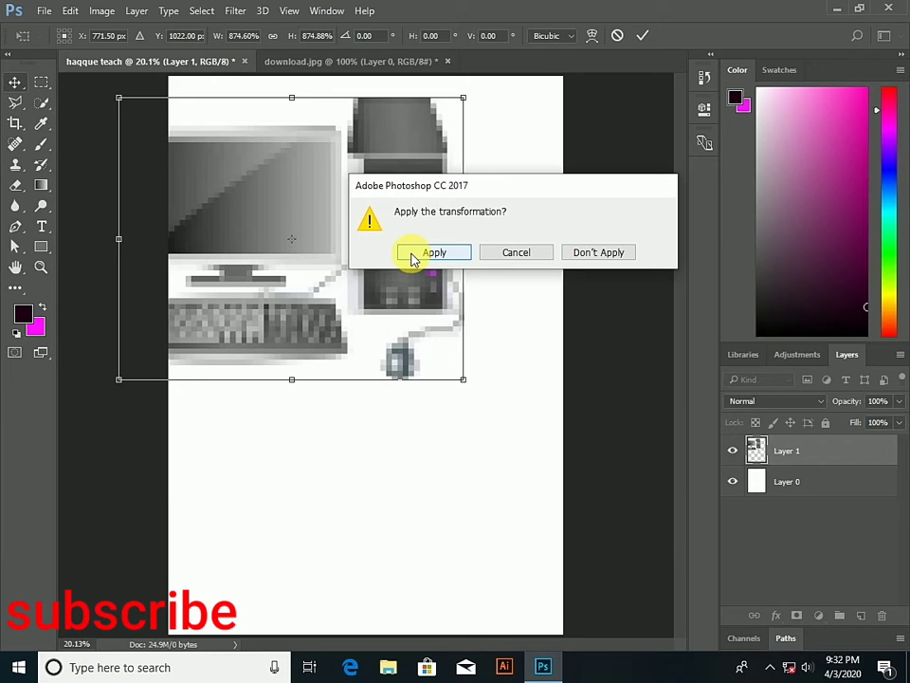
click(497, 254)
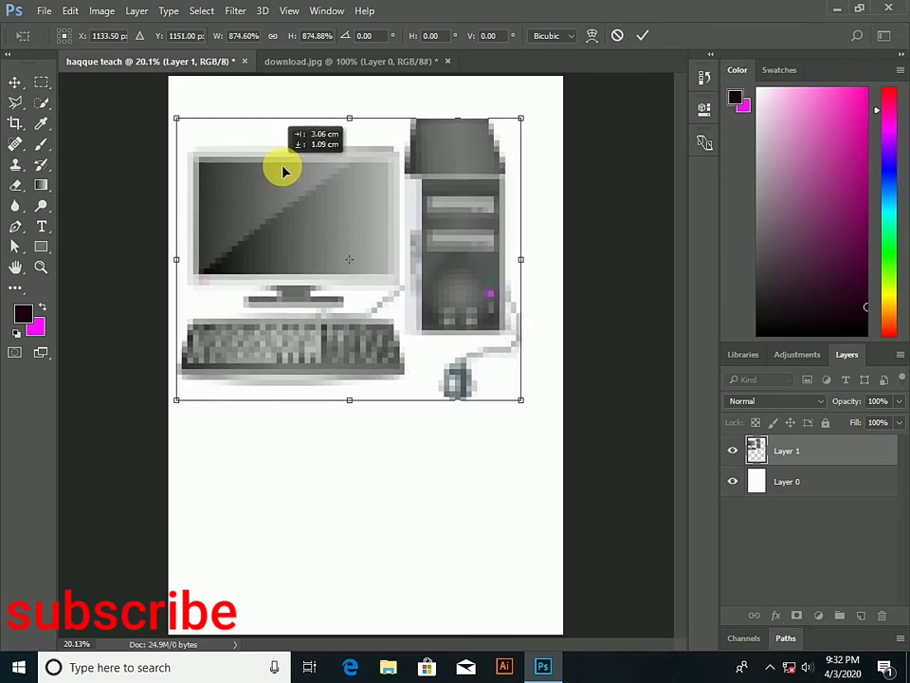
drag(217, 150, 299, 173)
click(14, 84)
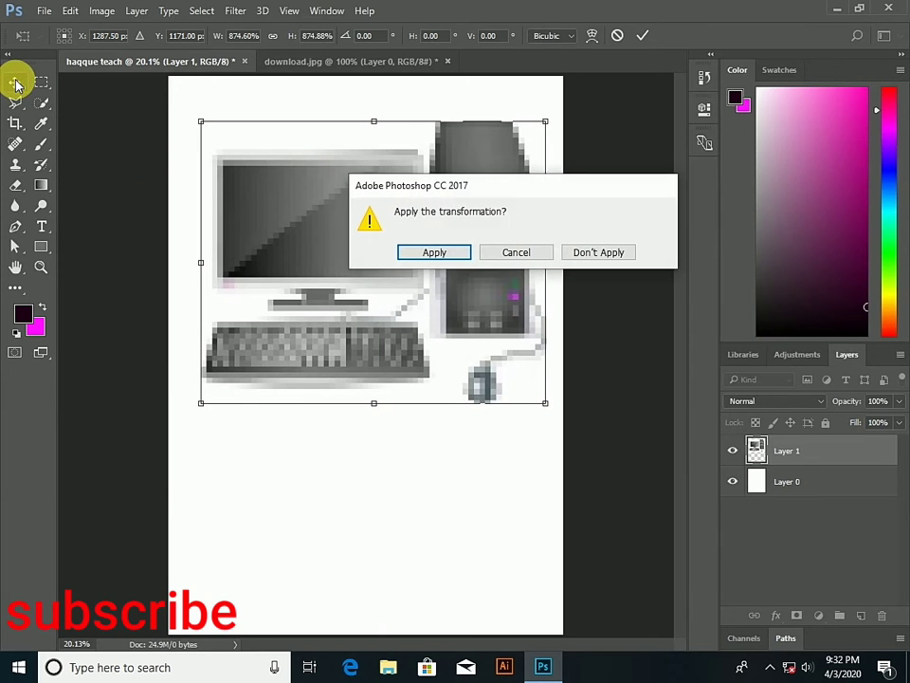
click(463, 261)
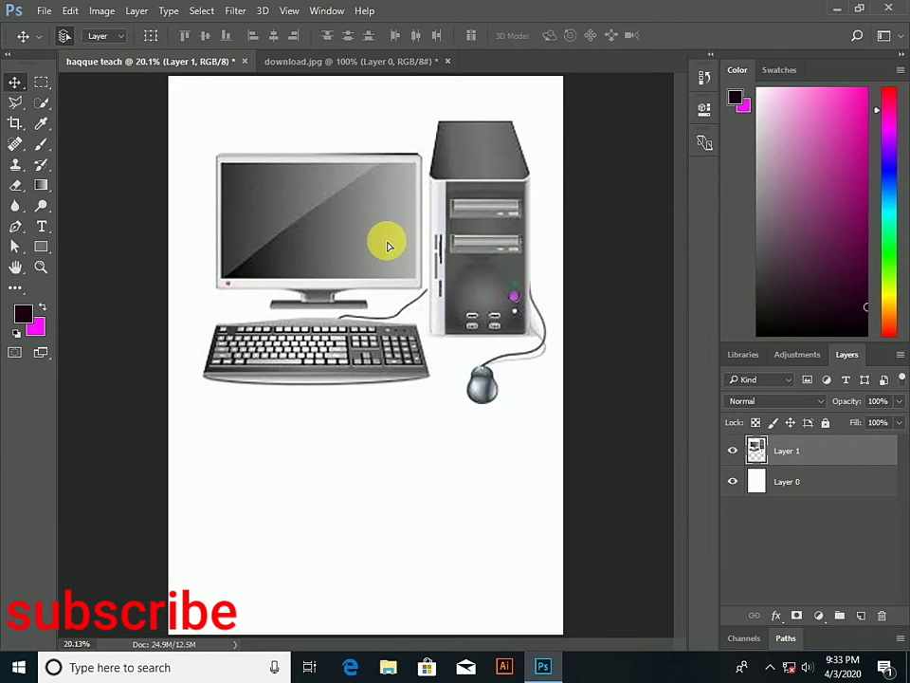
drag(388, 246, 372, 230)
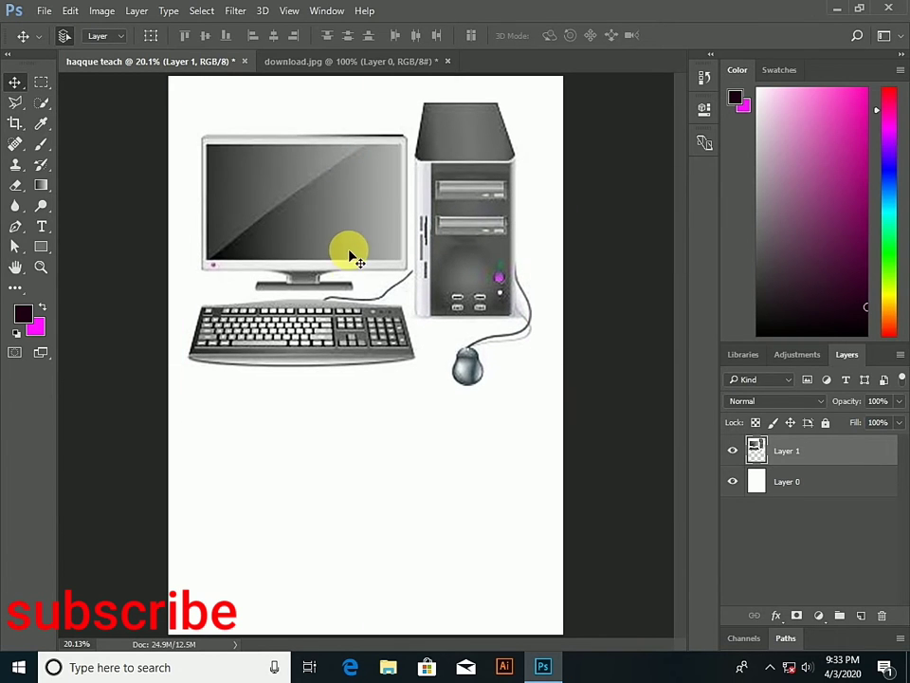
mouse_move(323, 210)
mouse_down()
mouse_move(341, 217)
mouse_move(334, 314)
mouse_move(320, 200)
mouse_move(341, 195)
mouse_up()
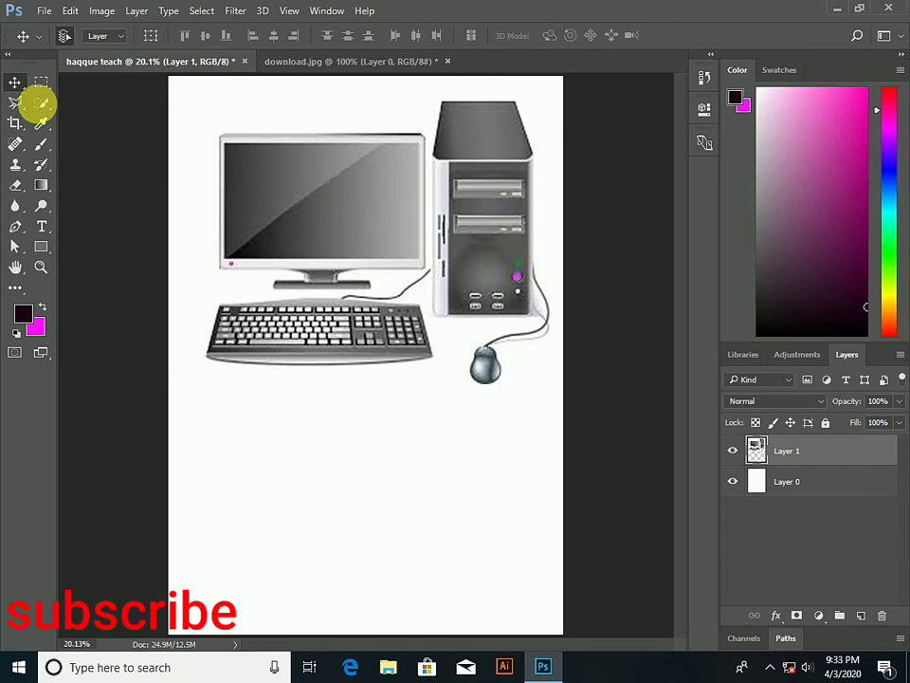
Draw a trial artboard below the computer picture, then undo it and close Properties
right_click(14, 87)
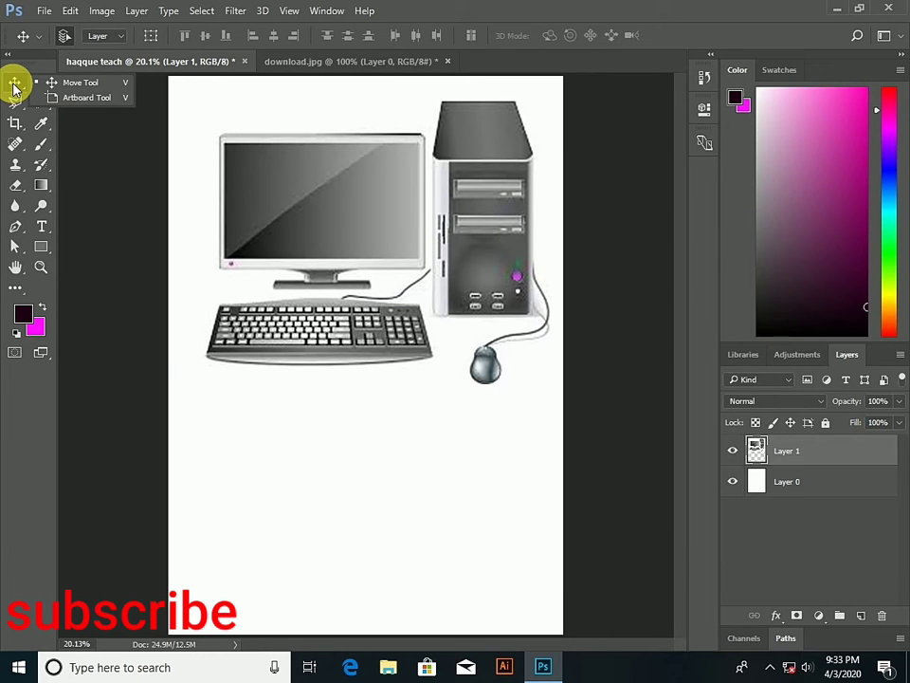
click(97, 100)
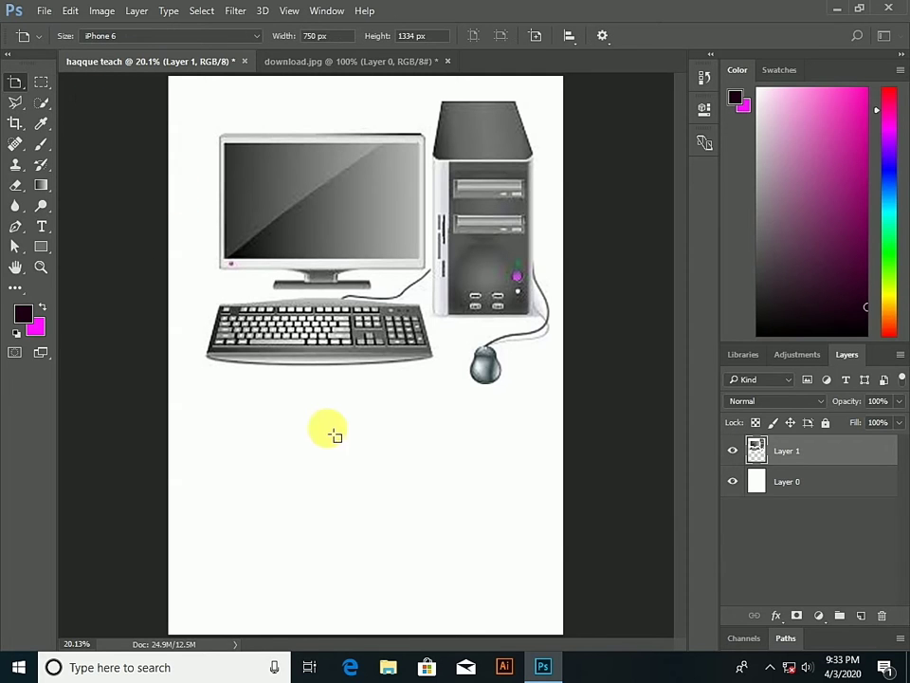
drag(343, 433, 393, 416)
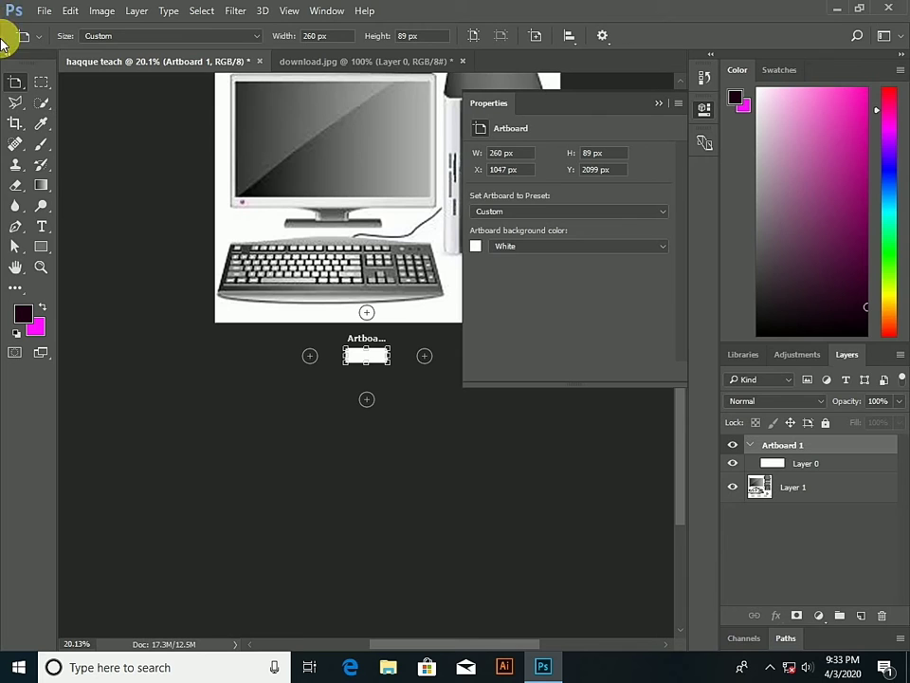
right_click(15, 85)
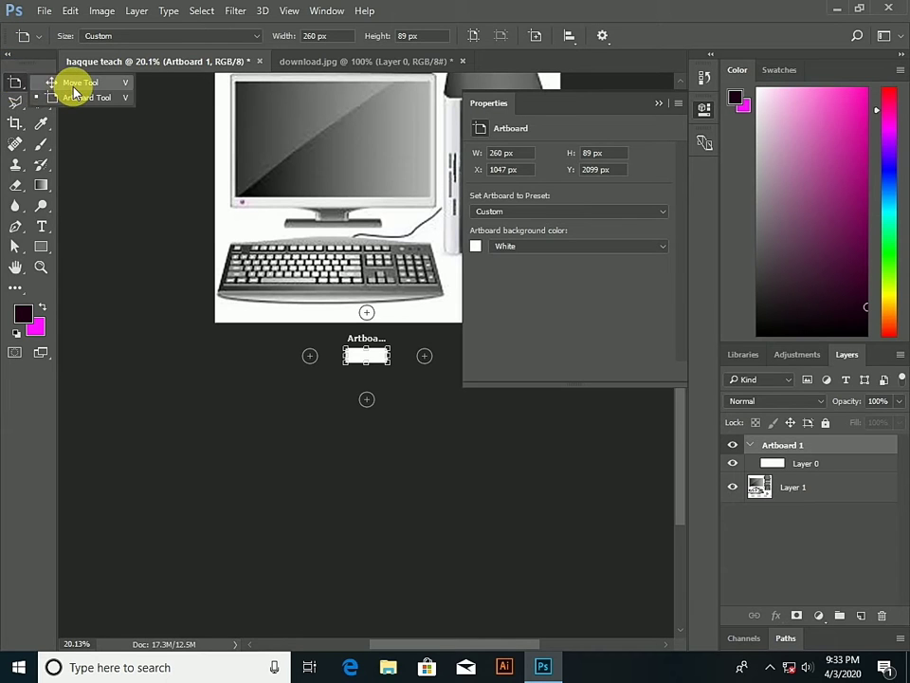
click(13, 85)
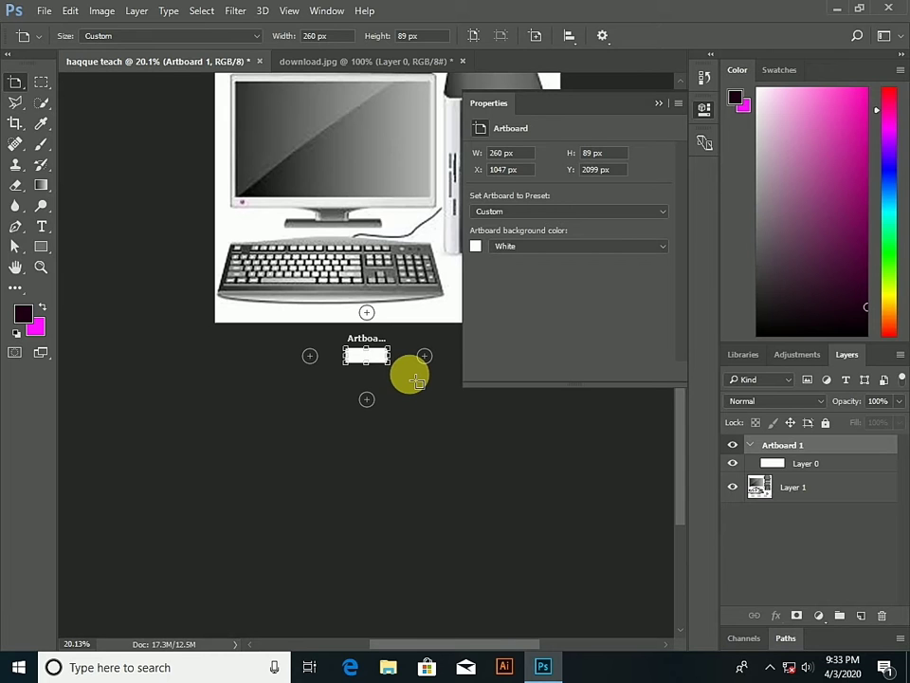
key(ctrl+z)
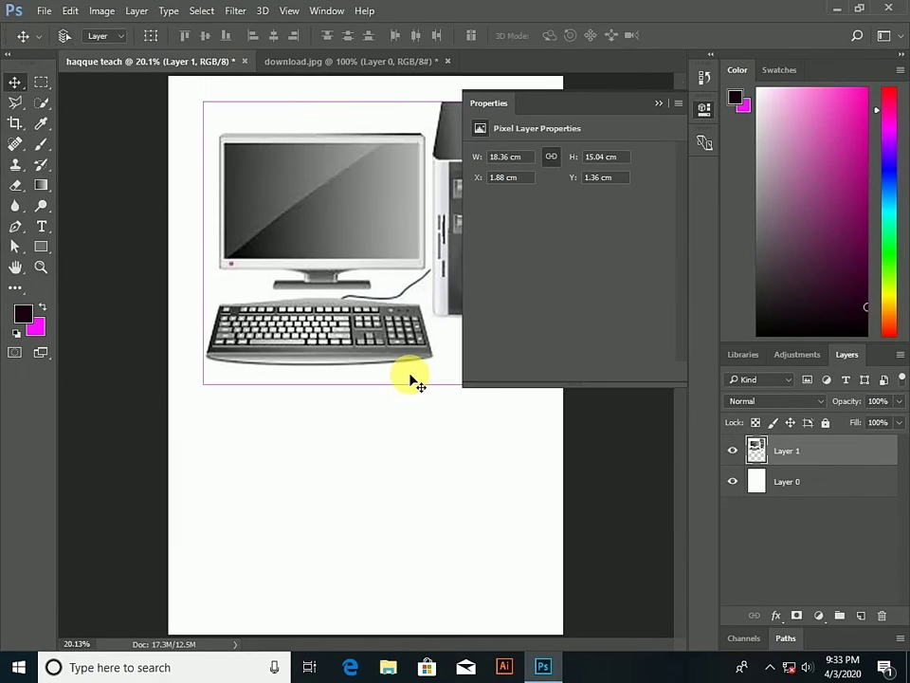
click(662, 104)
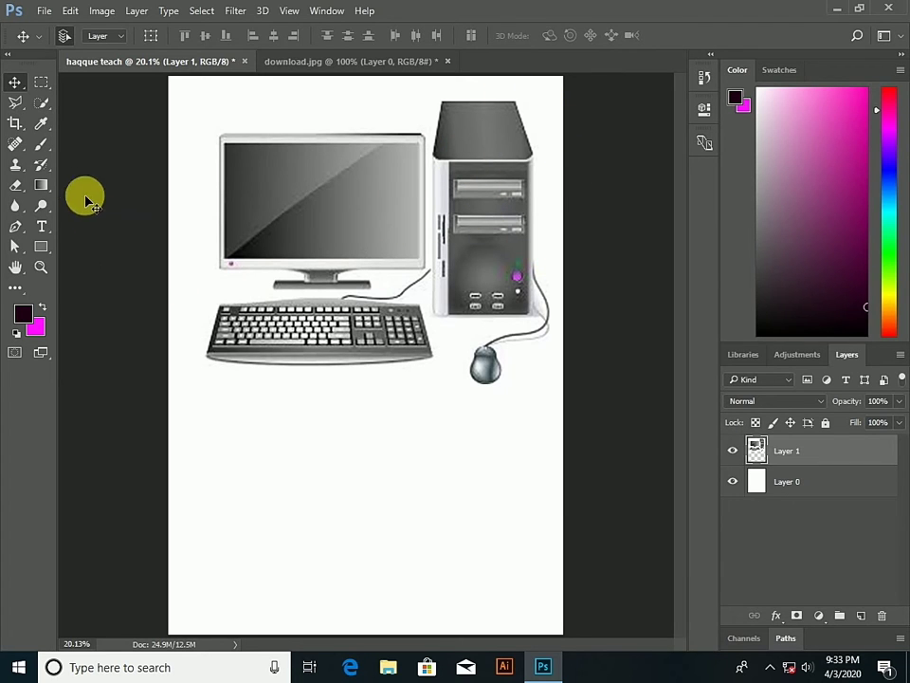
Draw a 1673 × 869 px magenta-filled rectangle below the computer picture
click(51, 252)
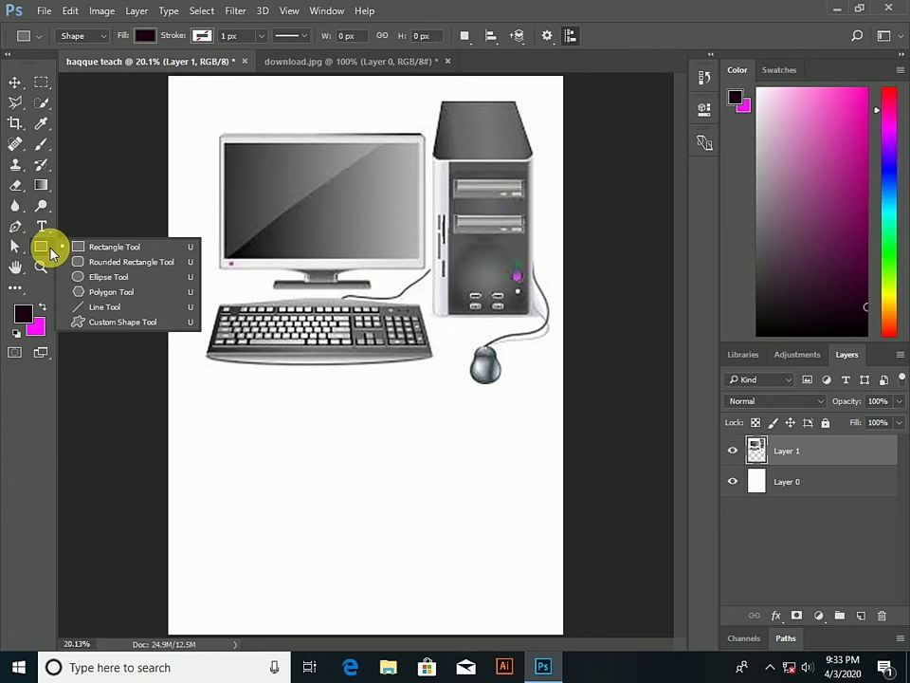
click(112, 246)
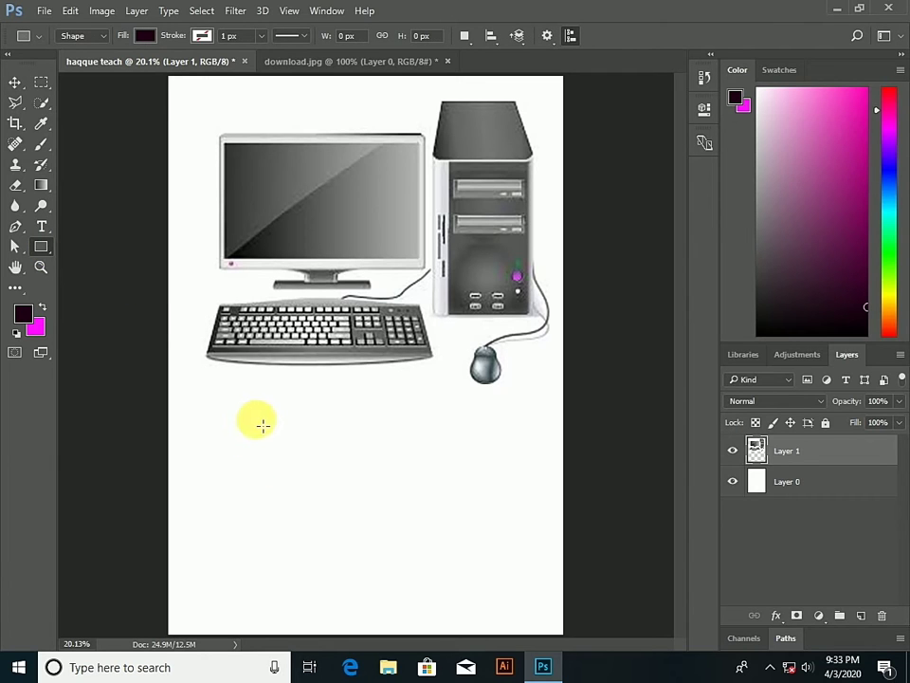
mouse_move(256, 418)
mouse_down()
mouse_move(355, 479)
mouse_move(522, 556)
mouse_up()
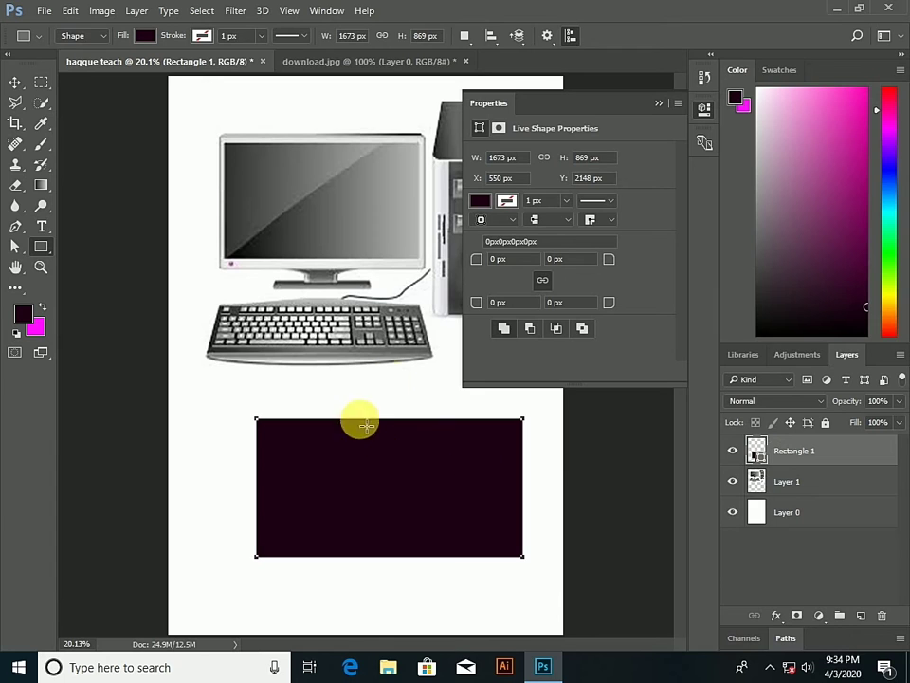
click(145, 36)
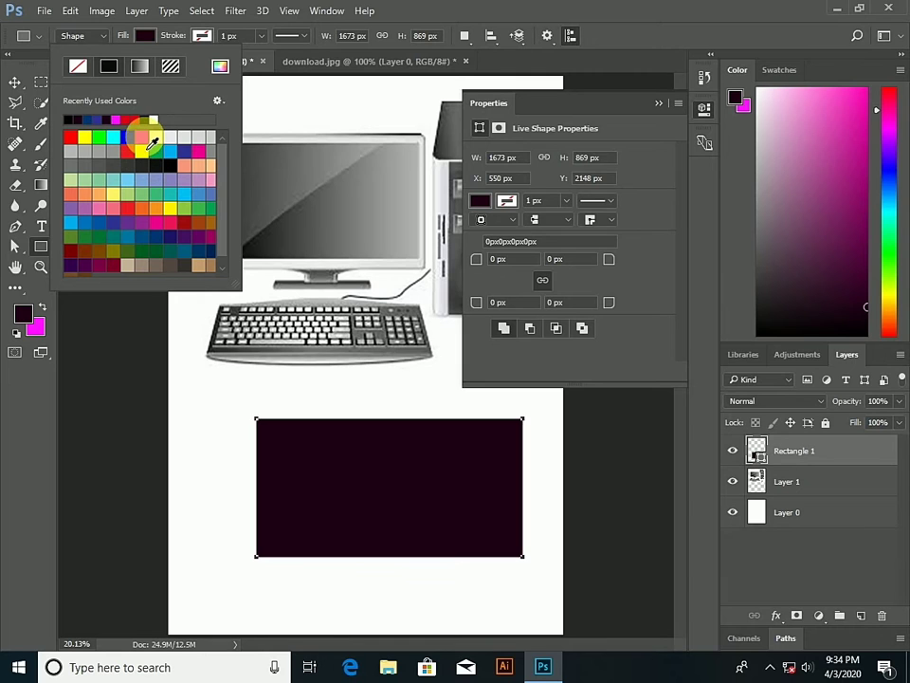
click(141, 137)
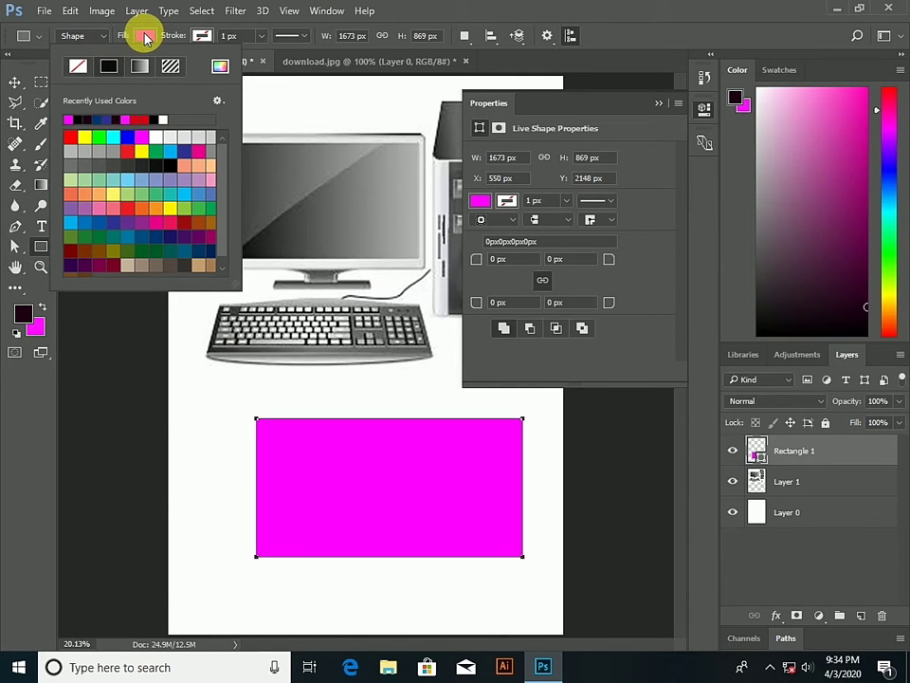
click(145, 35)
click(204, 36)
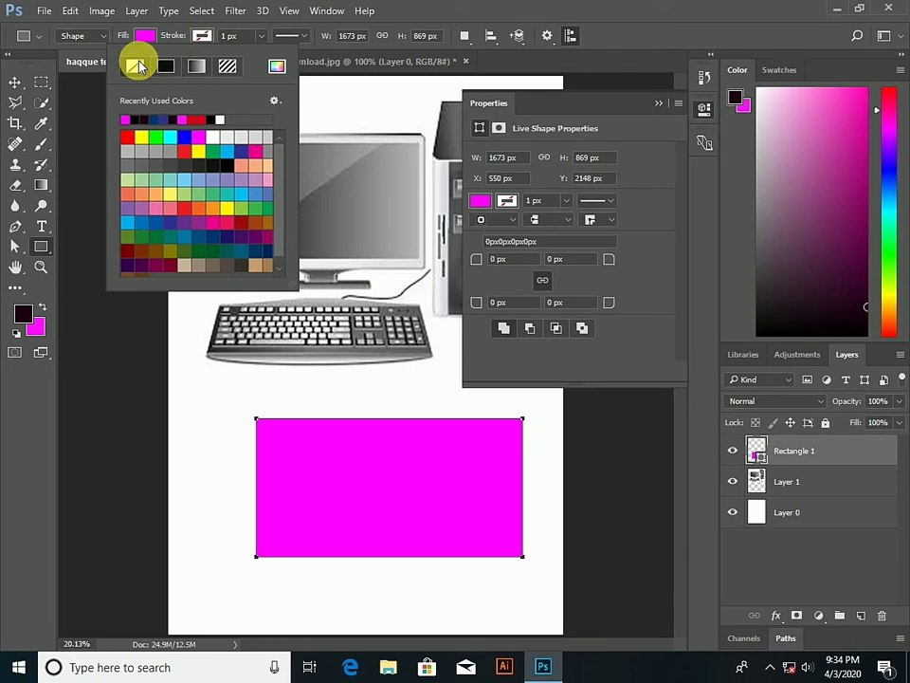
click(205, 36)
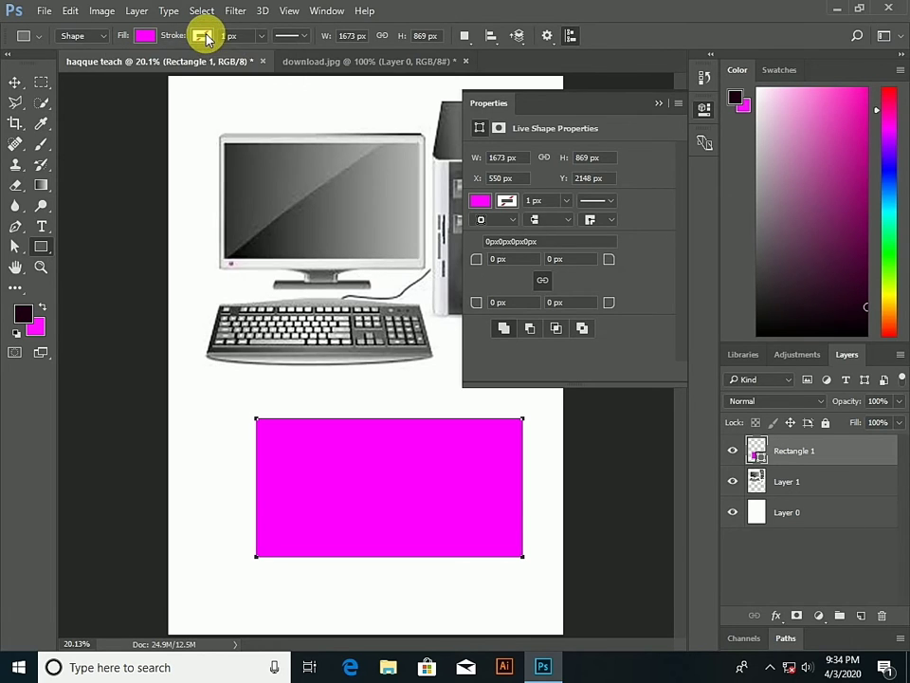
click(16, 84)
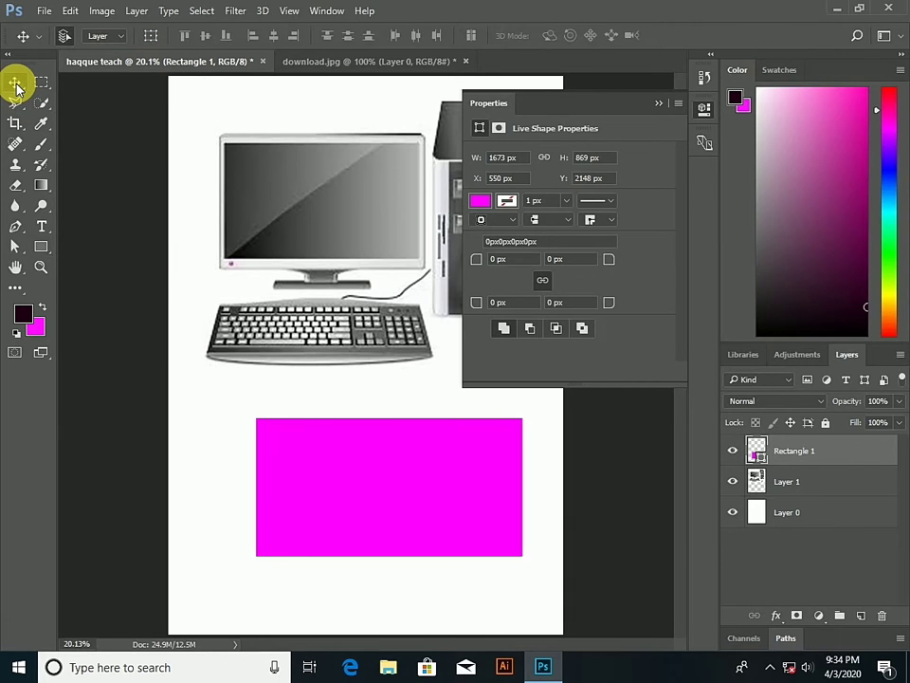
click(659, 103)
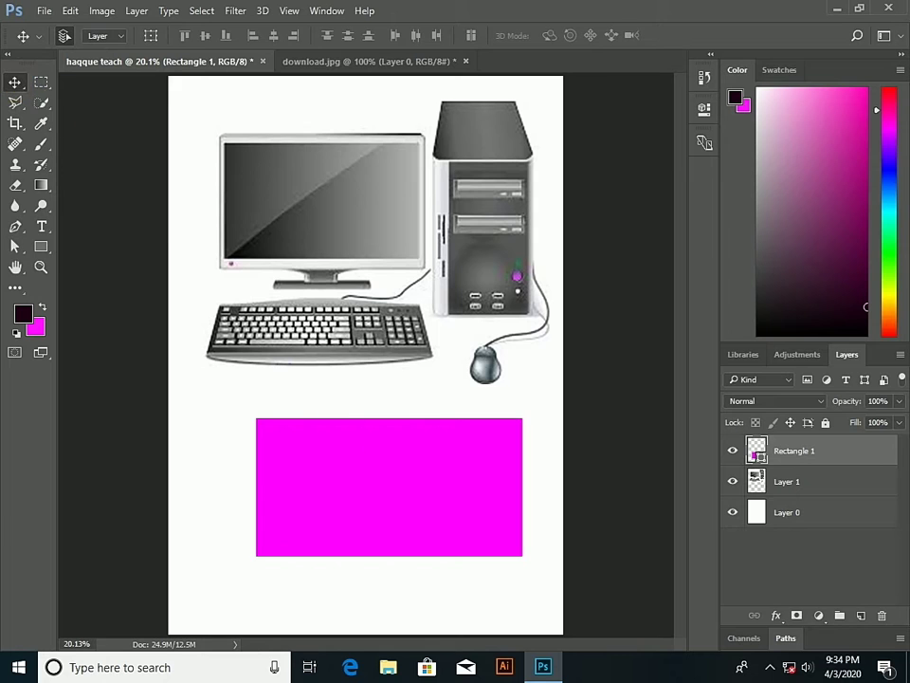
Lower the computer picture to sit just above the slightly lowered magenta rectangle
mouse_move(350, 455)
mouse_down()
mouse_move(429, 493)
mouse_move(398, 491)
mouse_move(398, 465)
mouse_up()
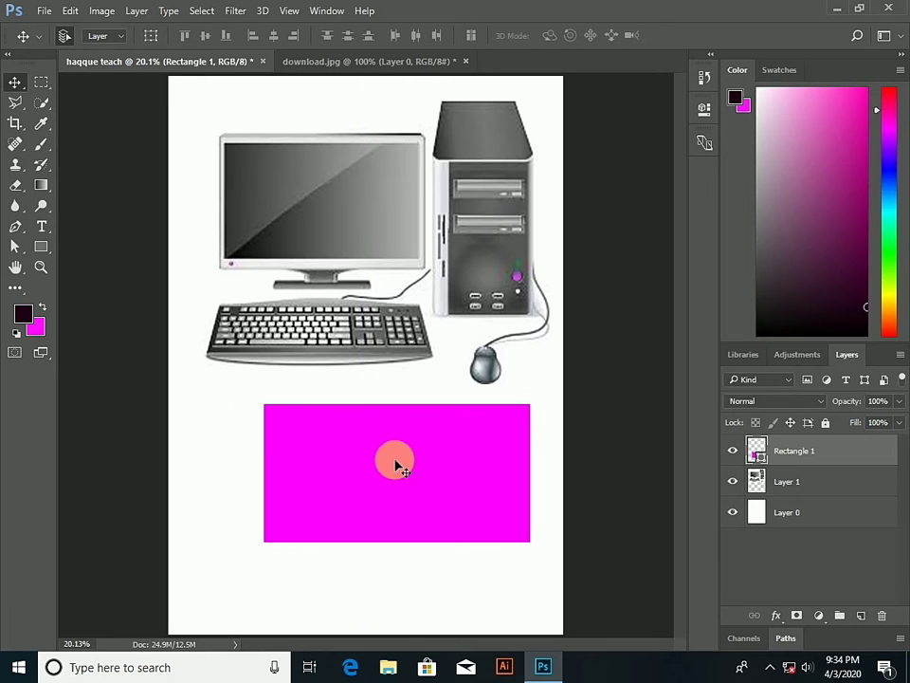
mouse_move(325, 182)
mouse_down()
mouse_move(338, 190)
mouse_move(320, 189)
mouse_move(318, 156)
mouse_move(335, 203)
mouse_up()
mouse_move(371, 432)
mouse_down()
mouse_move(364, 417)
mouse_move(366, 437)
mouse_up()
drag(331, 183, 337, 219)
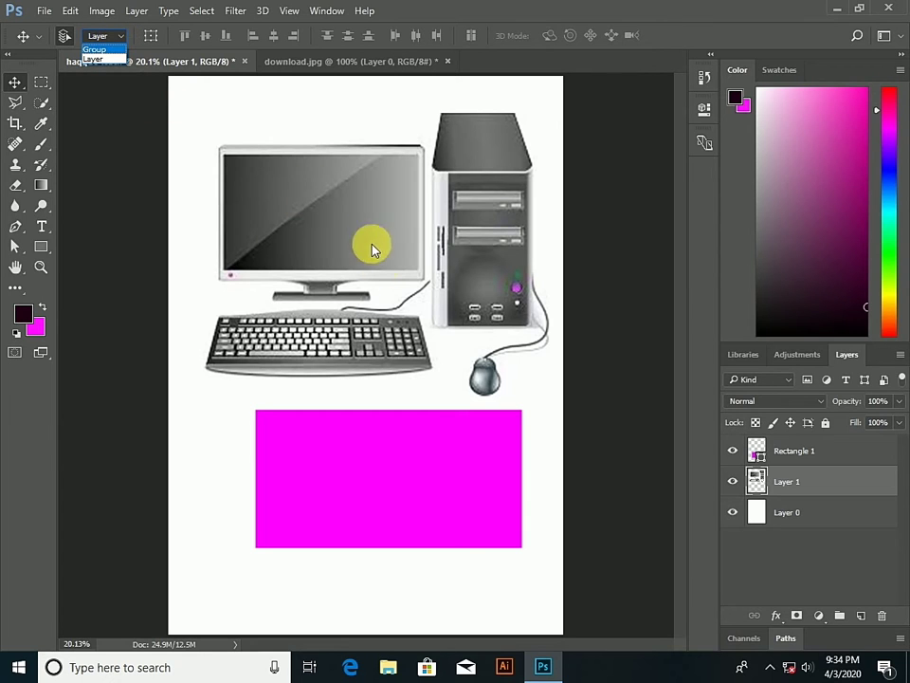
Select the page's shapes with Path Selection, then nudge the computer picture into place above Rectangle 1
click(130, 31)
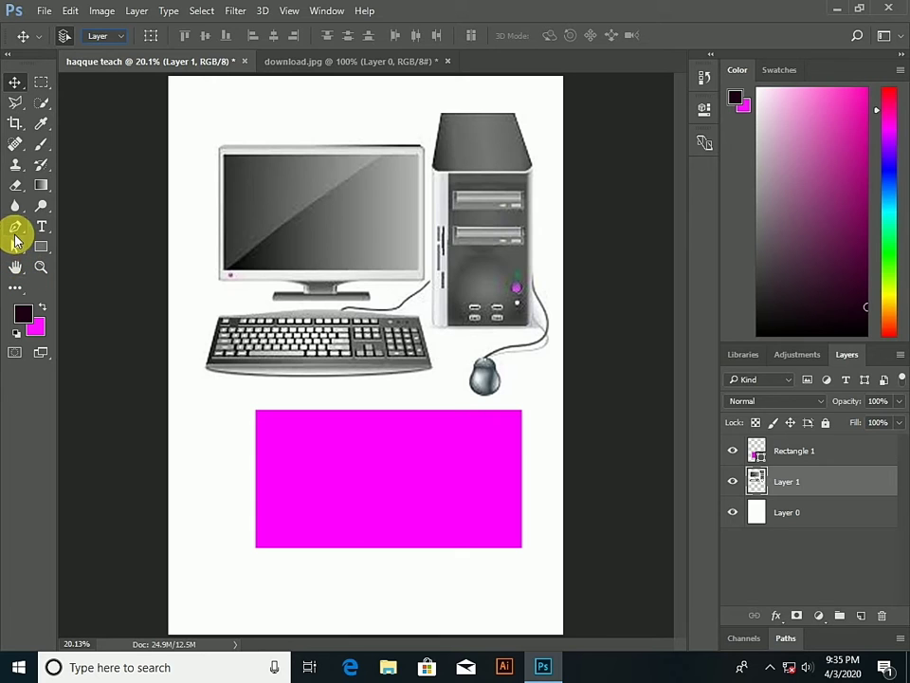
click(17, 246)
drag(203, 97, 518, 591)
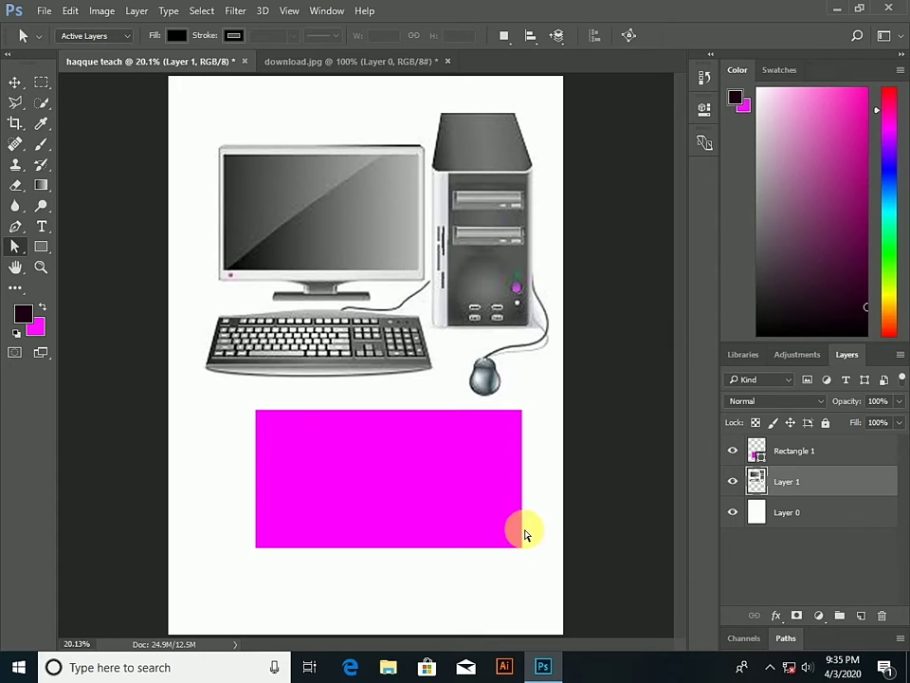
click(341, 479)
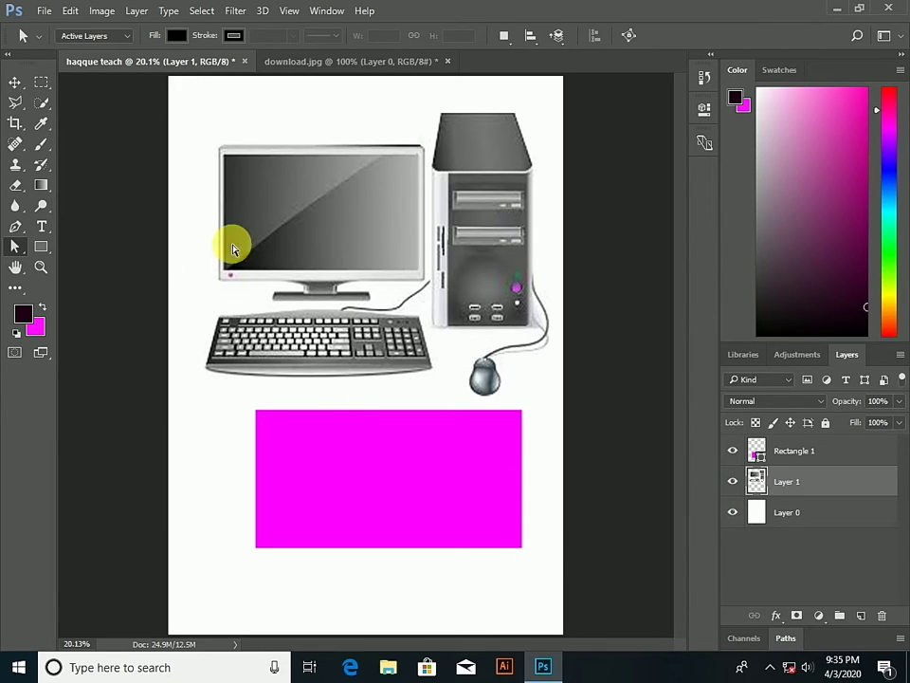
click(260, 183)
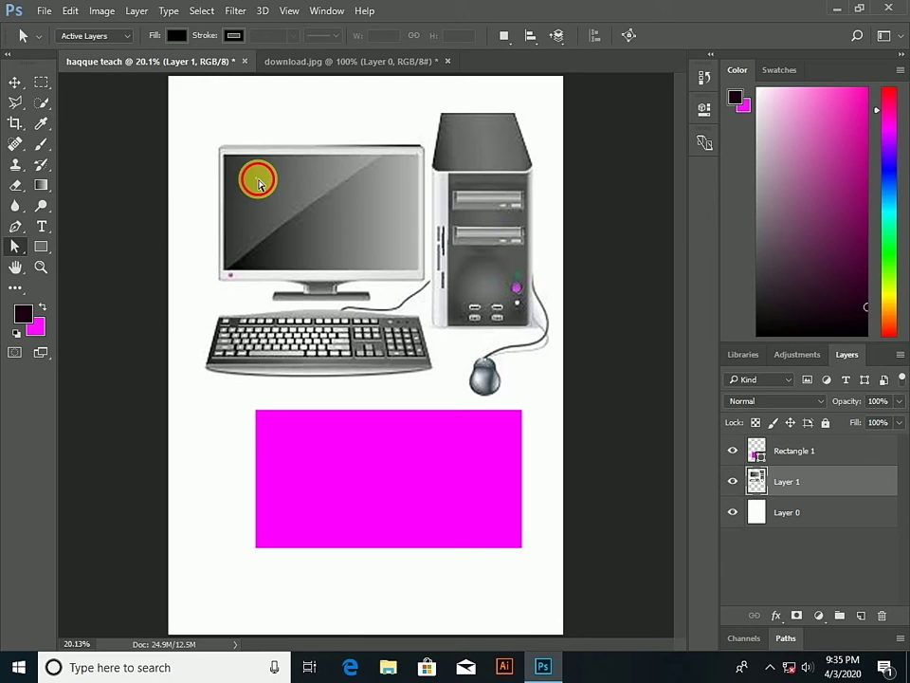
click(15, 82)
drag(241, 180, 276, 184)
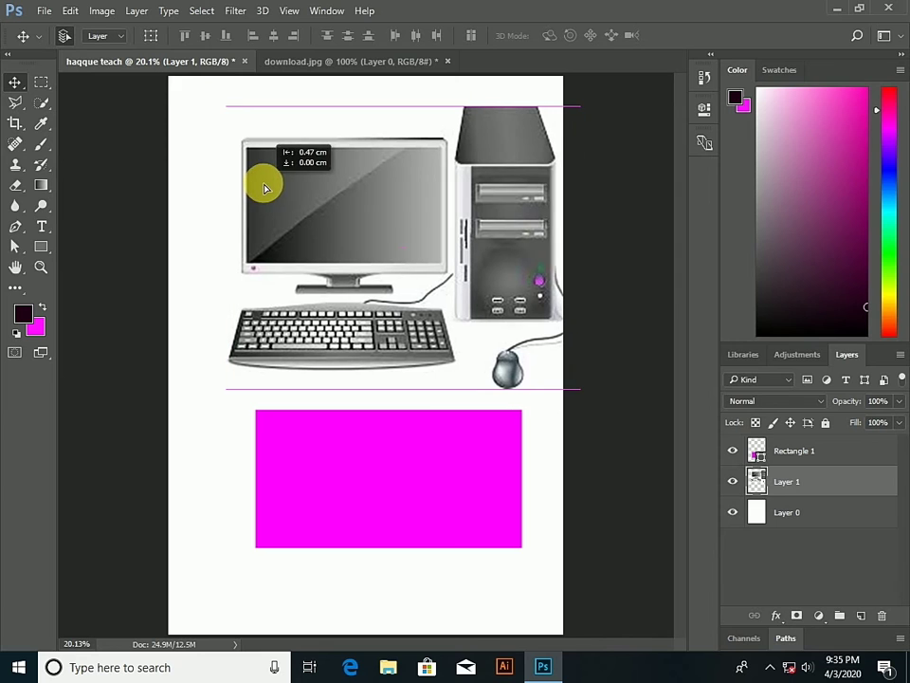
drag(276, 187, 244, 190)
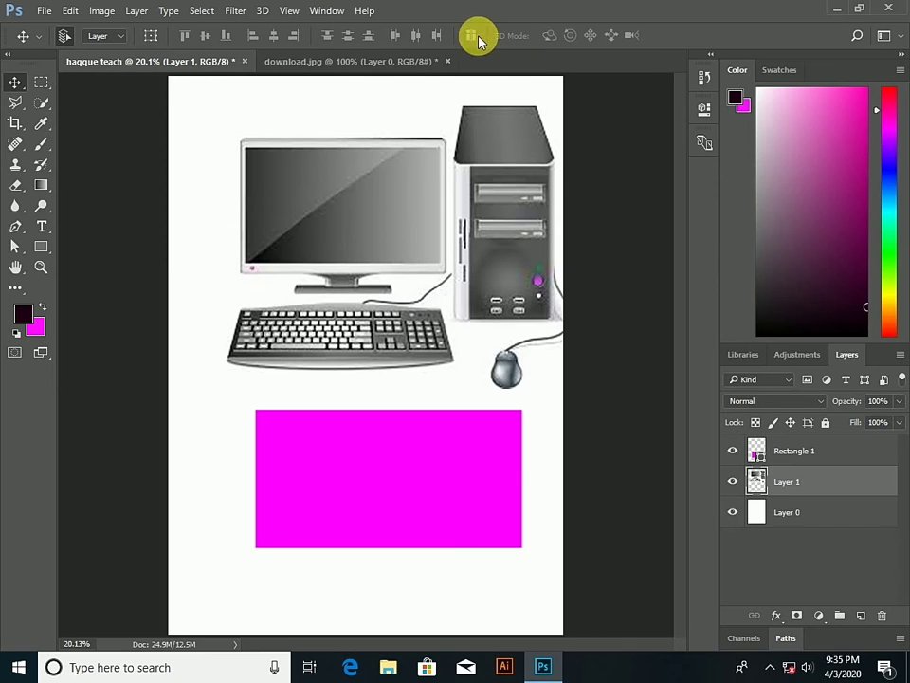
Check the marquee shape options and return to the Rectangular Marquee tool with its 50 px feather
click(41, 84)
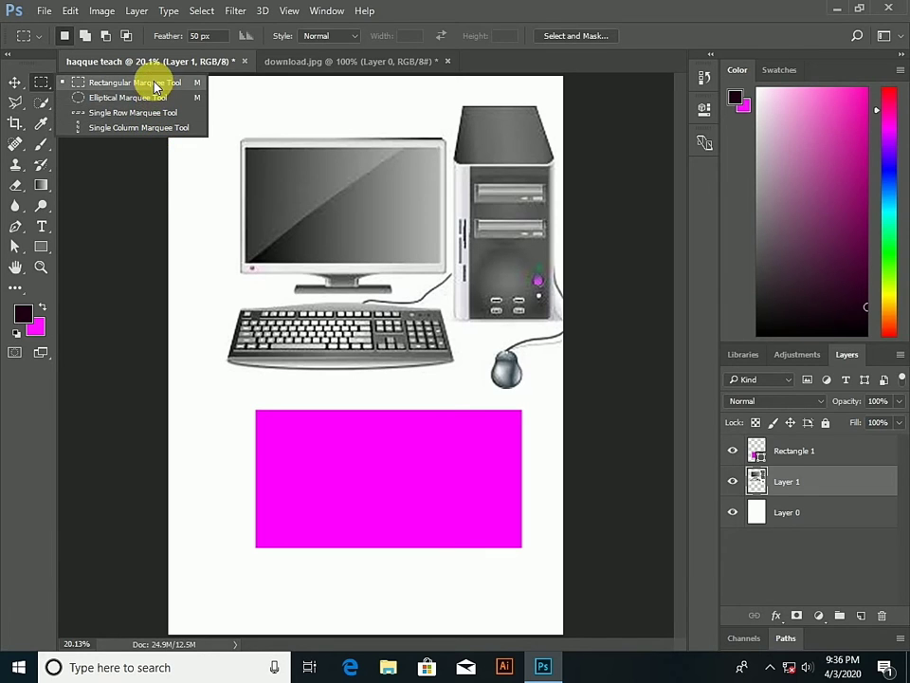
click(45, 87)
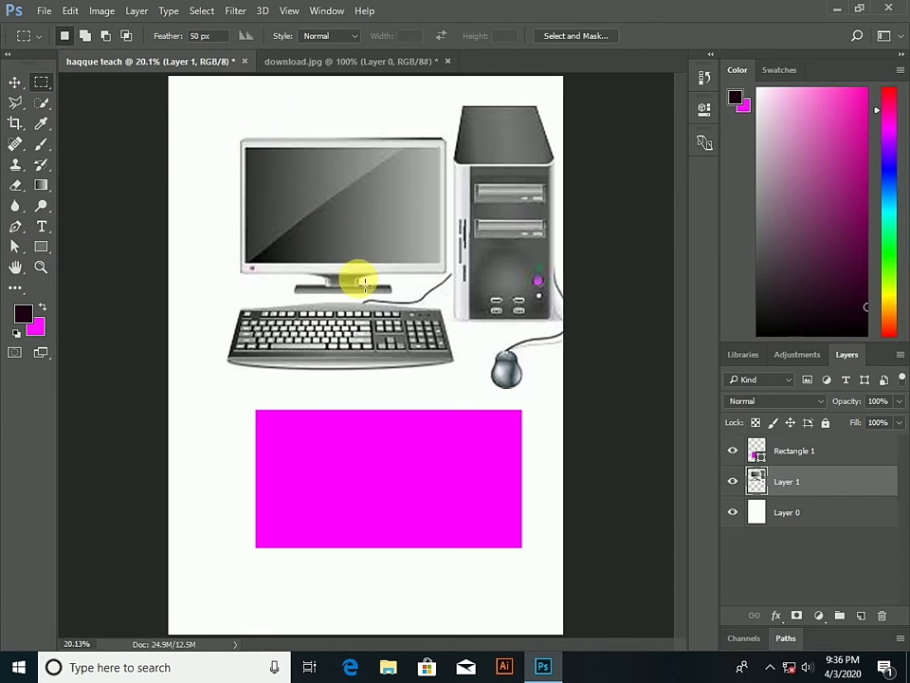
click(15, 82)
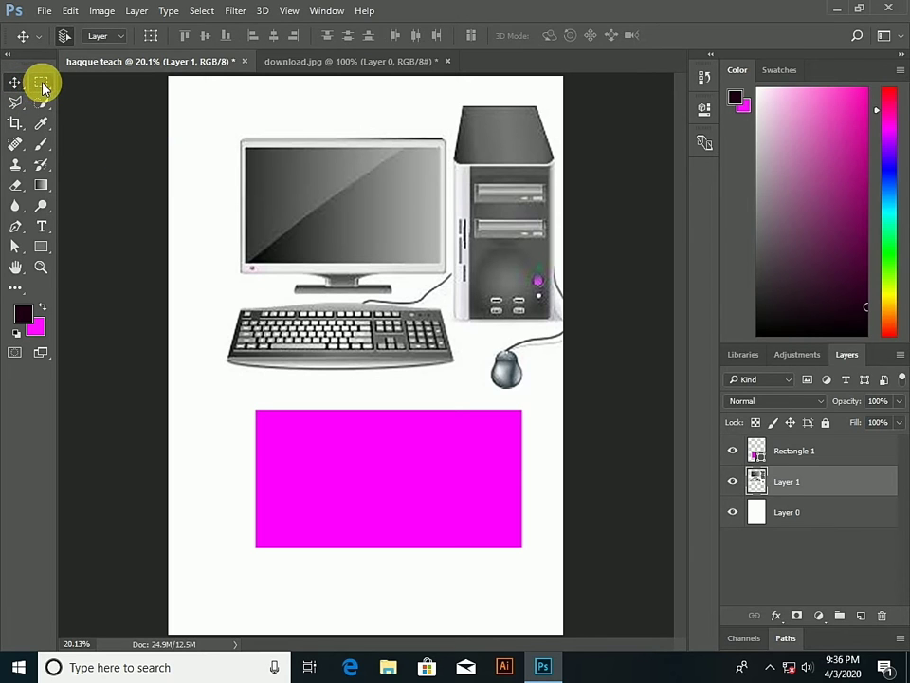
click(42, 85)
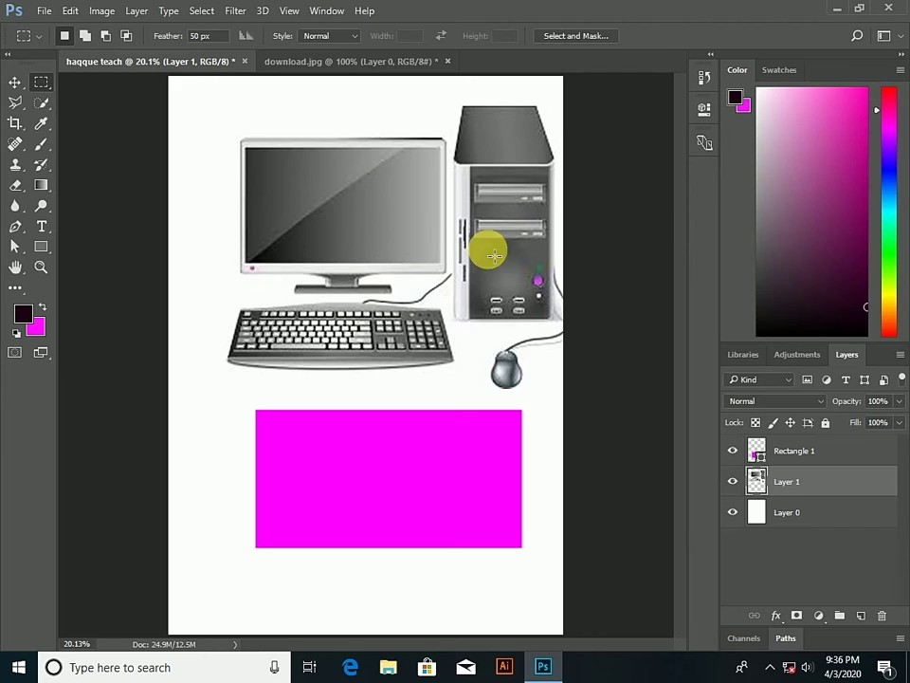
Revert 'haqque teach' to its 'New' history state, leaving only the locked Background layer
click(702, 85)
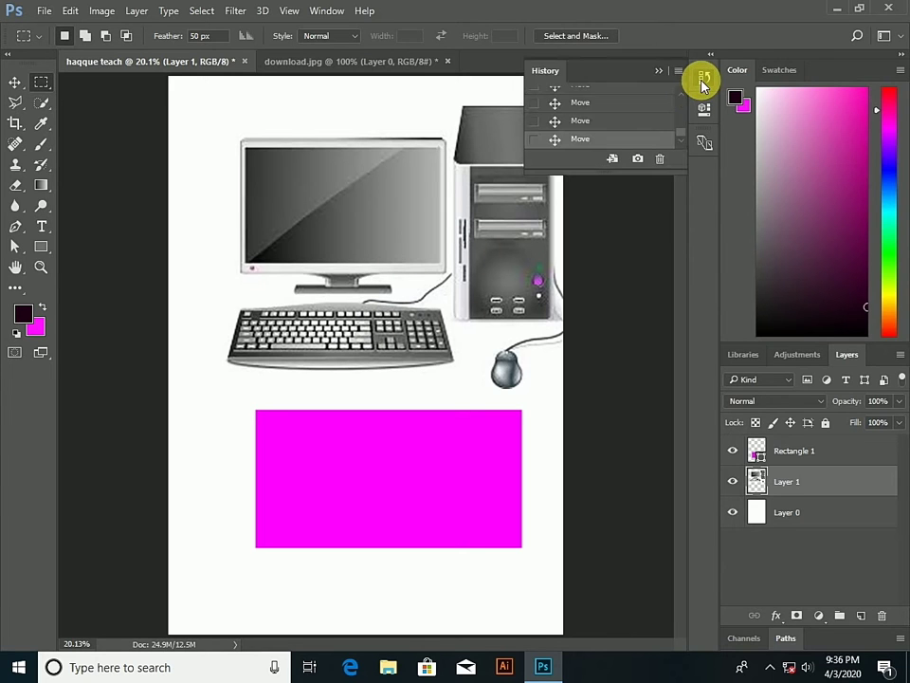
scroll(619, 123, up, 3)
scroll(622, 118, up, 3)
scroll(629, 125, up, 3)
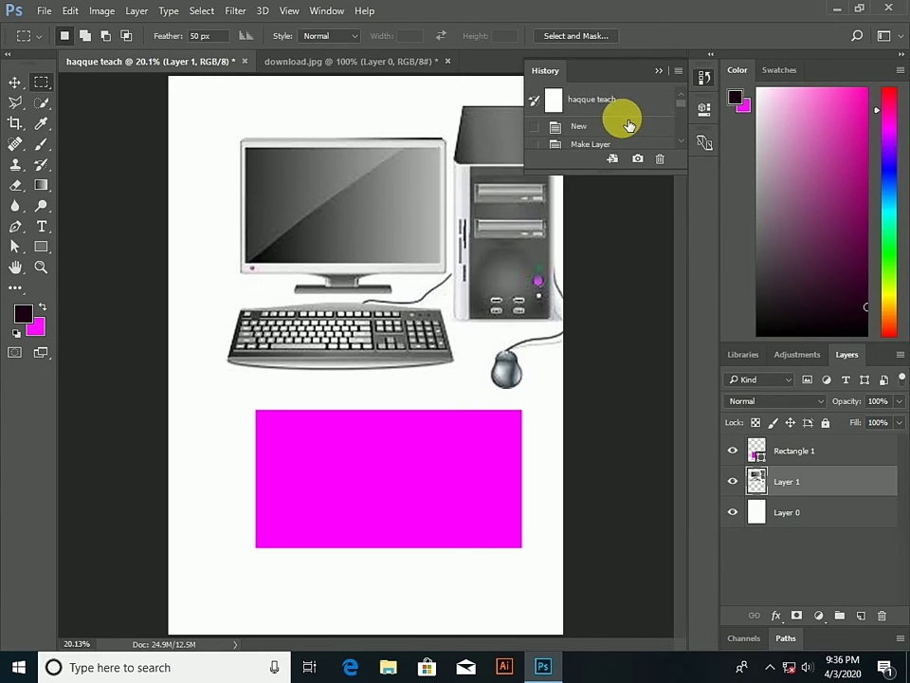
click(580, 129)
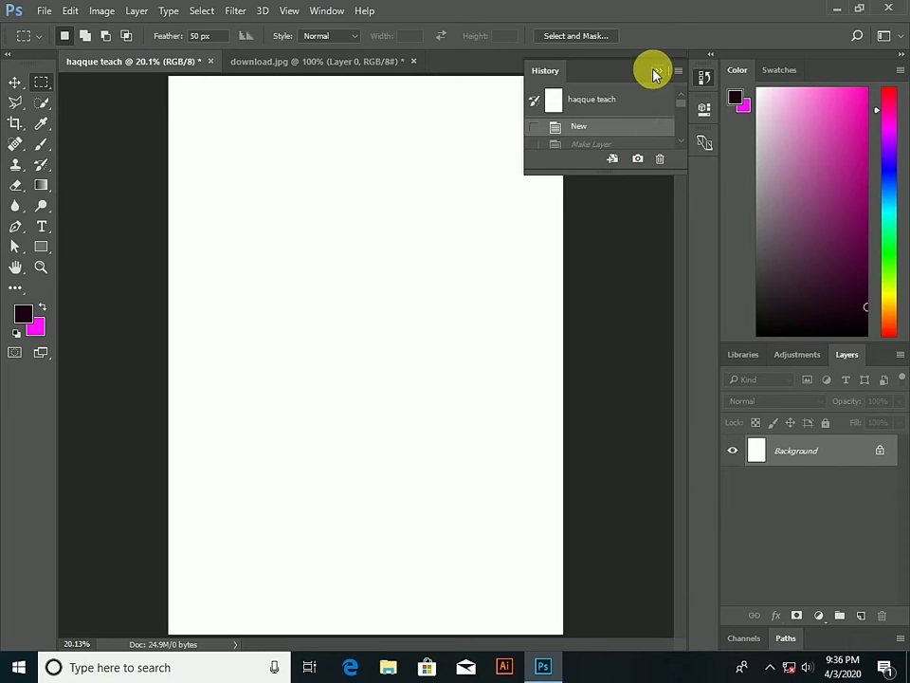
click(657, 73)
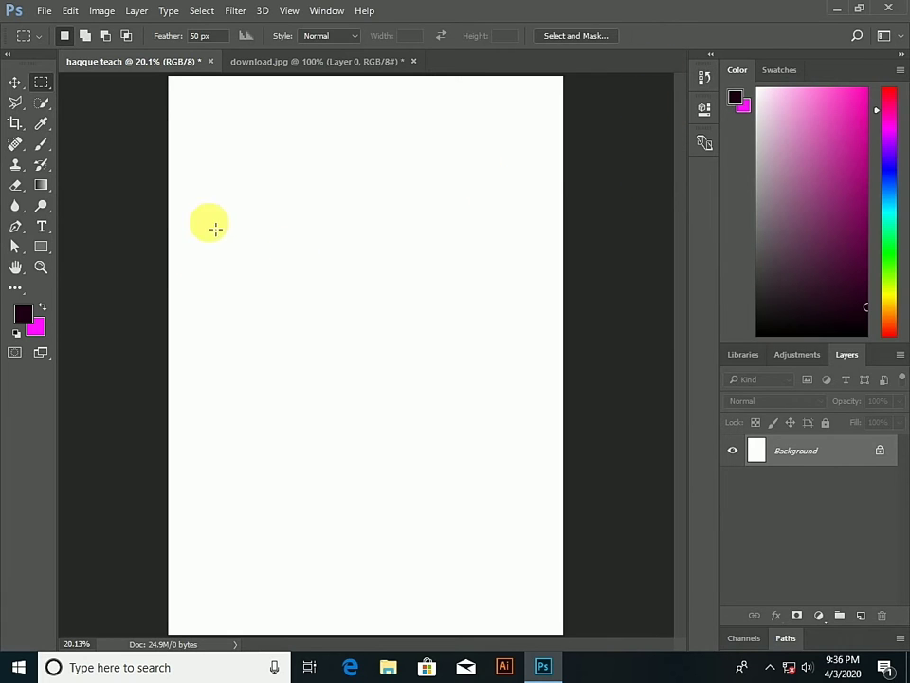
Draw a 50 px feathered rectangular selection near the top of the blank page
right_click(41, 88)
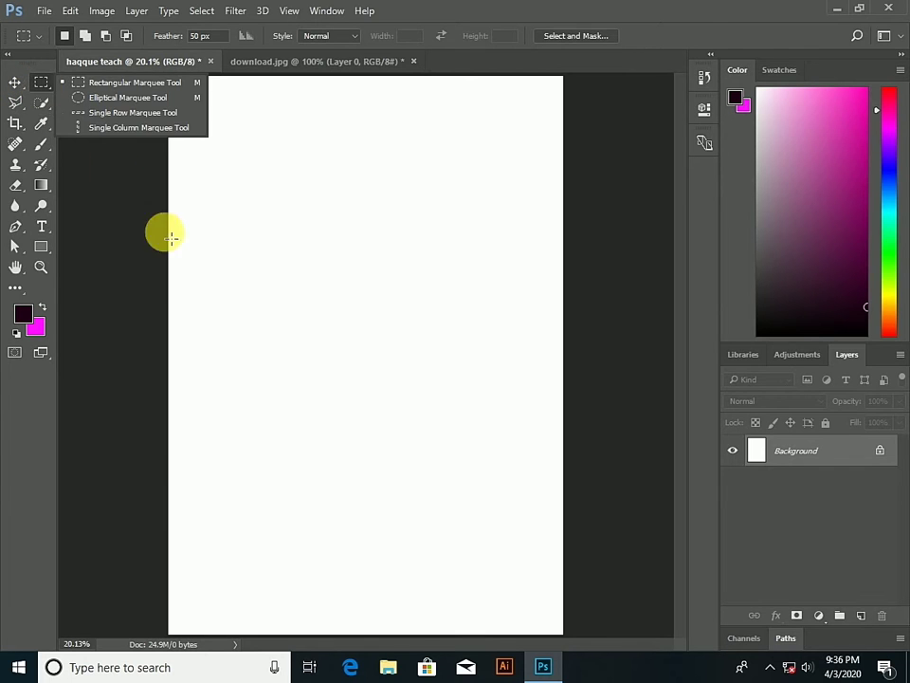
click(155, 86)
drag(238, 169, 351, 272)
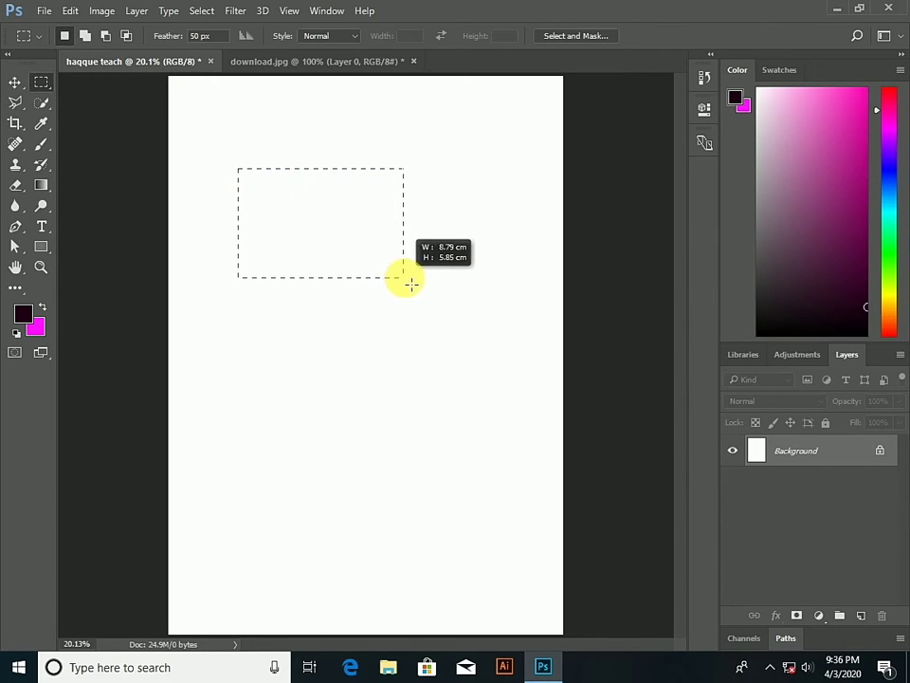
drag(351, 272, 442, 271)
click(448, 277)
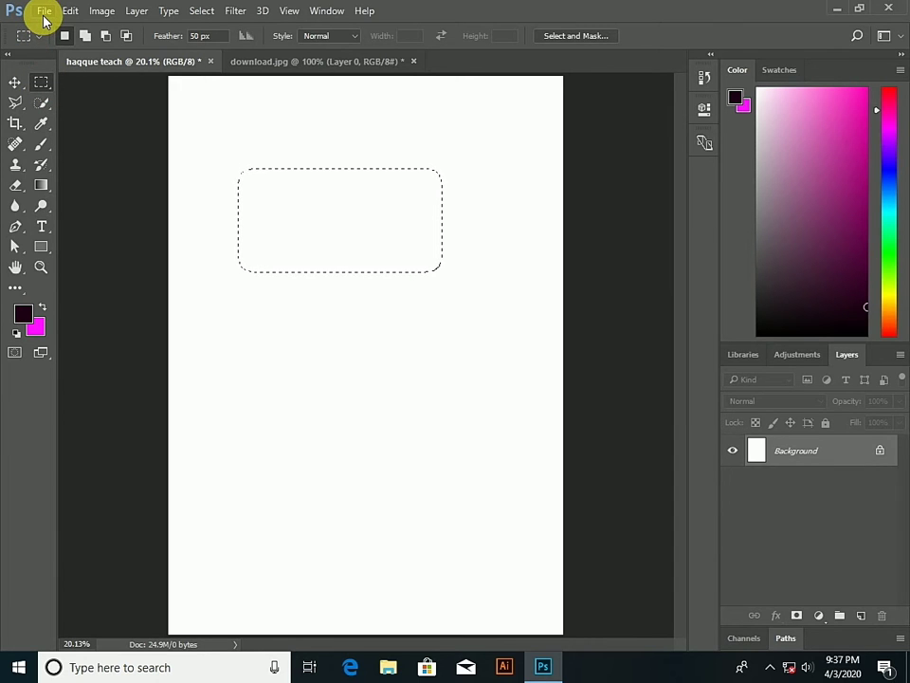
Drag the computer picture from download.jpg into 'haqque teach' as Layer 1
click(254, 60)
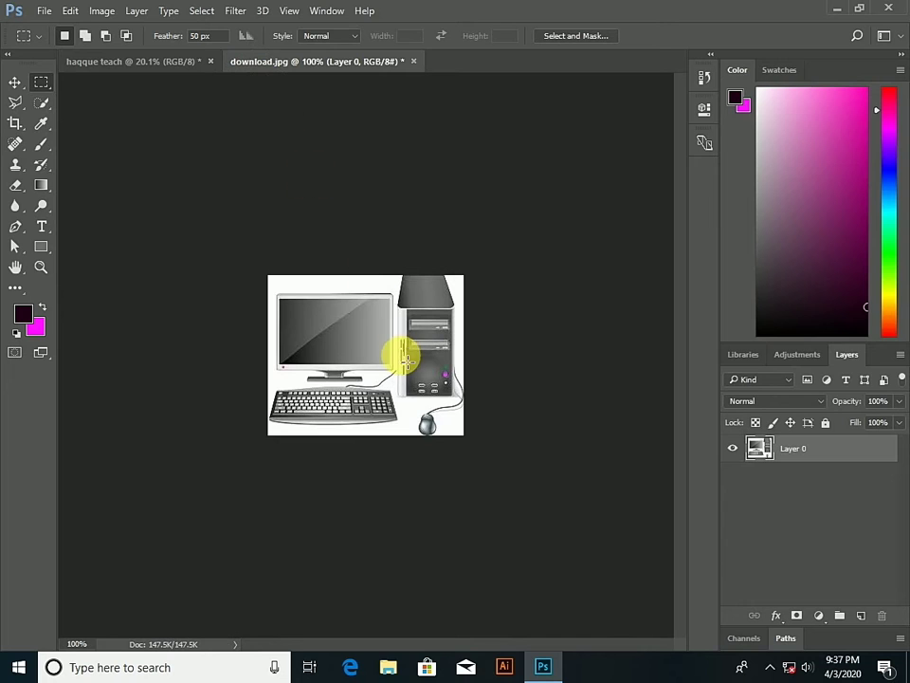
click(16, 82)
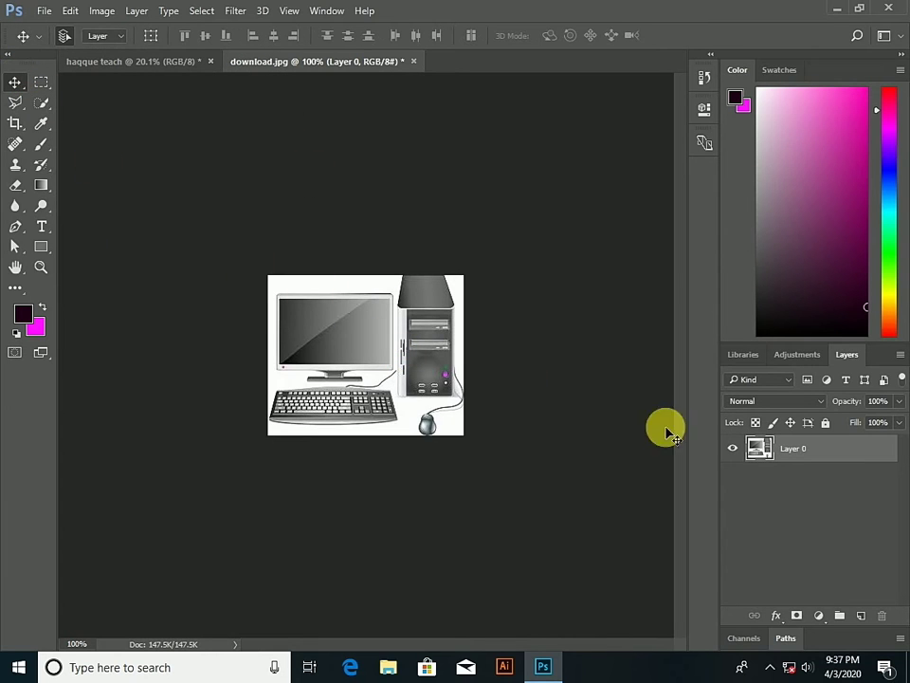
mouse_move(420, 358)
mouse_down()
mouse_move(142, 68)
mouse_move(365, 396)
mouse_up()
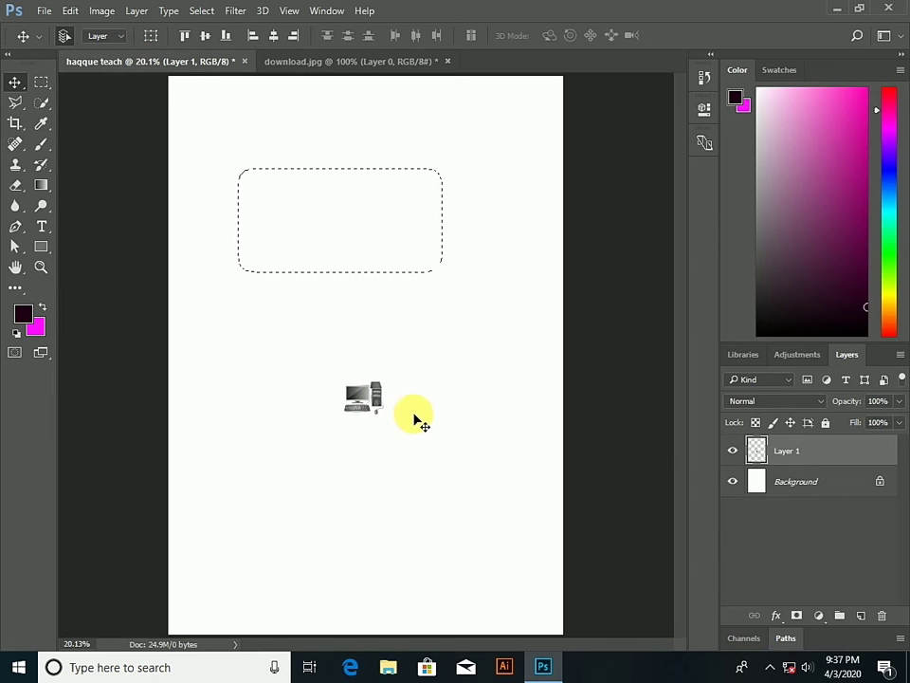
key(ctrl)
key(ctrl+t)
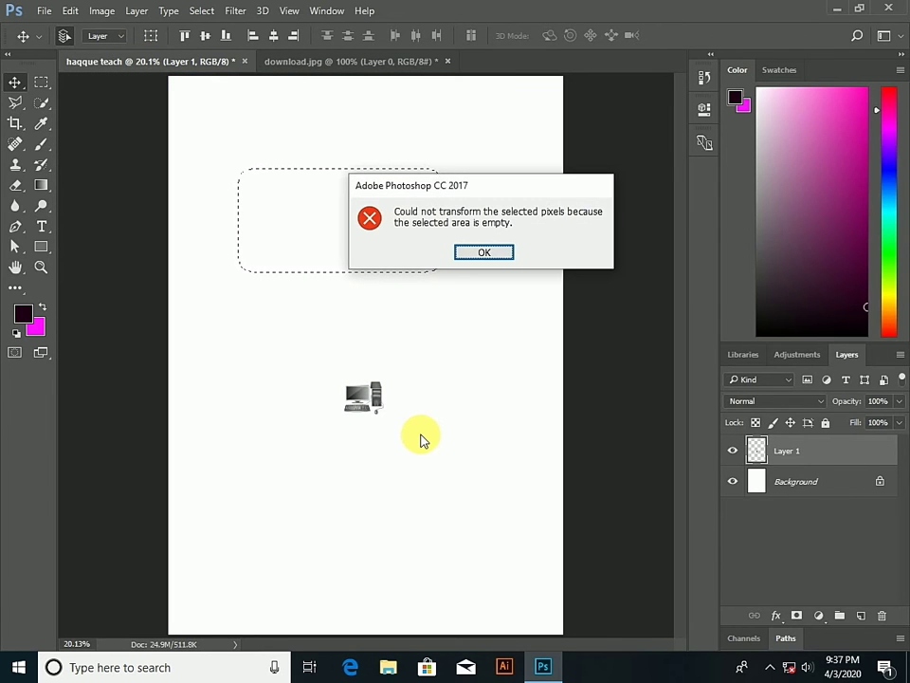
click(500, 253)
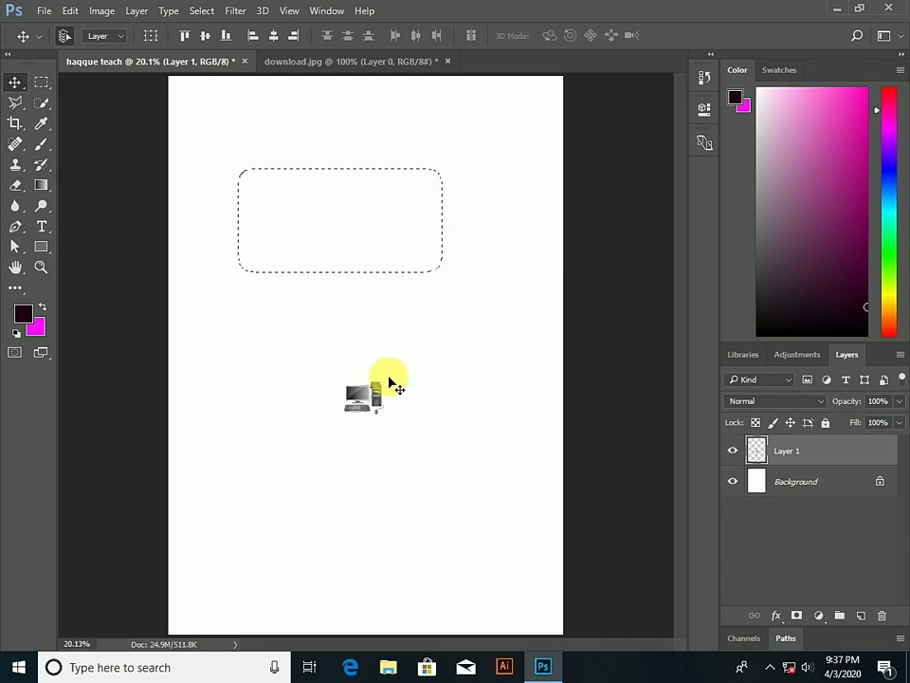
Unlock the Background as Layer 0 and make the computer picture's layer active
click(880, 482)
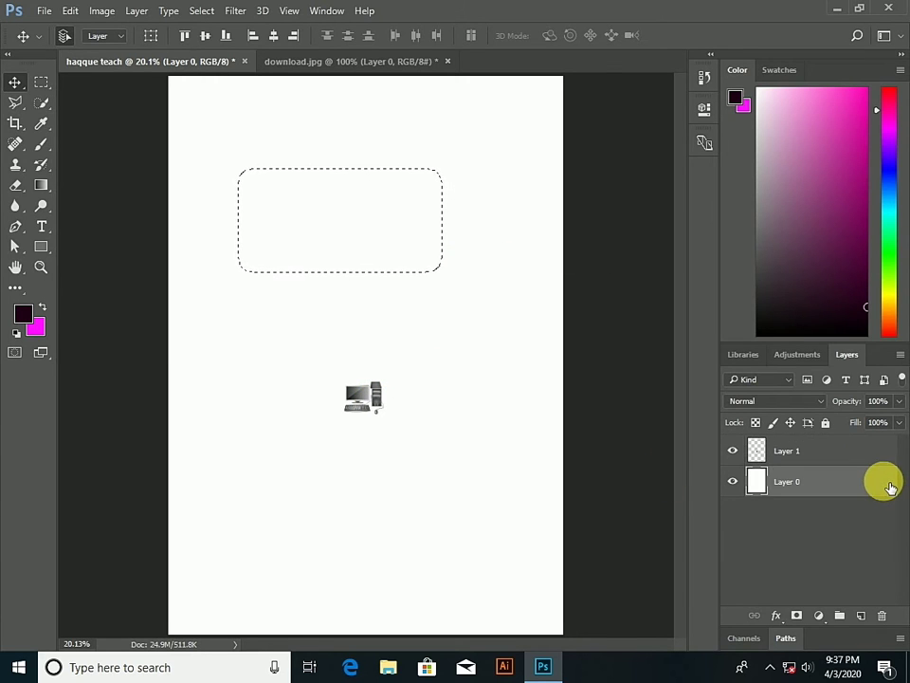
click(373, 401)
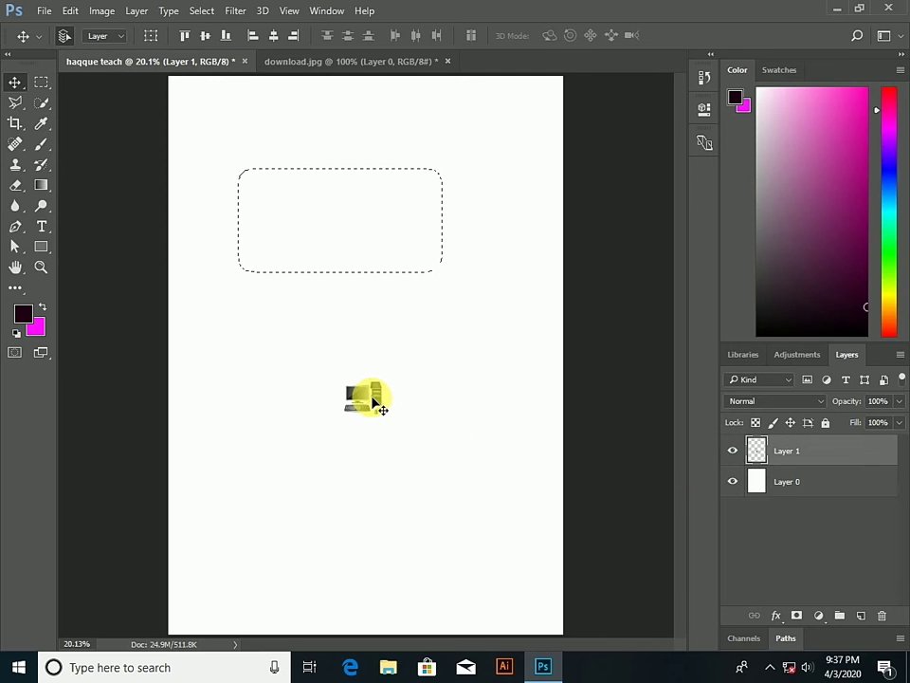
drag(368, 260, 367, 256)
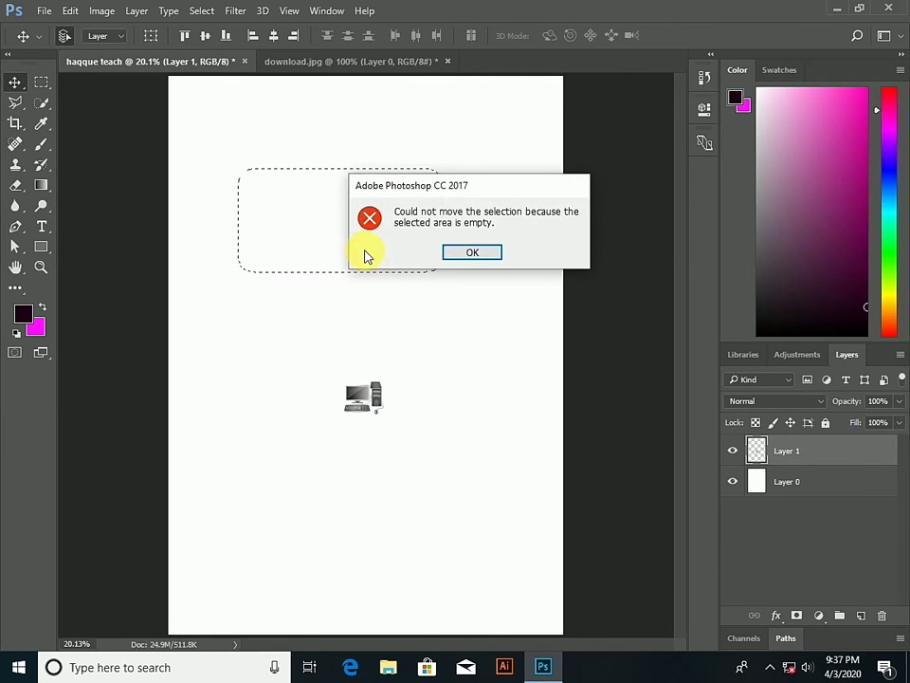
click(461, 259)
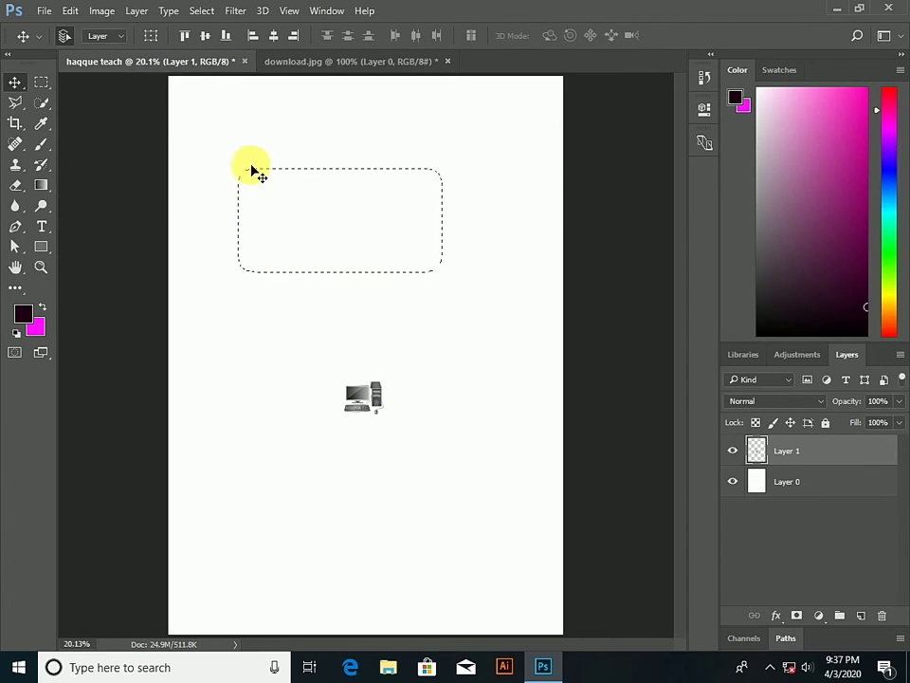
Deselect and nudge the computer picture slightly up the page
click(201, 10)
click(217, 42)
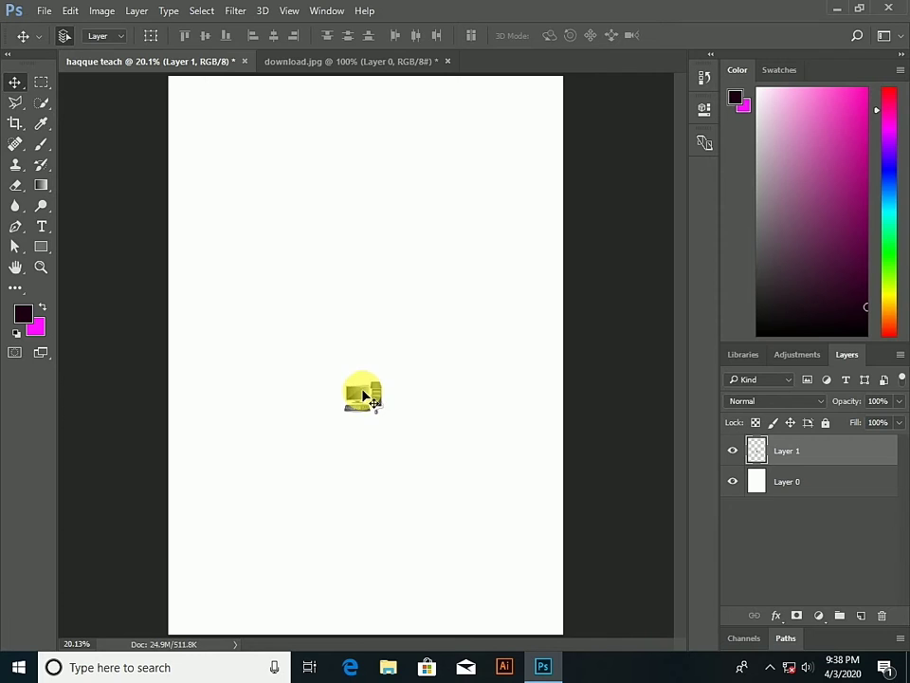
drag(364, 396, 360, 361)
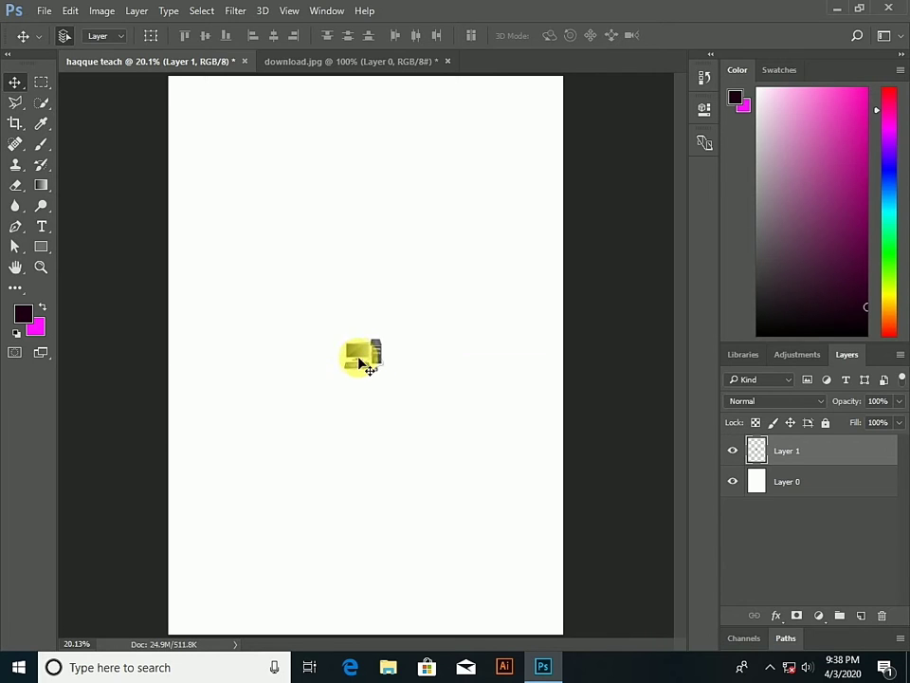
Scale the computer picture about 767% across the page middle, apply it, and bring up File > Open
key(ctrl+t)
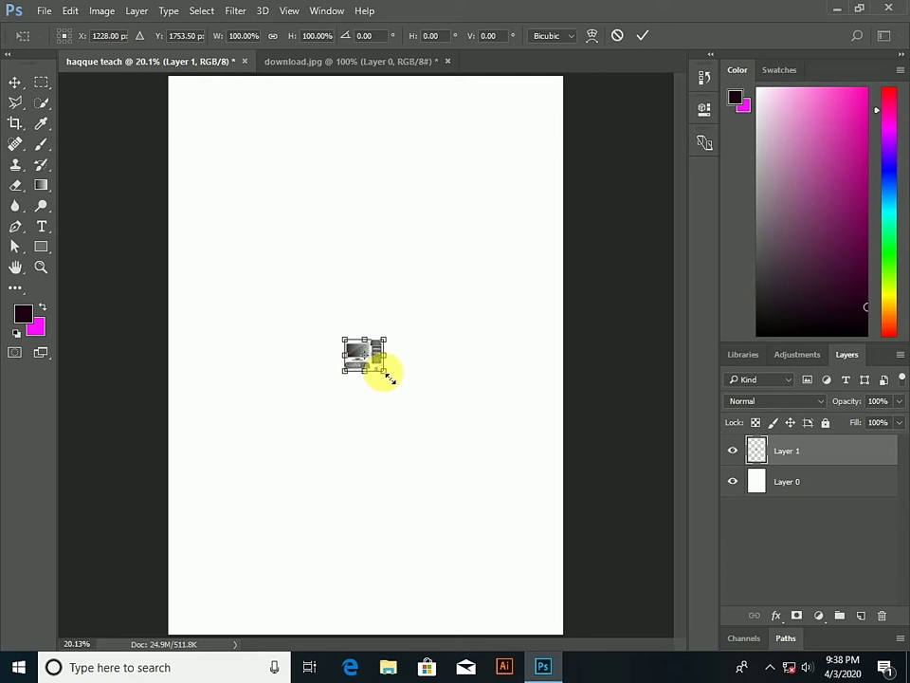
drag(397, 382, 496, 516)
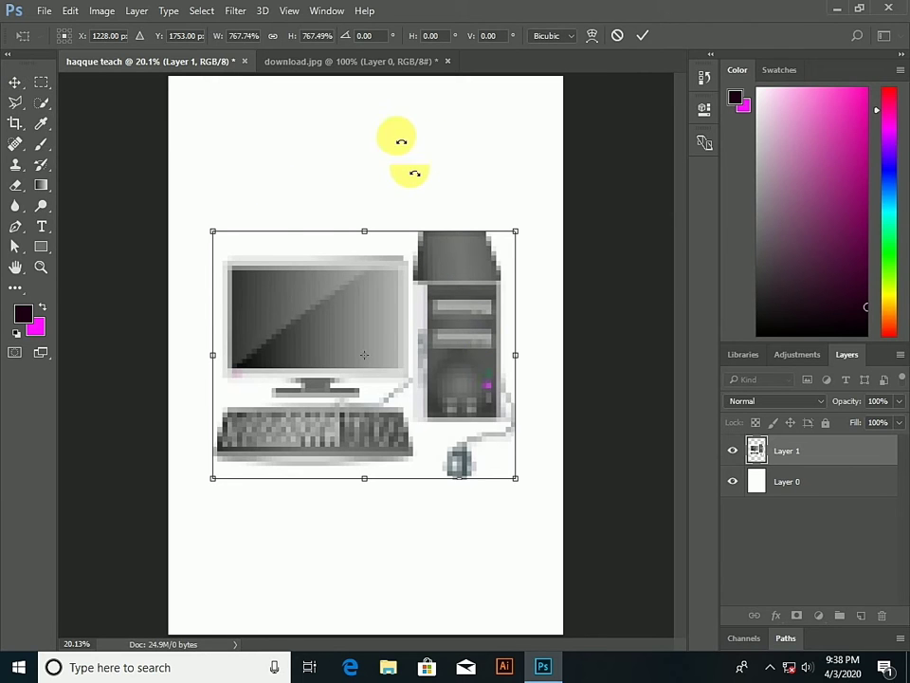
click(44, 11)
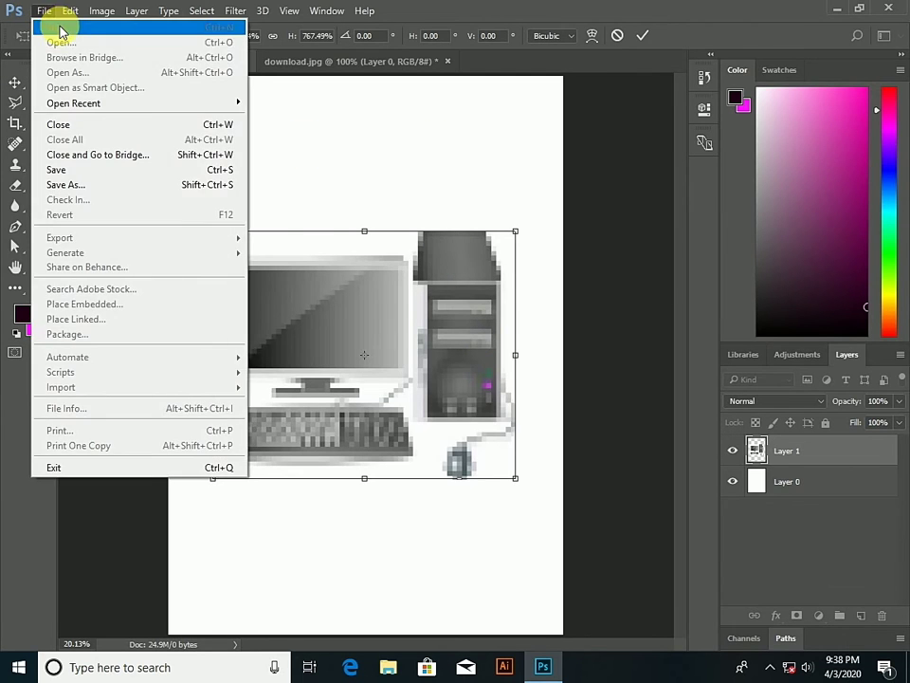
click(311, 188)
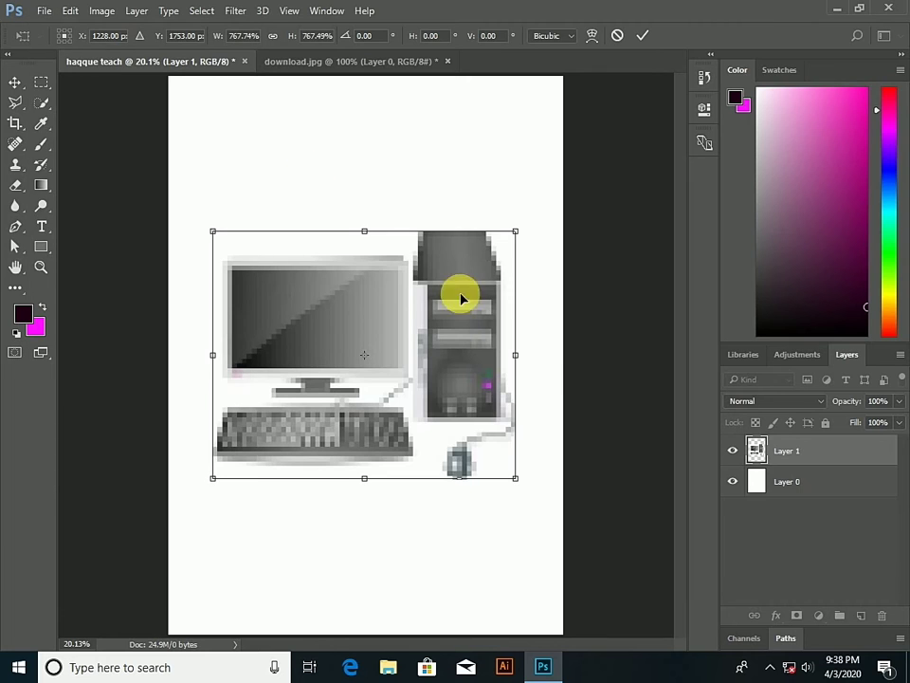
click(17, 83)
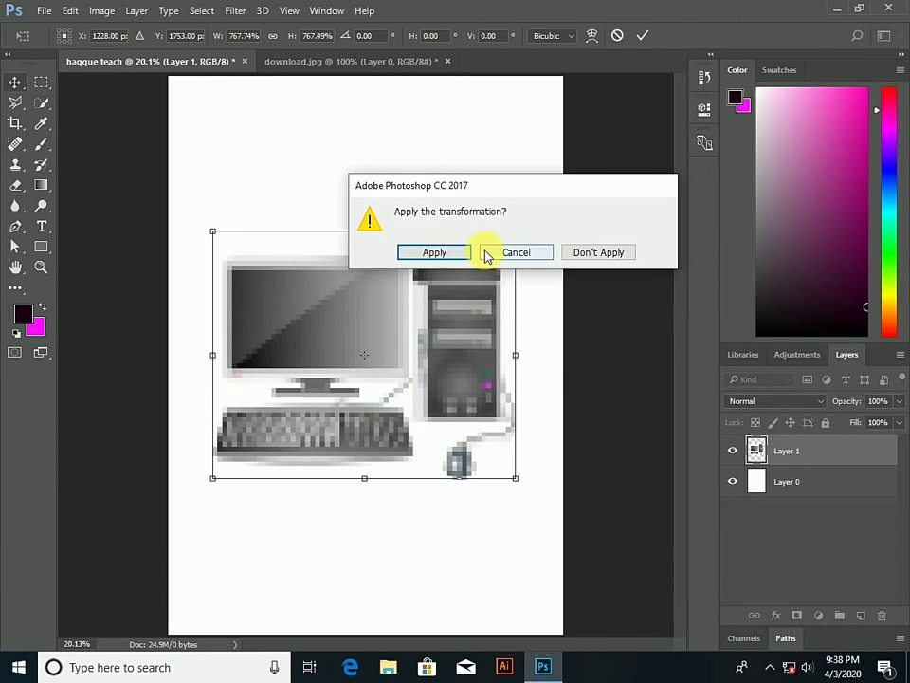
click(432, 252)
click(341, 179)
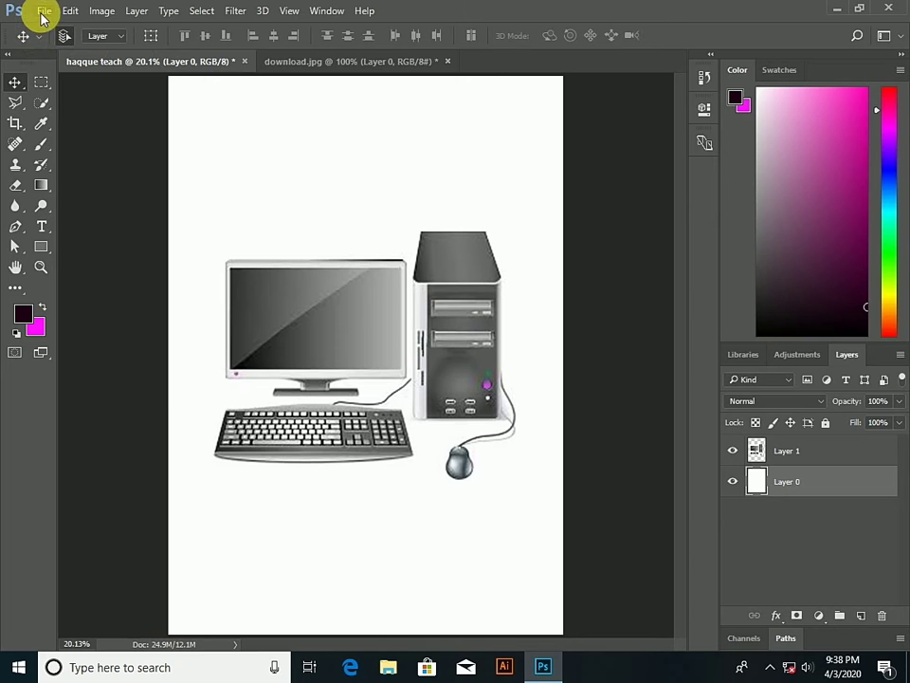
click(44, 13)
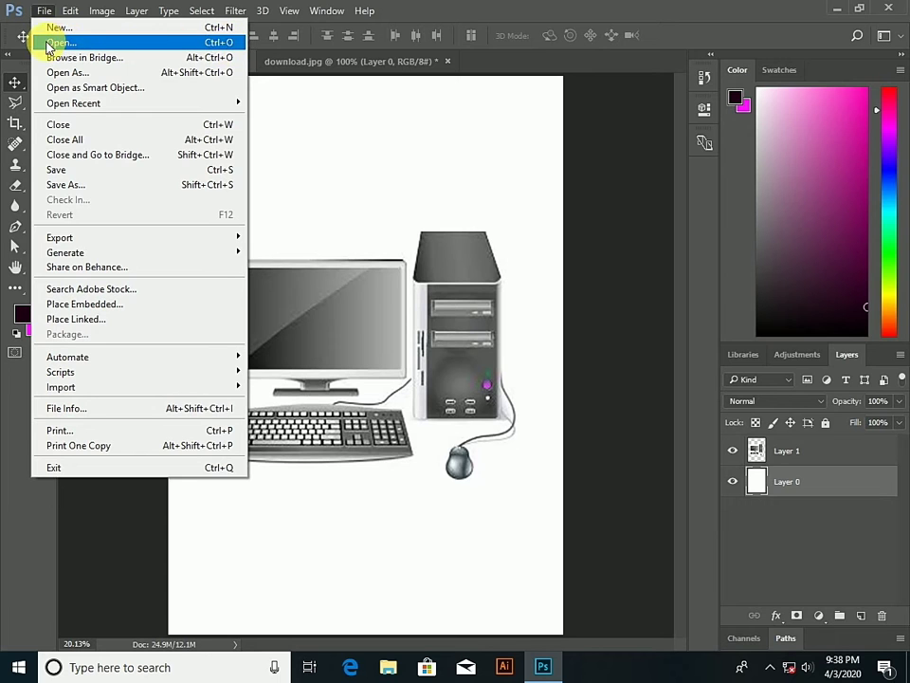
click(172, 46)
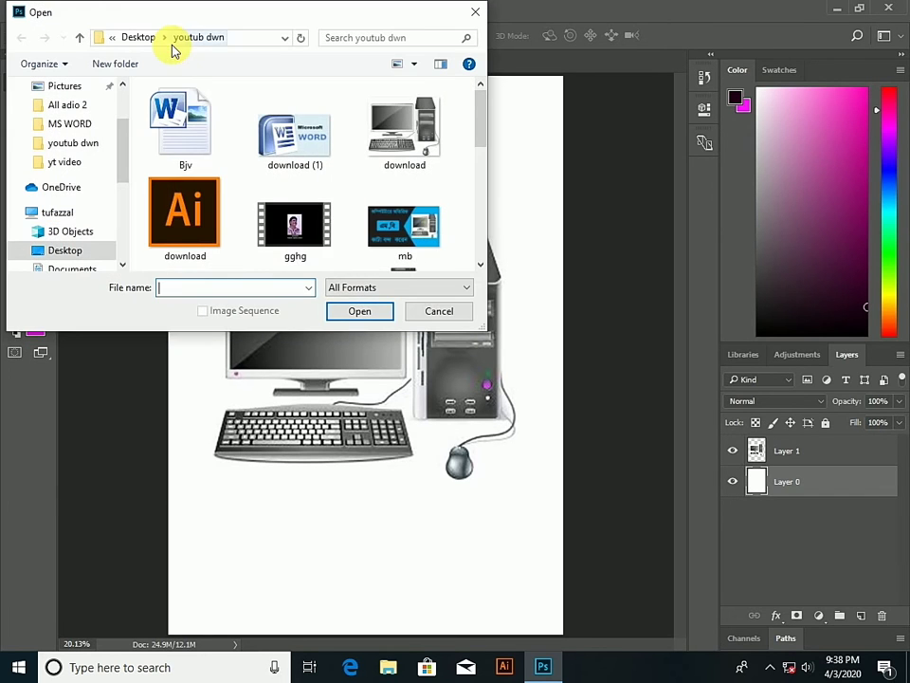
Open the photo 20180418_194151.jpg from the Desktop's buya folder
scroll(370, 144, down, 3)
scroll(313, 138, up, 2)
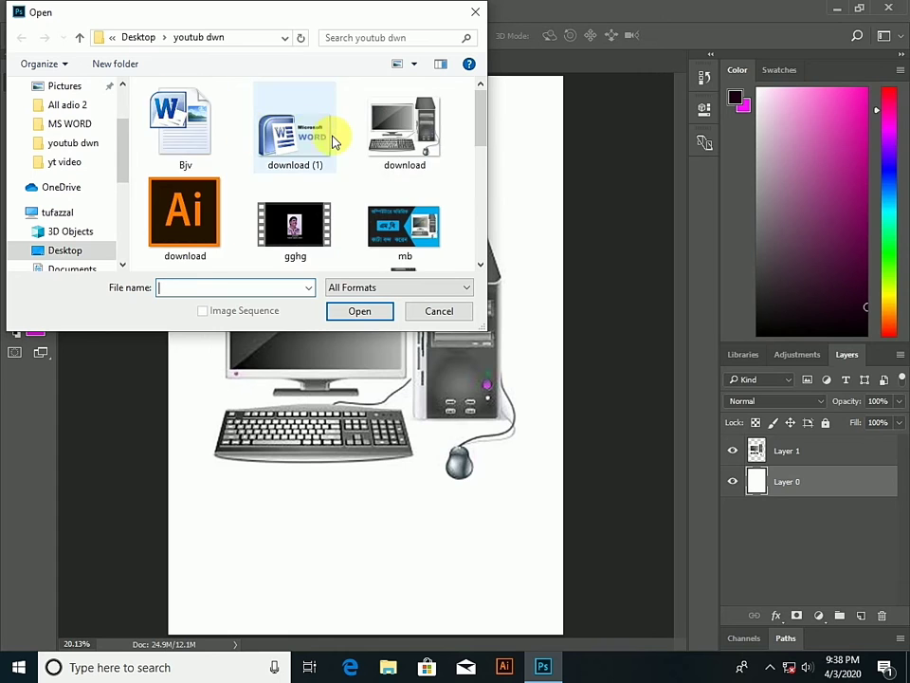
scroll(246, 132, down, 2)
scroll(67, 132, down, 1)
scroll(67, 132, down, 1)
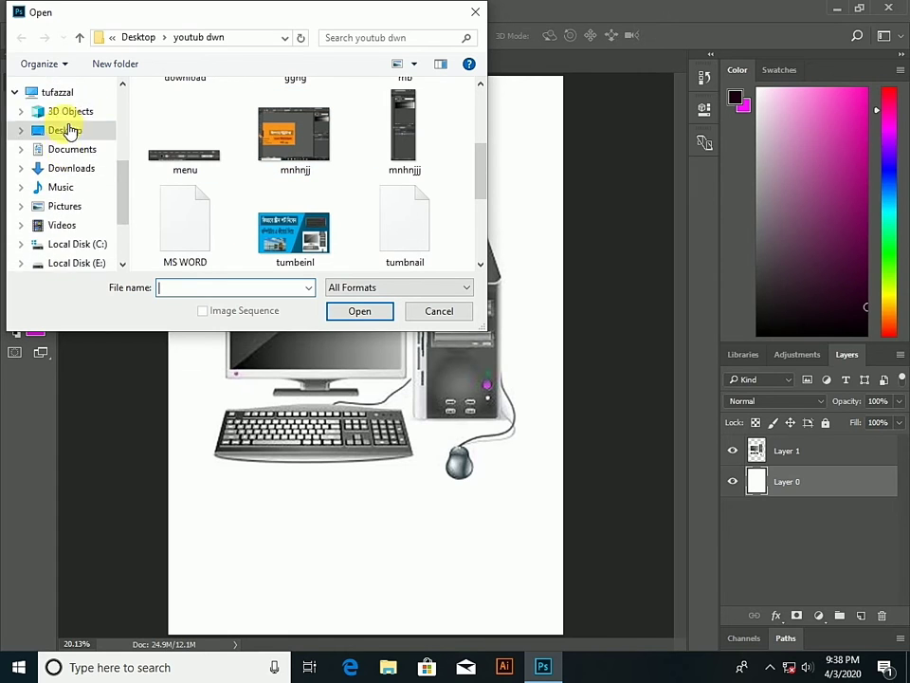
scroll(68, 128, down, 1)
scroll(85, 142, down, 1)
scroll(95, 195, up, 1)
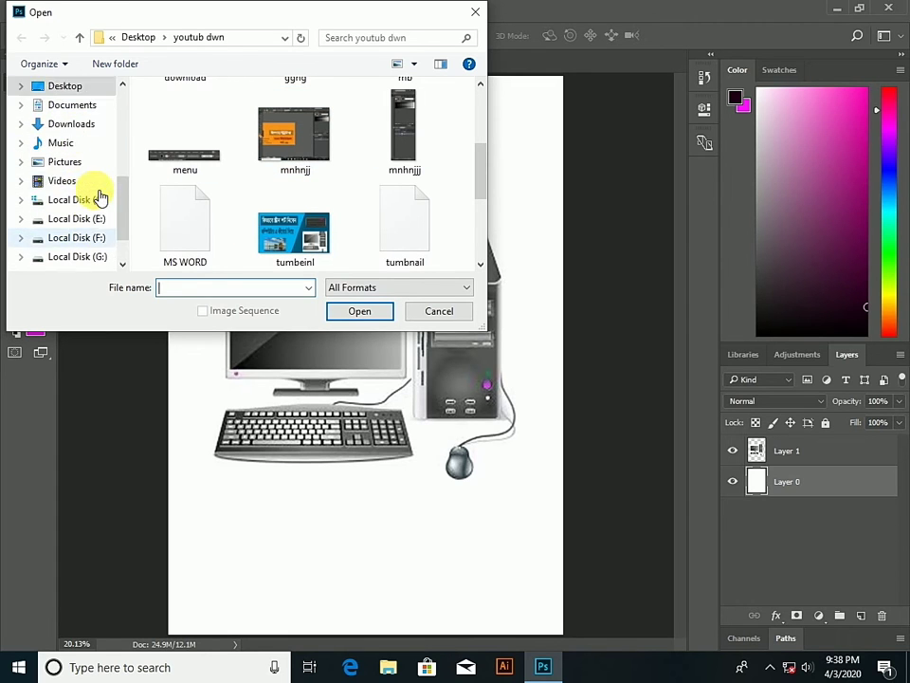
scroll(98, 198, up, 1)
scroll(97, 193, up, 1)
scroll(95, 190, up, 2)
scroll(90, 185, up, 1)
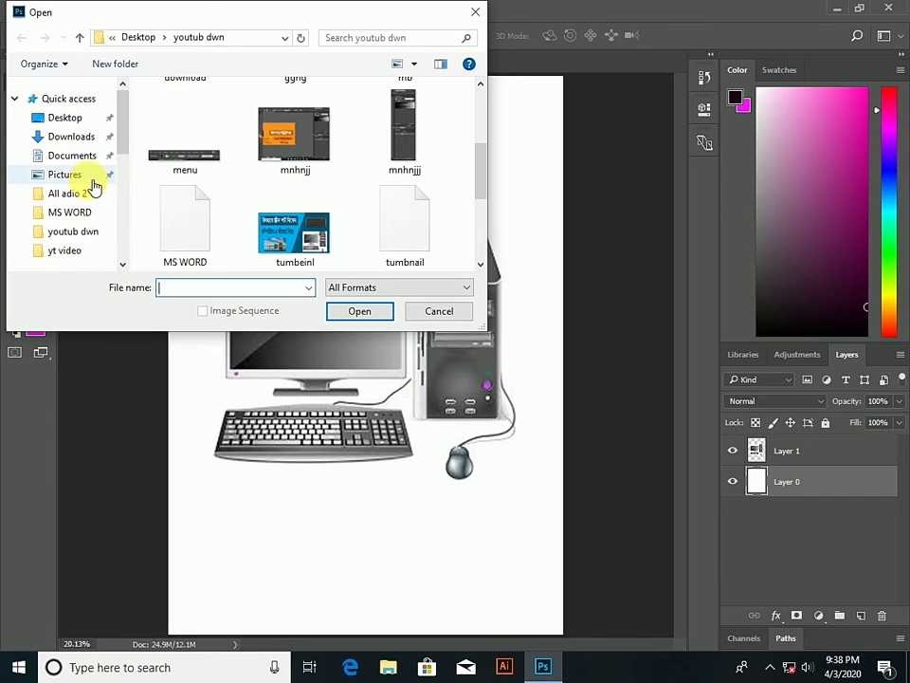
scroll(81, 151, down, 1)
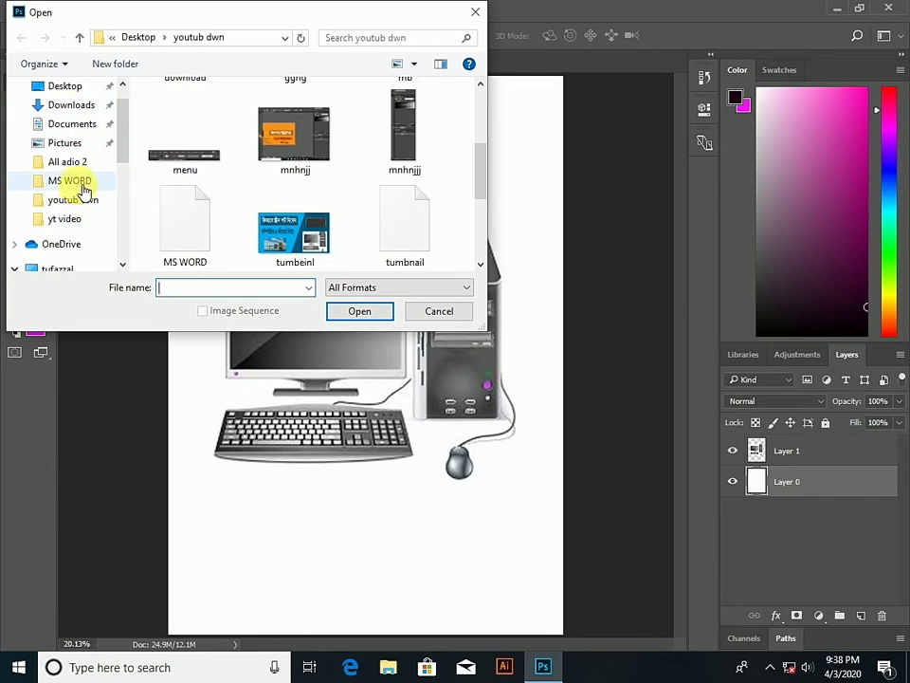
scroll(95, 180, down, 2)
scroll(99, 182, down, 1)
scroll(99, 182, down, 1)
scroll(99, 181, down, 1)
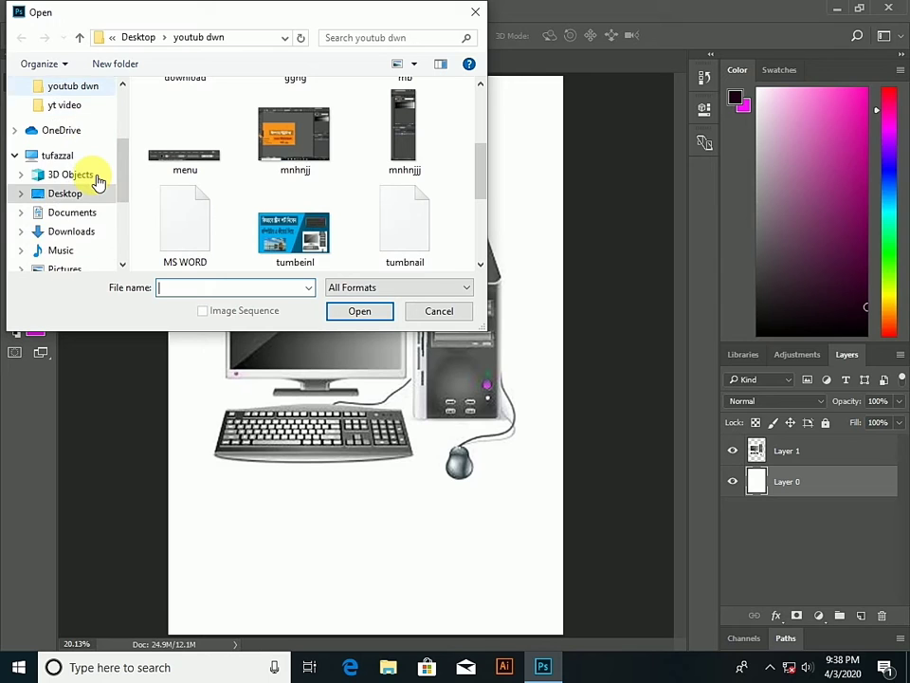
scroll(99, 180, down, 1)
scroll(99, 181, down, 1)
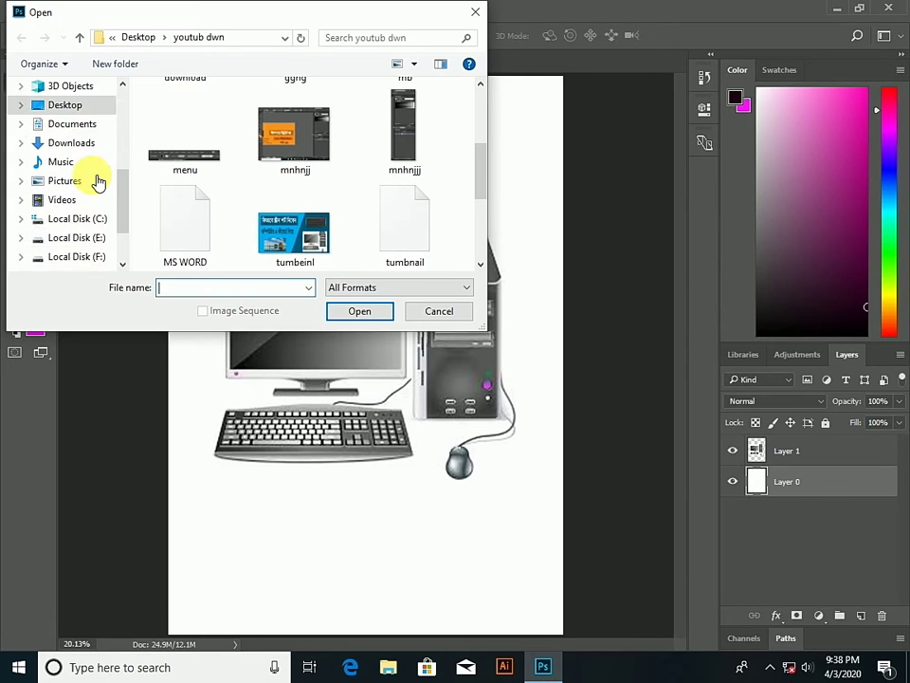
scroll(99, 180, up, 3)
scroll(99, 178, up, 1)
scroll(98, 177, up, 1)
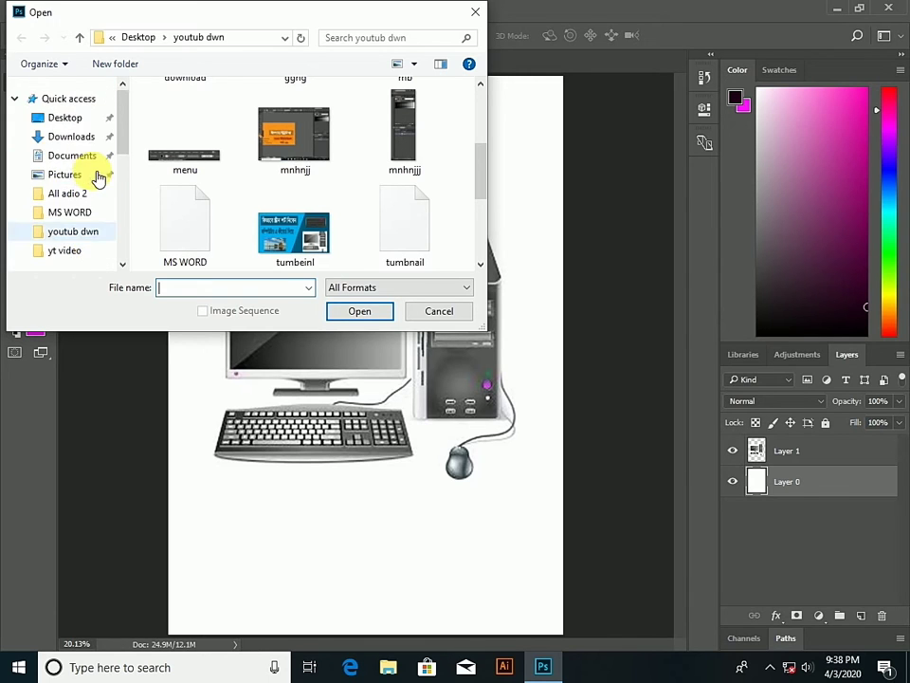
scroll(76, 142, down, 1)
scroll(76, 143, down, 1)
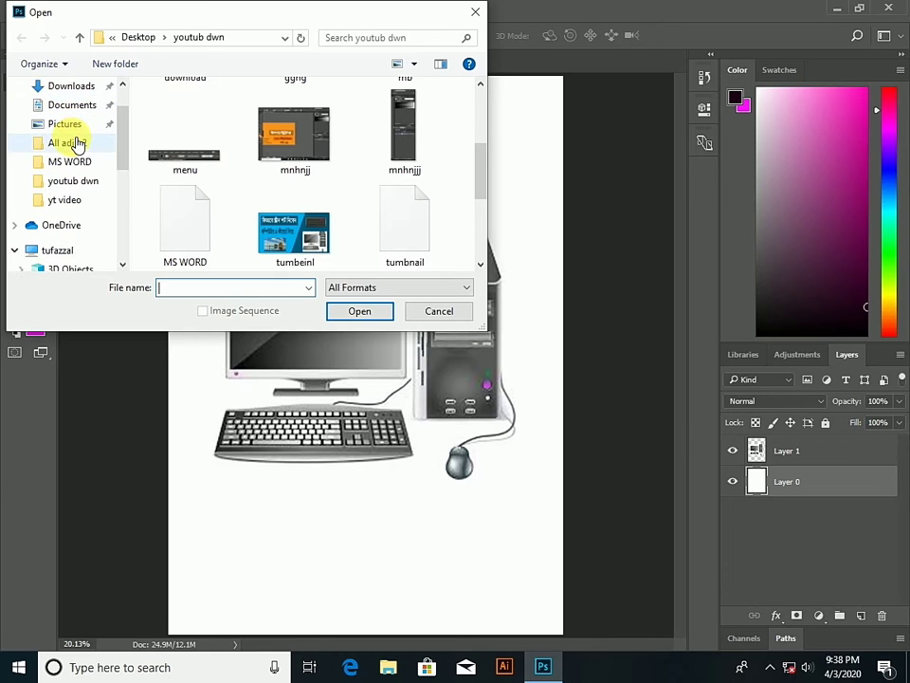
scroll(75, 142, up, 2)
click(74, 120)
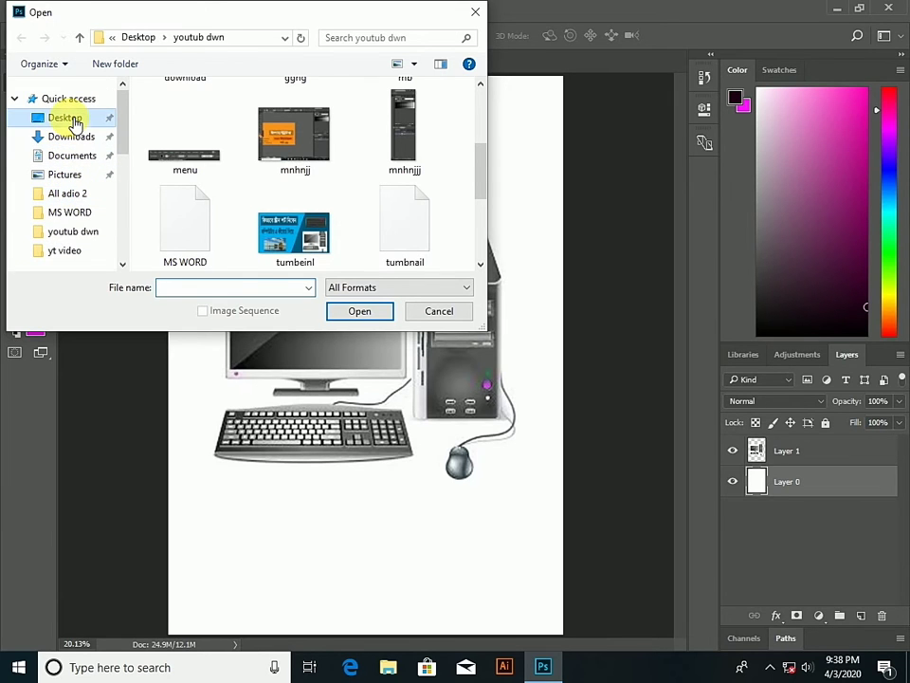
double_click(305, 138)
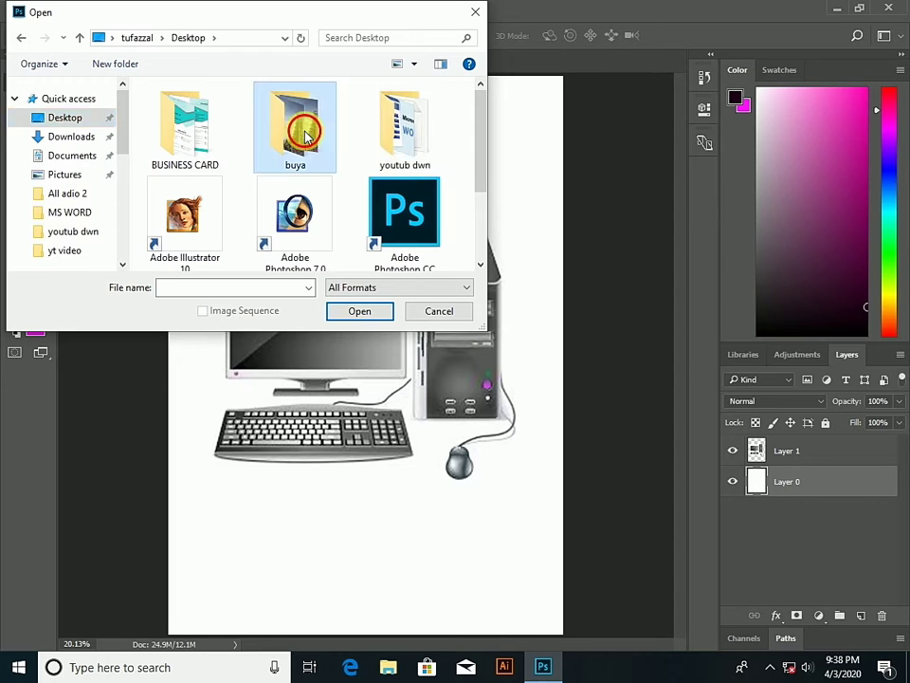
click(327, 125)
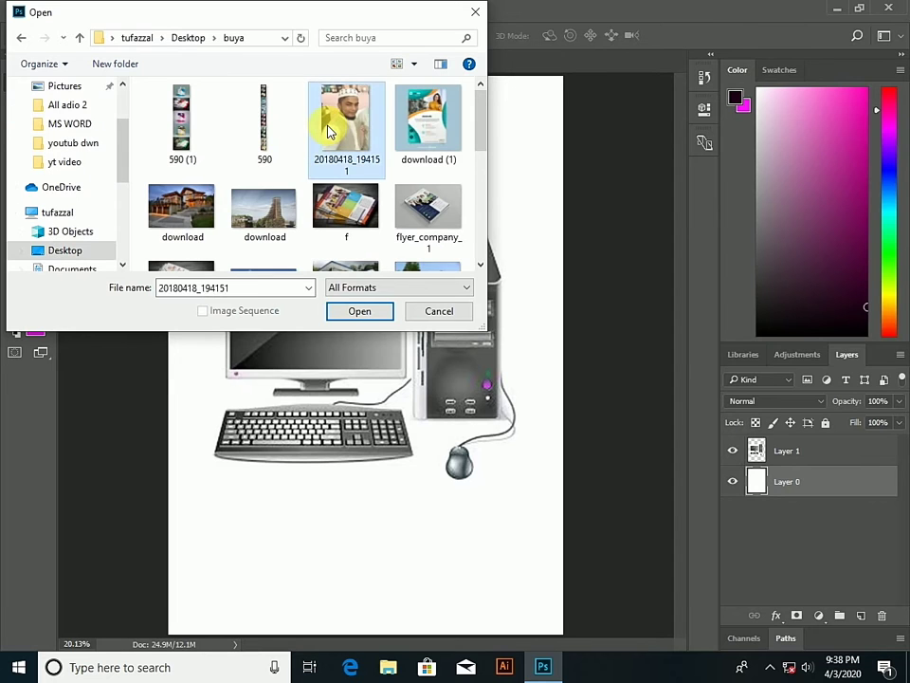
click(358, 310)
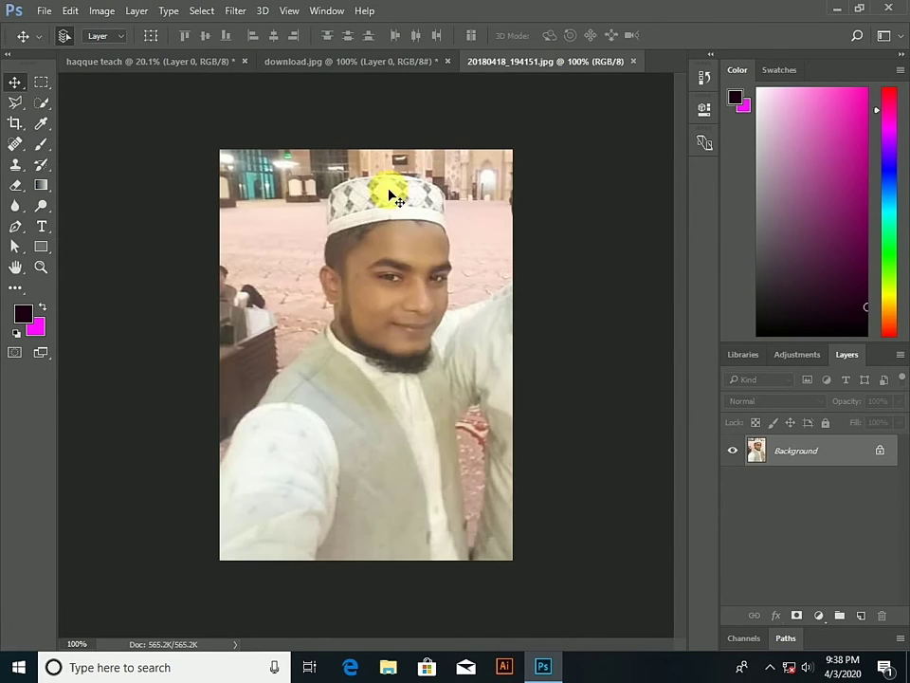
Unlock the photo's Background, copy it into 'haqque teach' as Layer 3, and place it near the top
click(880, 452)
mouse_move(400, 301)
mouse_down()
mouse_move(160, 73)
mouse_move(407, 393)
mouse_up()
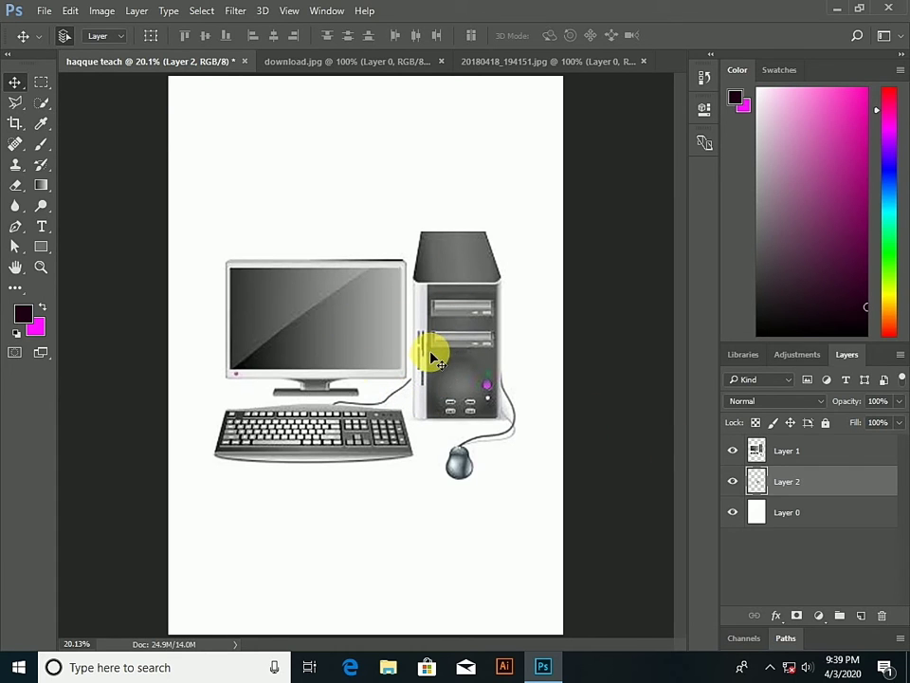
click(562, 60)
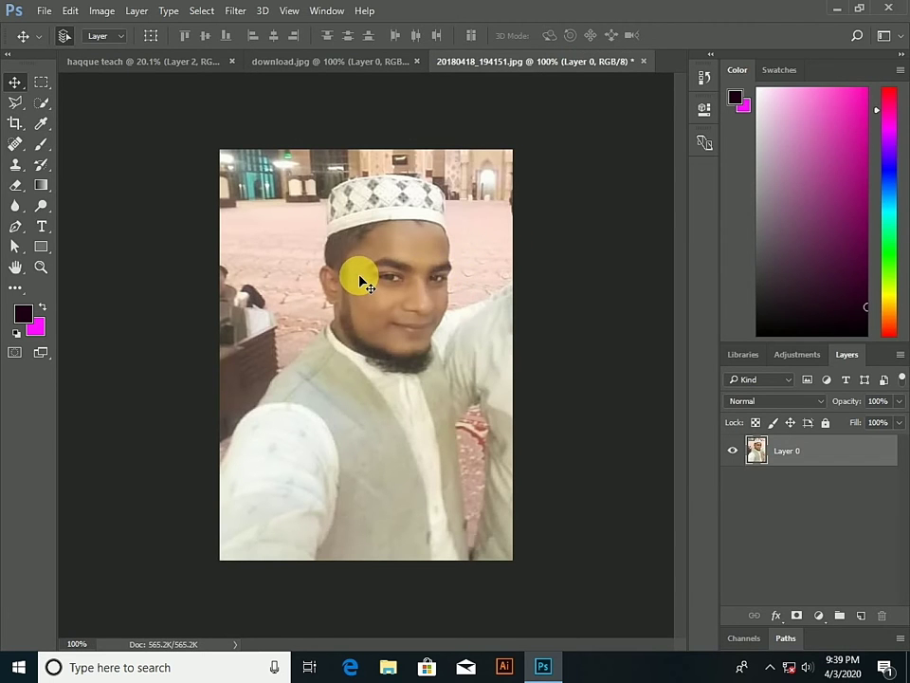
mouse_move(349, 266)
mouse_down()
mouse_move(178, 64)
mouse_move(346, 289)
mouse_move(342, 234)
mouse_up()
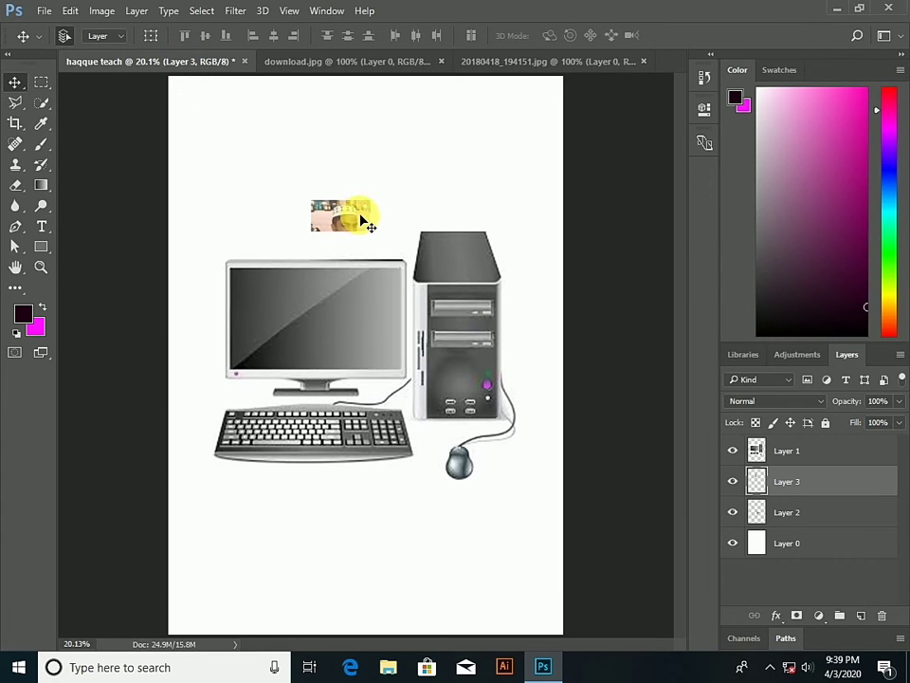
mouse_move(360, 226)
mouse_down()
mouse_move(370, 242)
mouse_move(400, 169)
mouse_up()
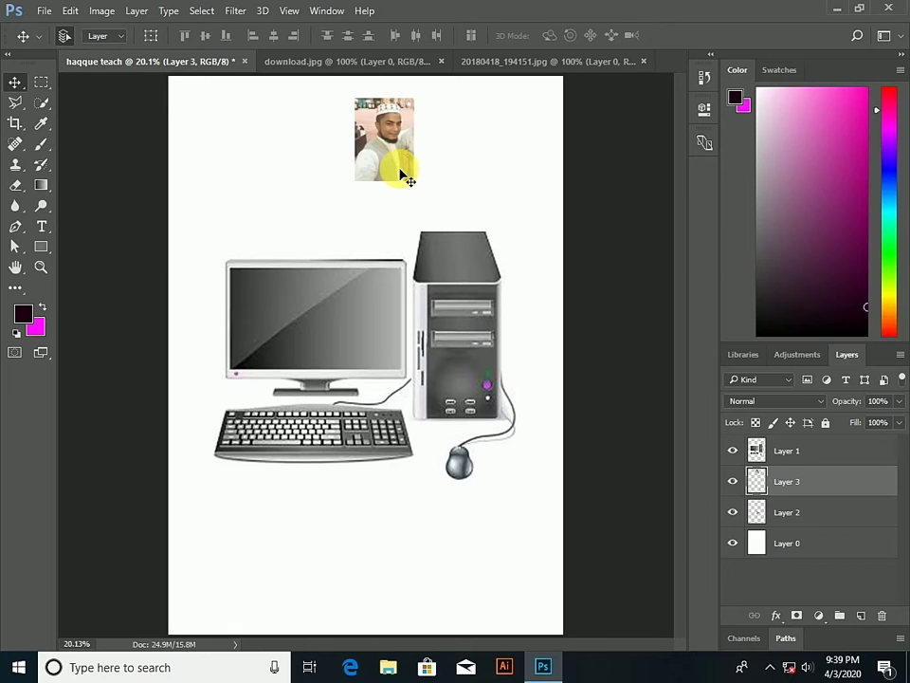
Free-transform the photo to about 286% by 338% and commit it
key(ctrl+t)
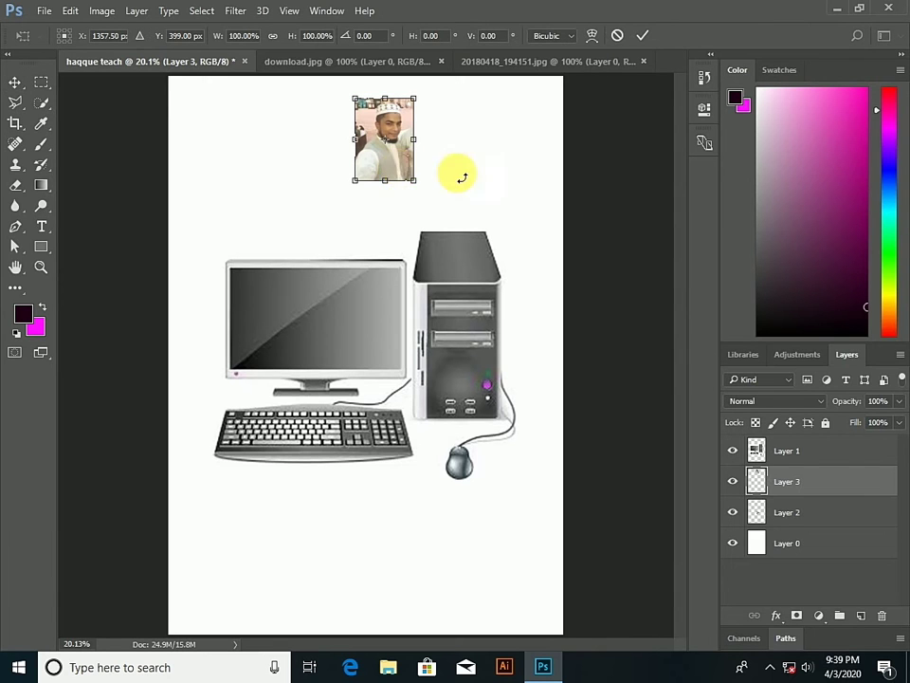
drag(419, 190, 528, 387)
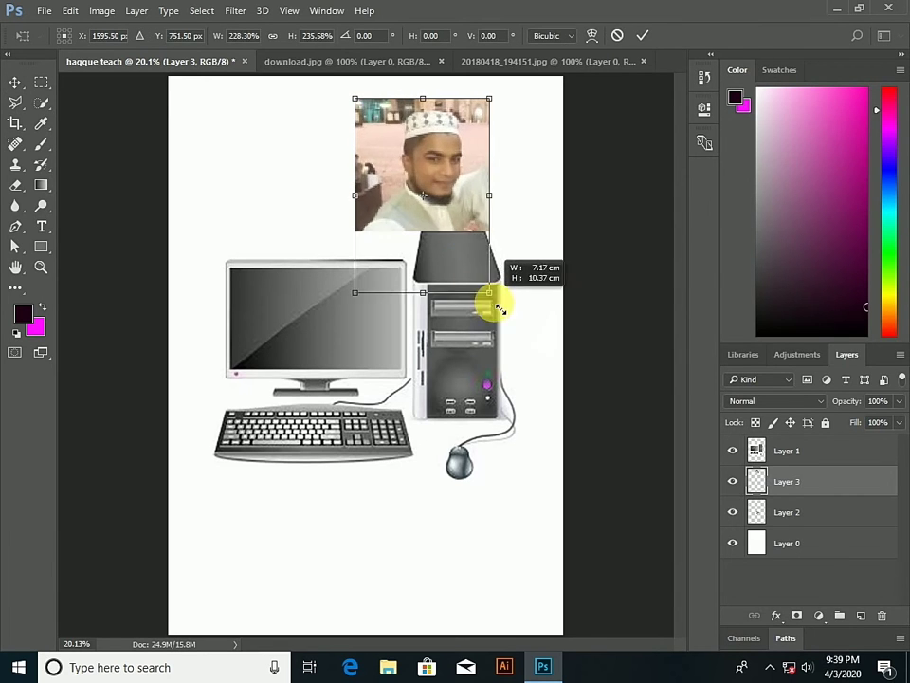
right_click(402, 191)
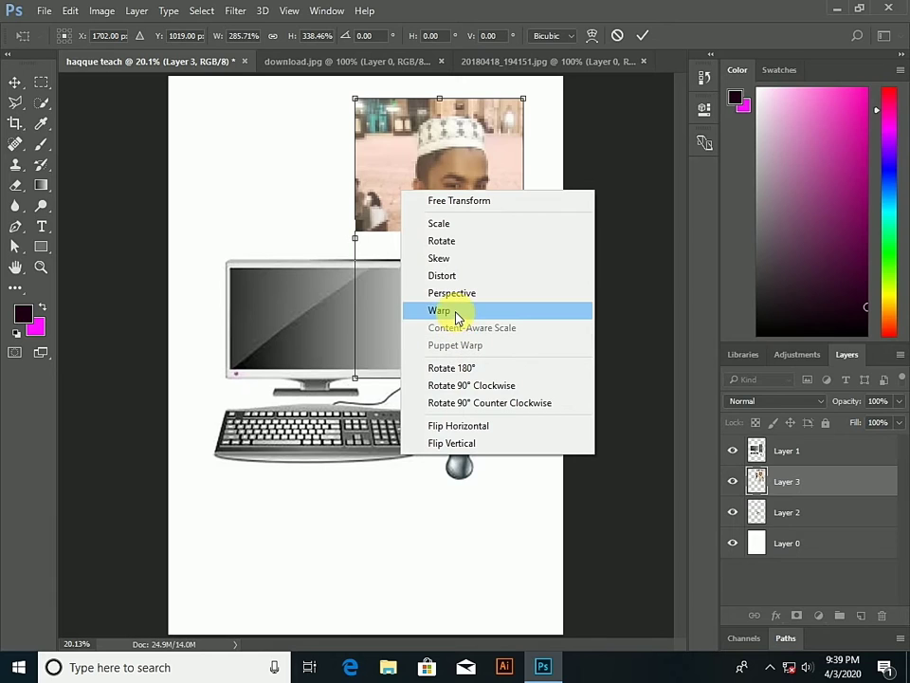
click(294, 179)
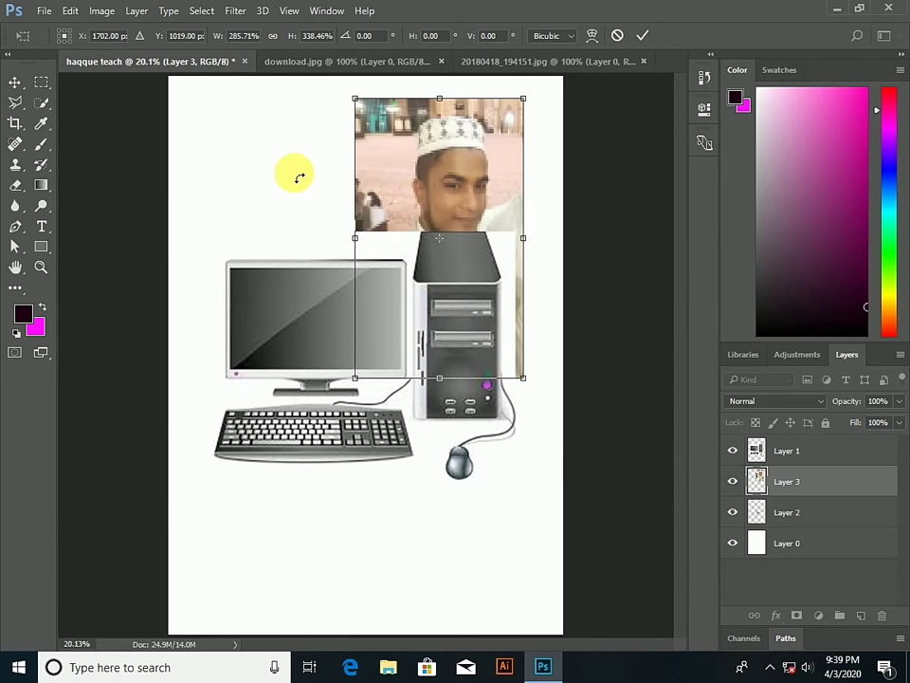
right_click(408, 159)
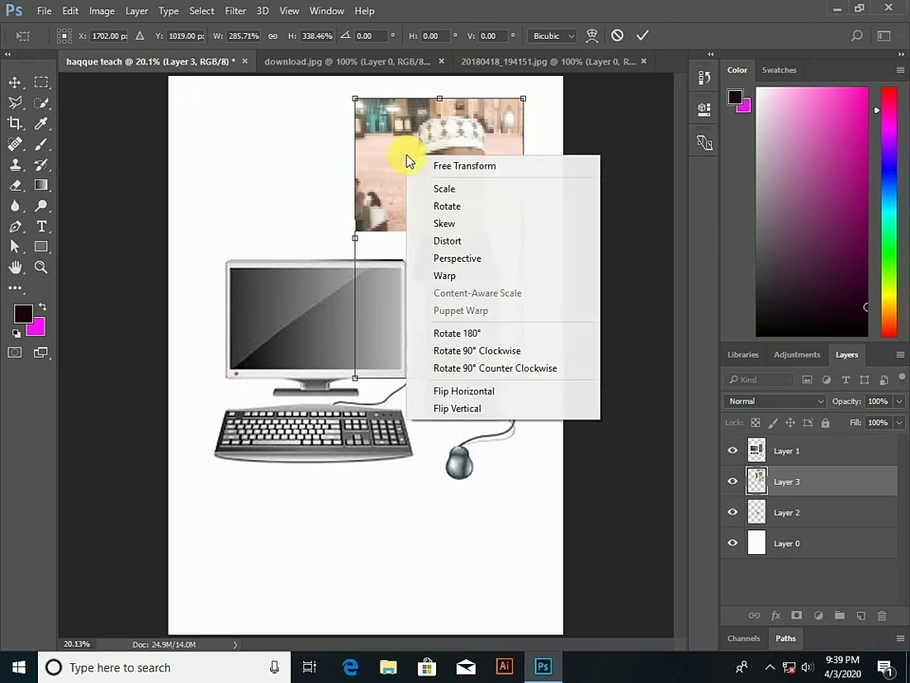
click(446, 237)
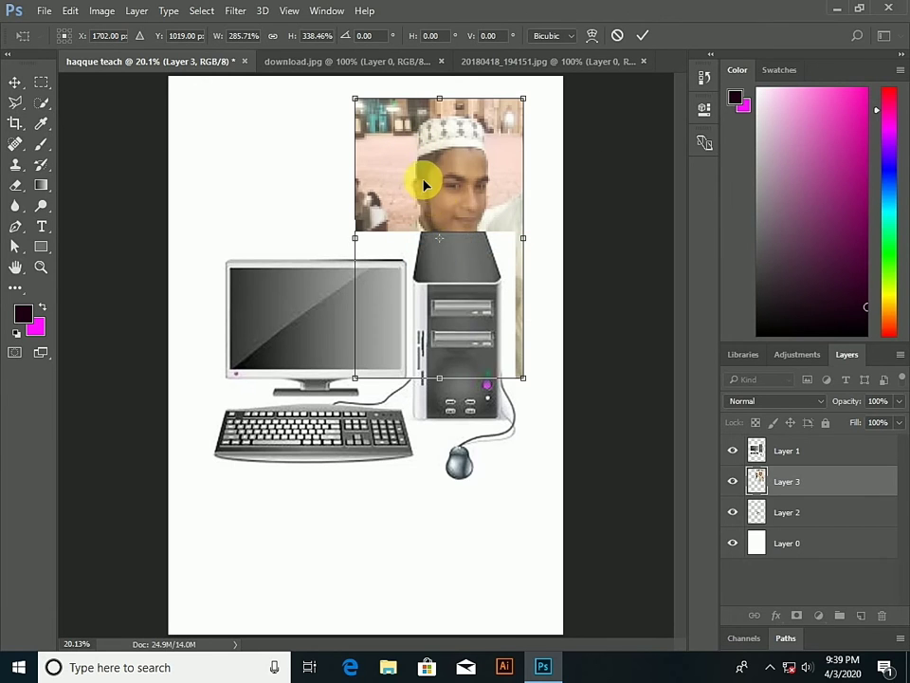
Move the enlarged photo up and left so it sits directly above the computer
mouse_move(422, 183)
mouse_down()
mouse_move(358, 441)
mouse_move(345, 175)
mouse_up()
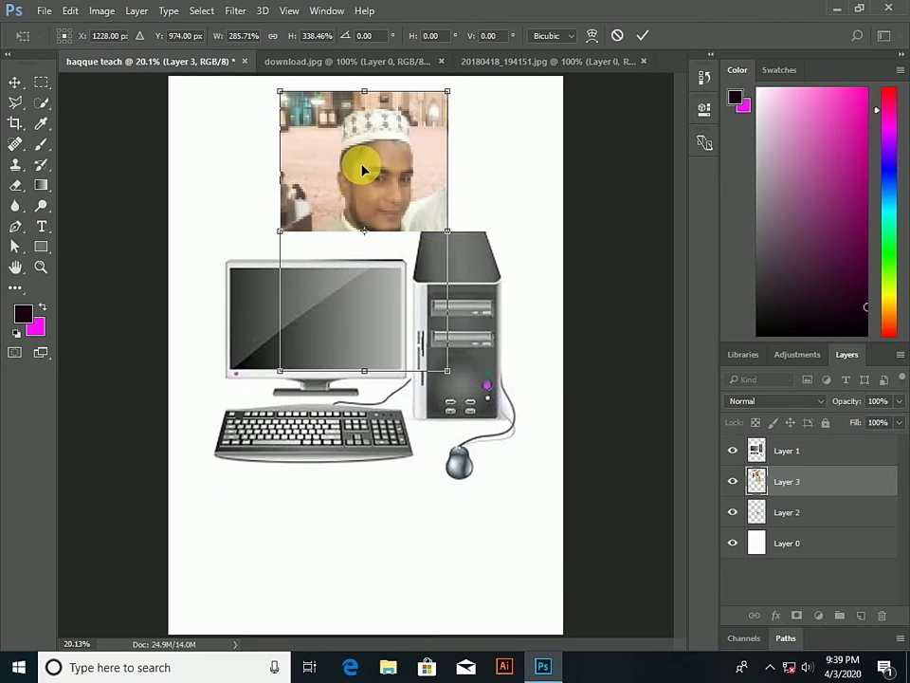
mouse_move(345, 169)
mouse_down()
mouse_move(345, 154)
mouse_move(362, 194)
mouse_up()
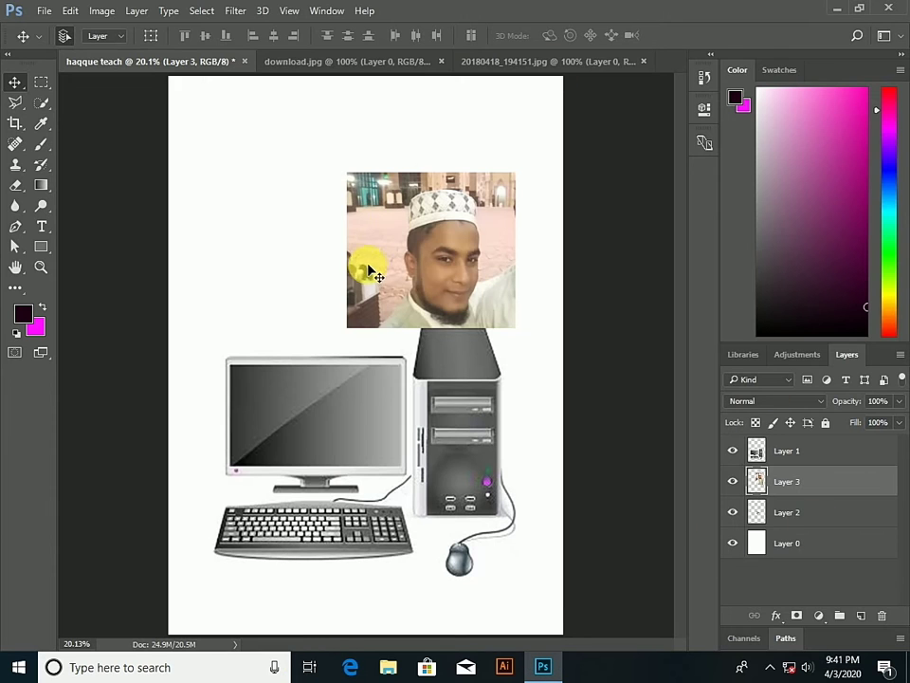
mouse_move(410, 235)
mouse_down()
mouse_move(326, 251)
mouse_move(322, 298)
mouse_move(311, 197)
mouse_move(353, 187)
mouse_move(344, 163)
mouse_up()
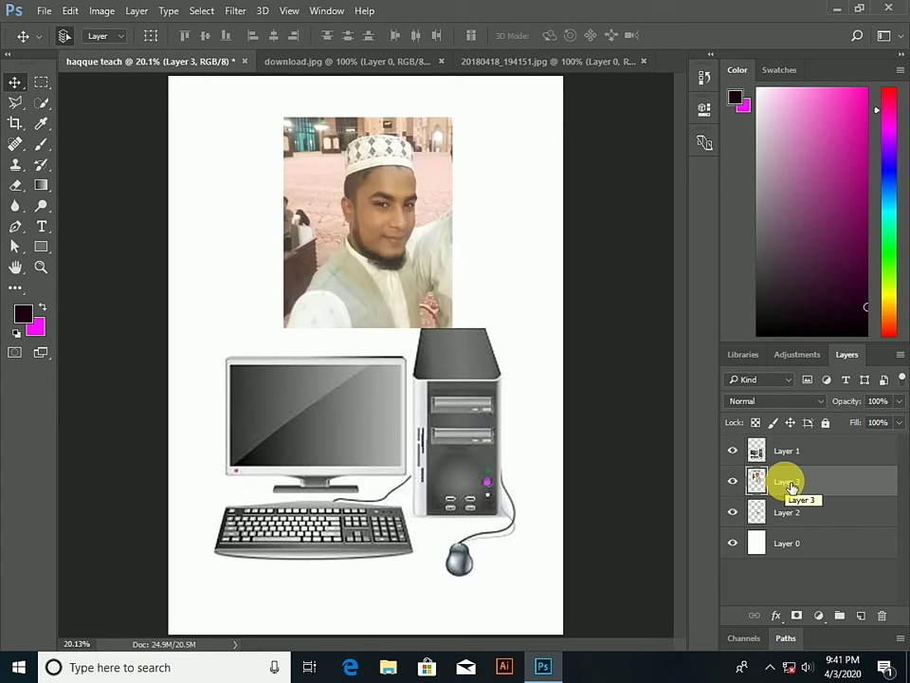
Raise Layer 3 above Layer 1 and move the photo flush into the page's top-left corner
drag(790, 485, 786, 454)
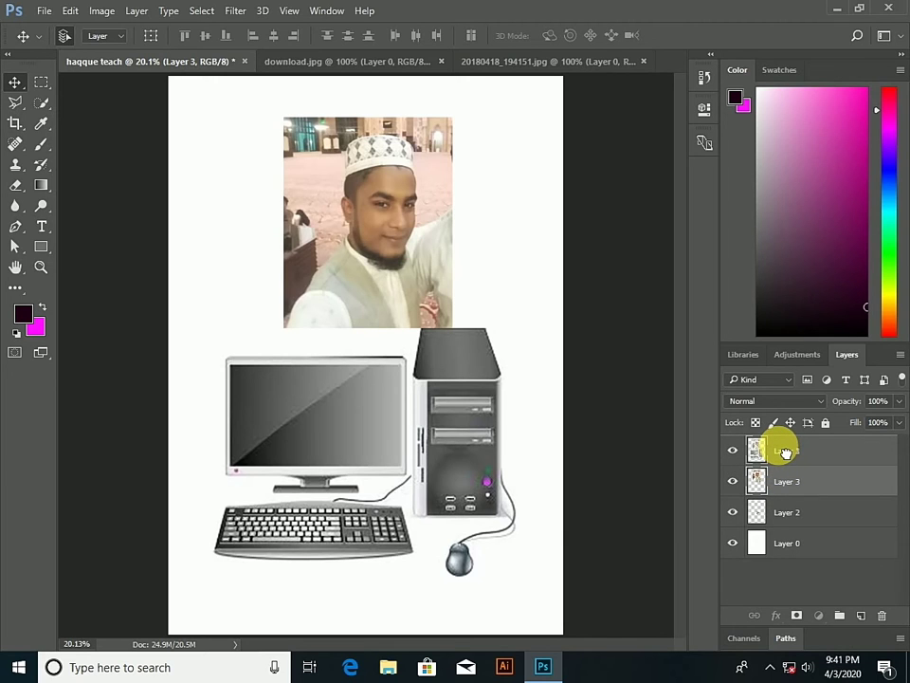
drag(786, 452, 783, 449)
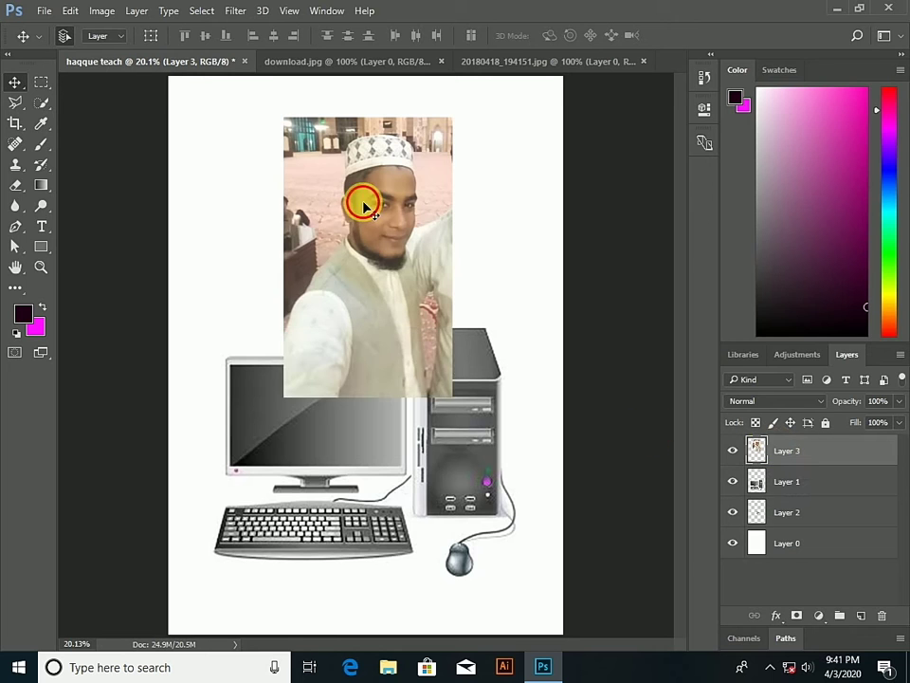
drag(363, 205, 256, 171)
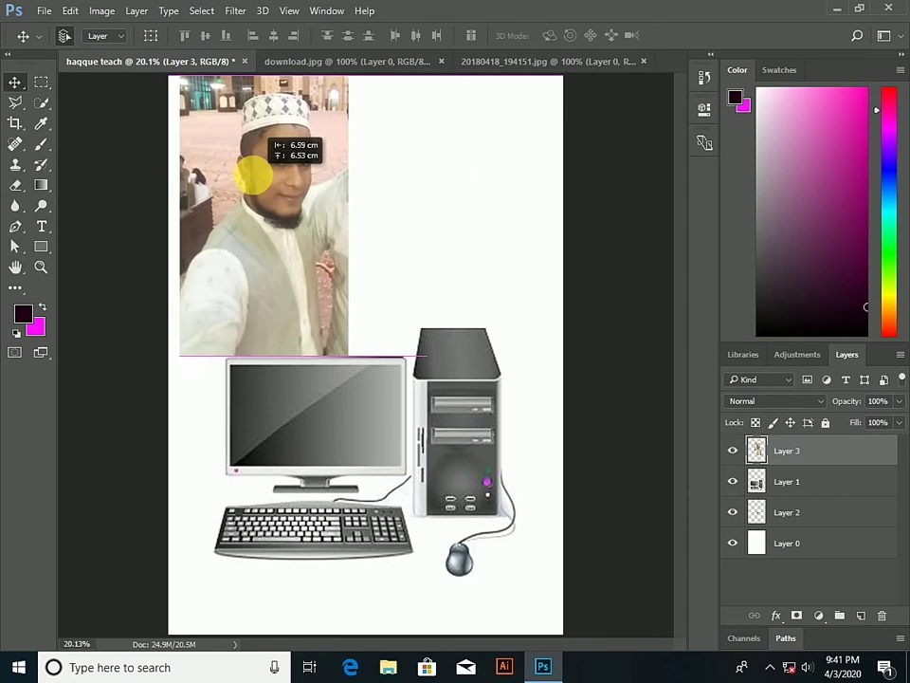
drag(254, 173, 243, 174)
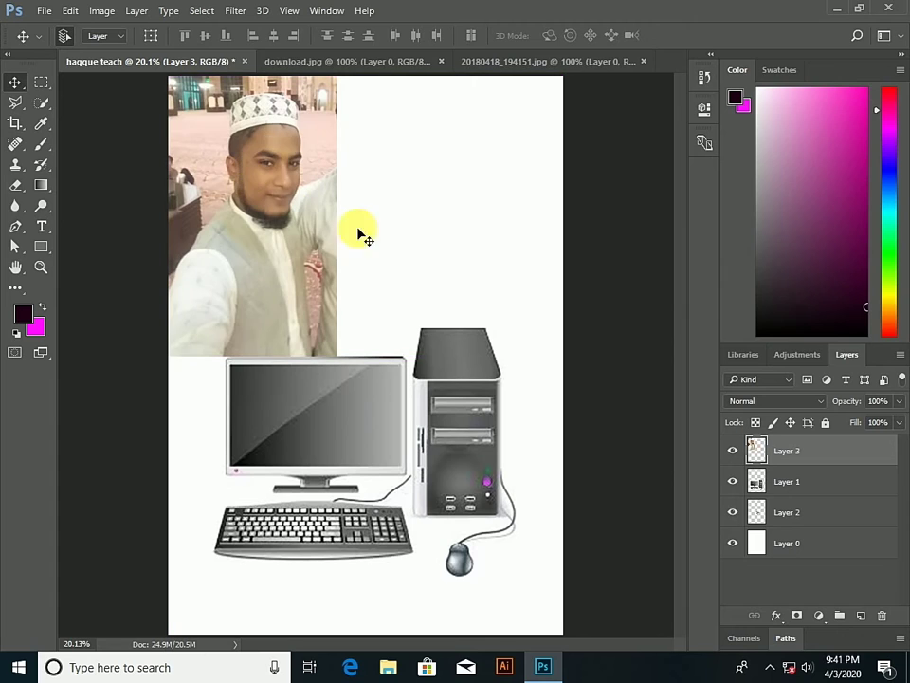
click(42, 81)
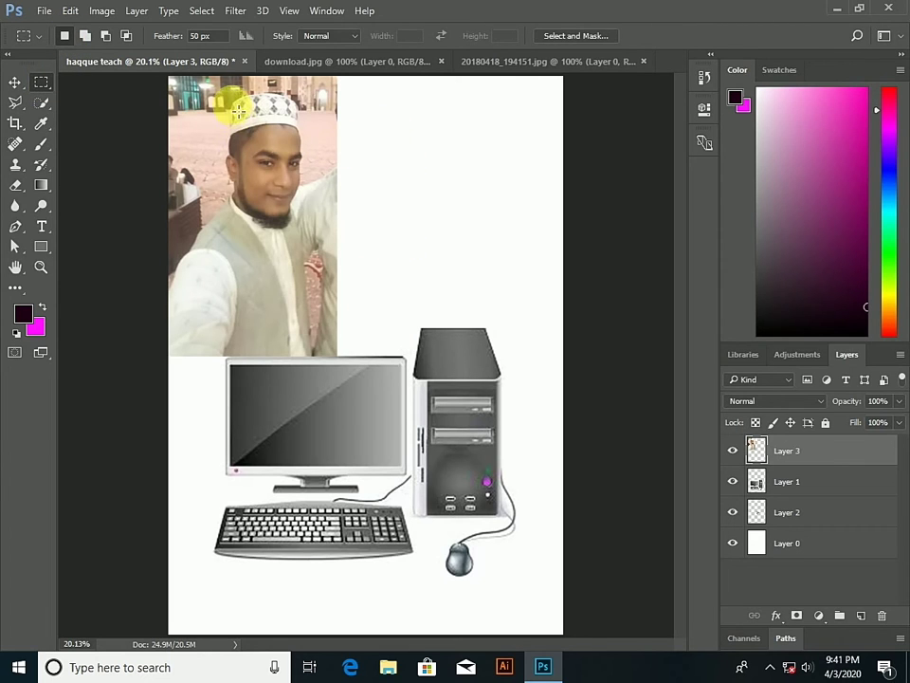
Add feathered rectangular selections around the portrait's face and beside the photo's lower right edge
drag(206, 97, 361, 271)
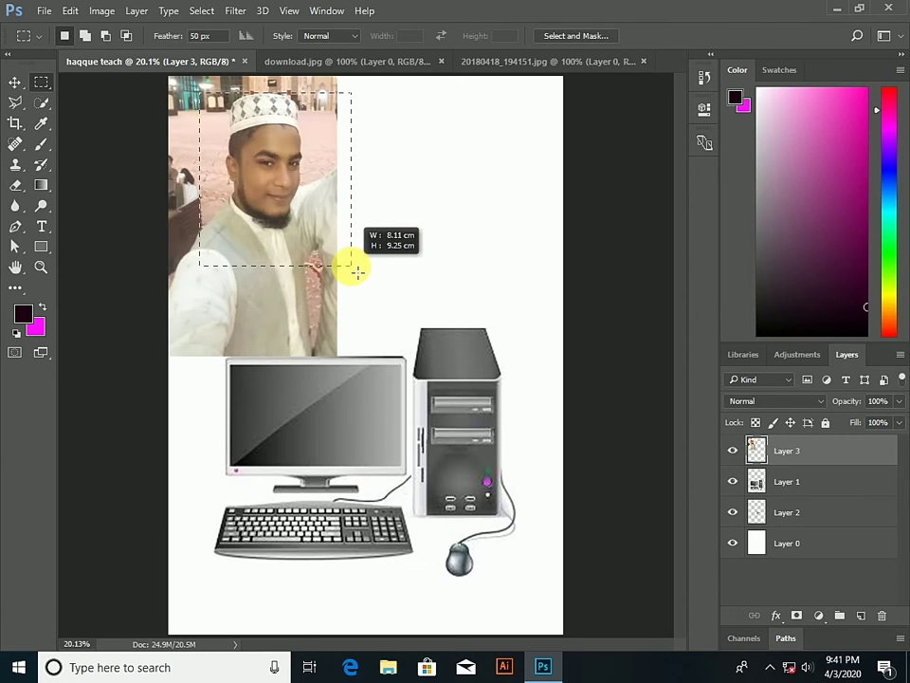
drag(361, 271, 330, 266)
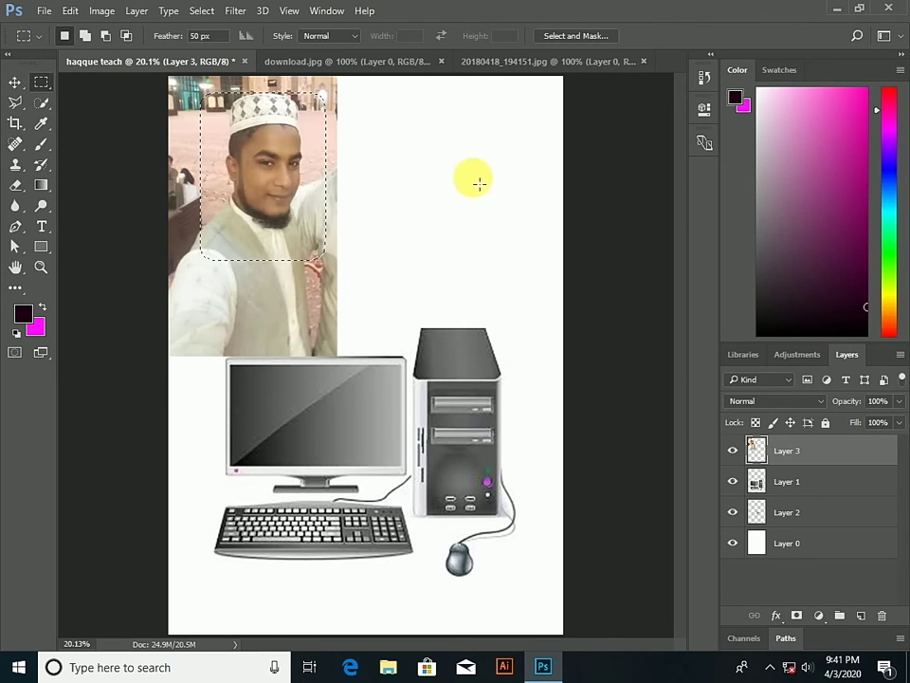
drag(389, 110, 506, 251)
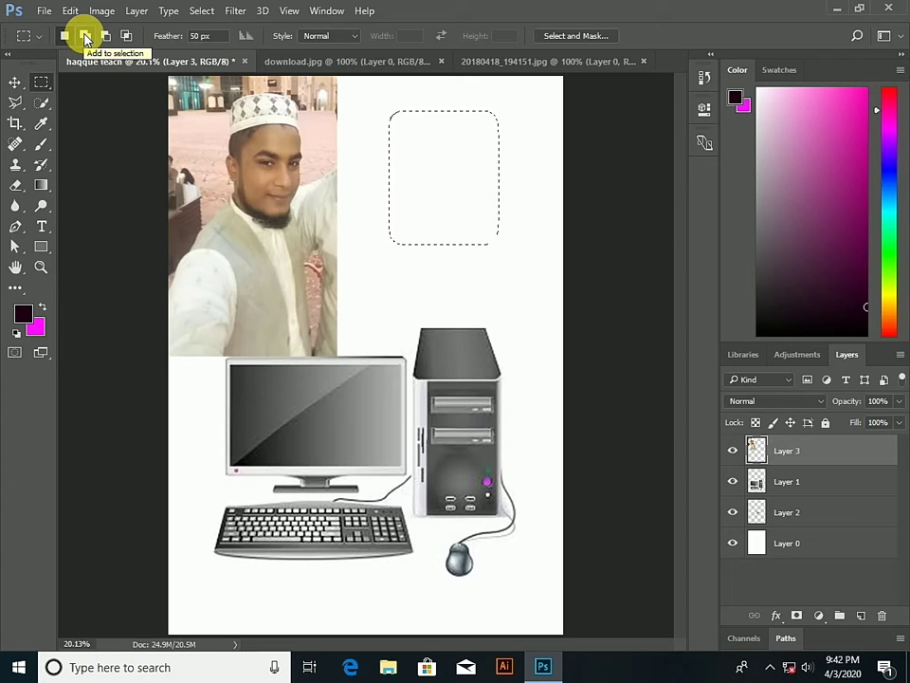
click(84, 38)
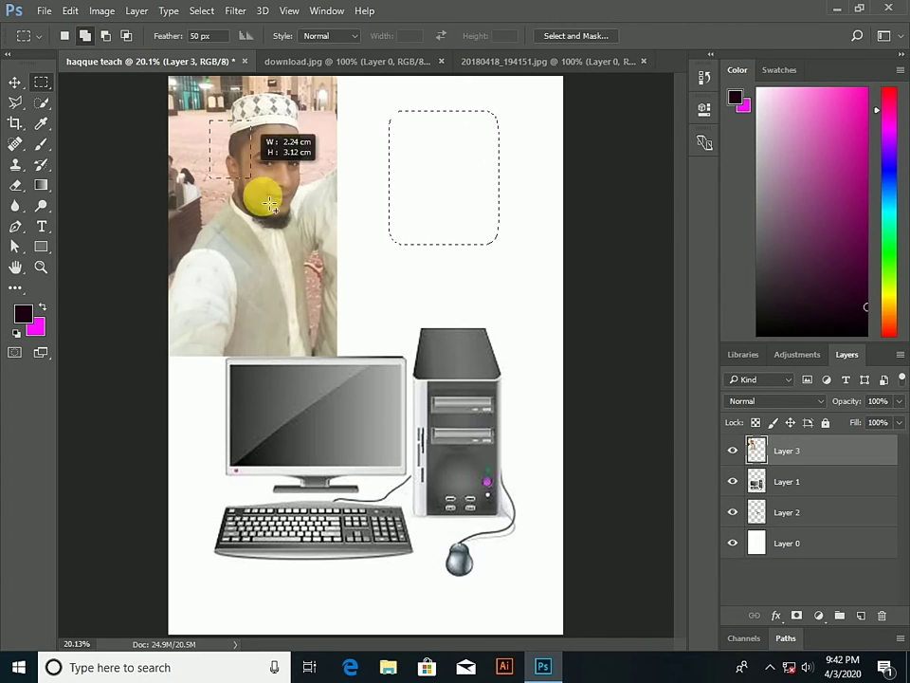
drag(207, 115, 292, 229)
drag(334, 295, 379, 347)
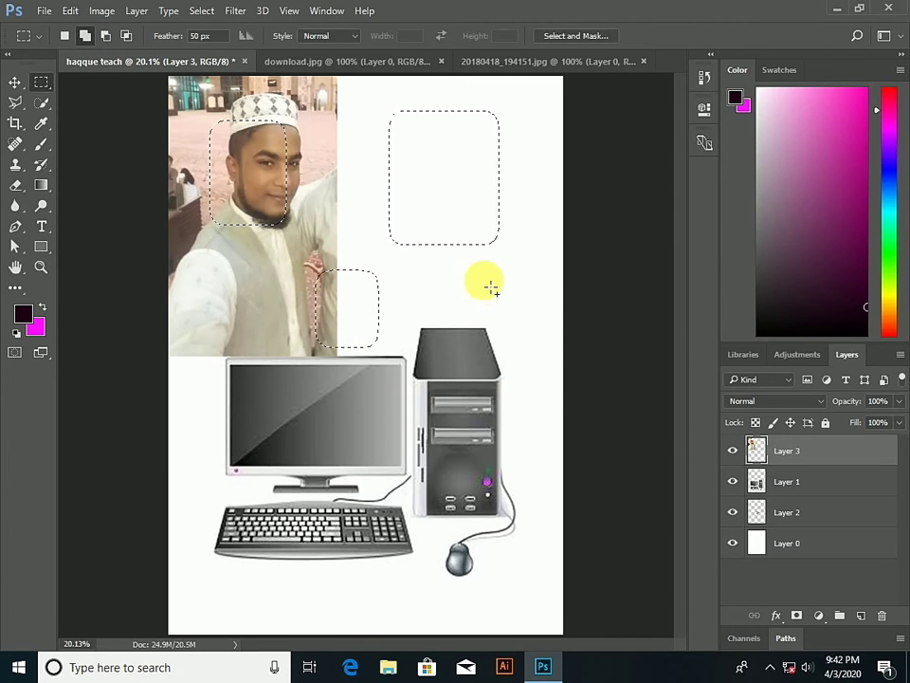
drag(483, 284, 549, 390)
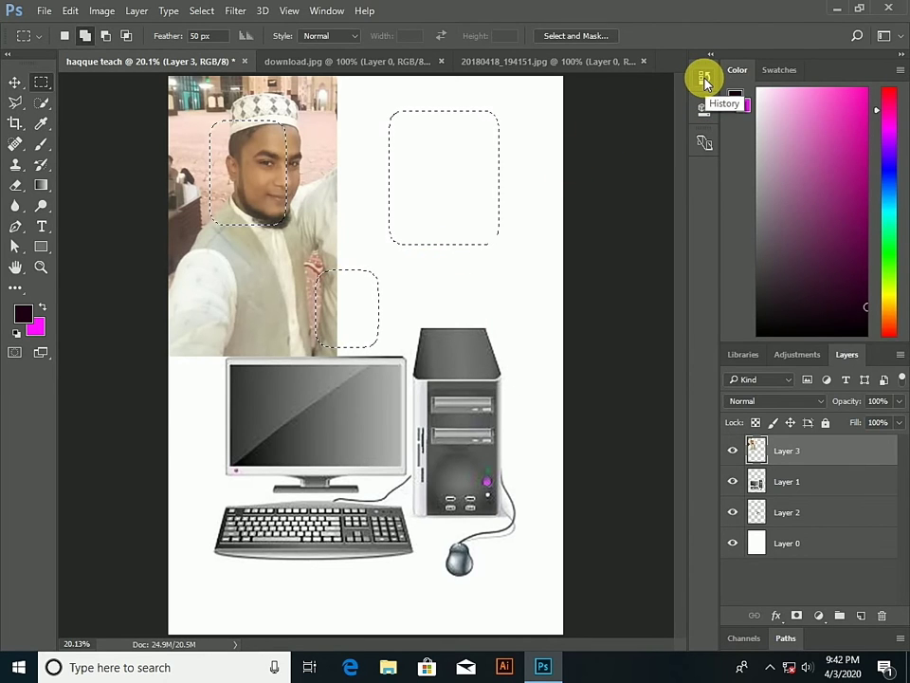
Open the History panel and scroll back through states like Move, Free Transform and Drag Layer
click(705, 81)
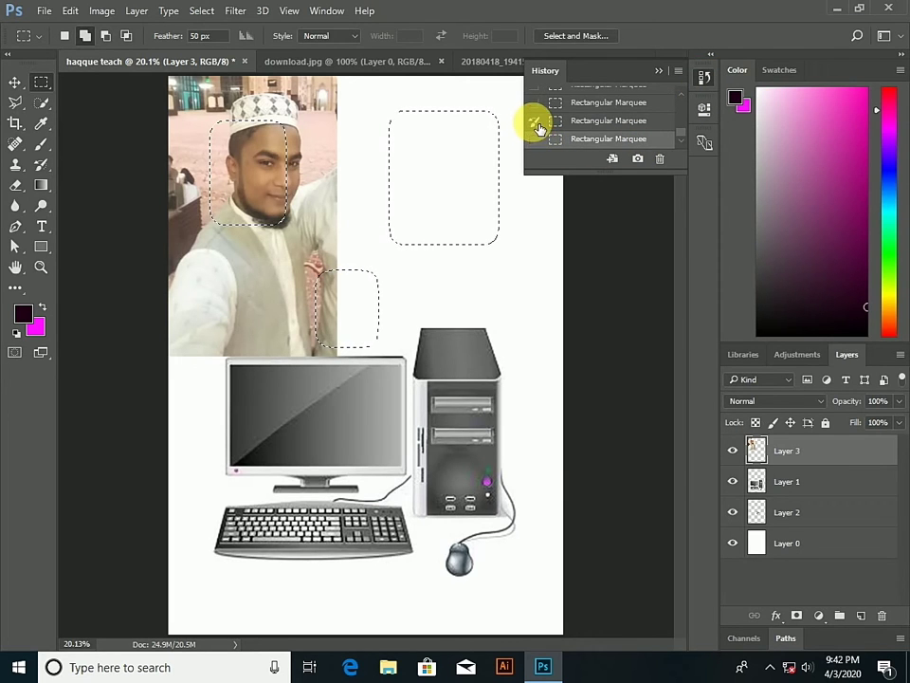
scroll(540, 104, up, 1)
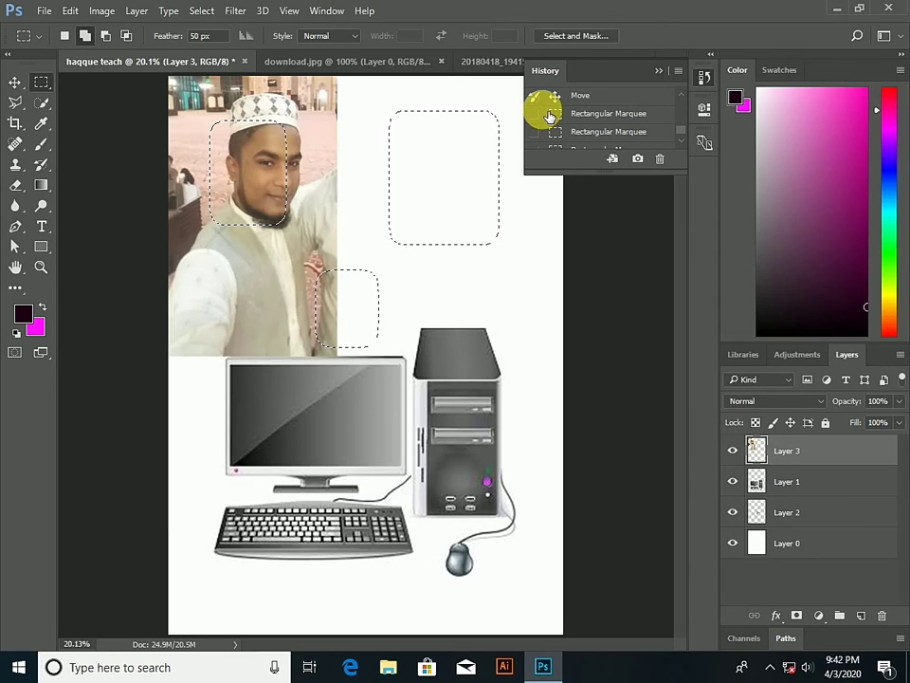
scroll(548, 115, up, 1)
scroll(544, 113, up, 1)
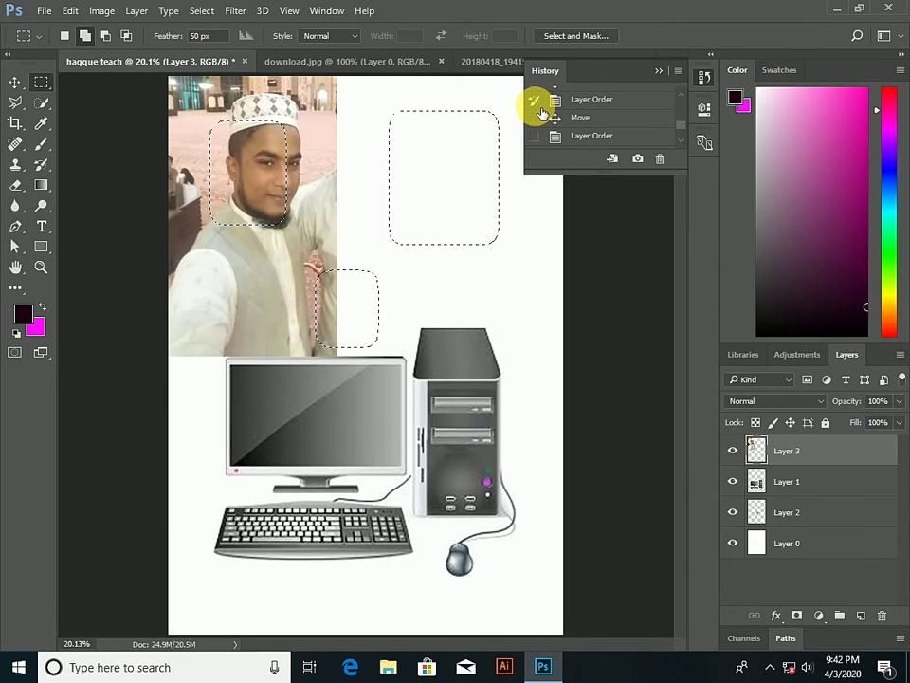
scroll(545, 119, up, 1)
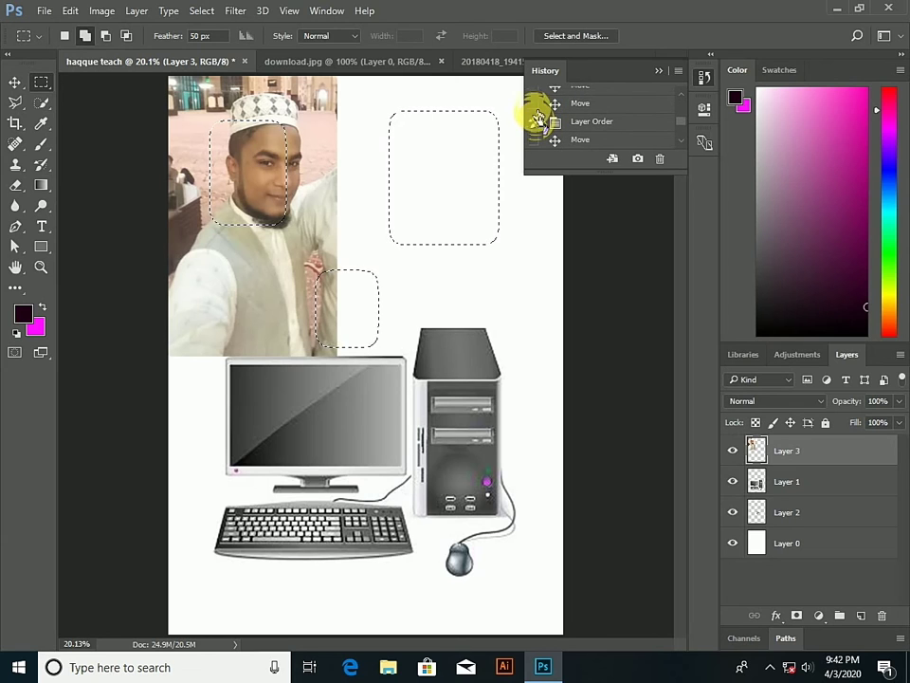
scroll(554, 121, up, 1)
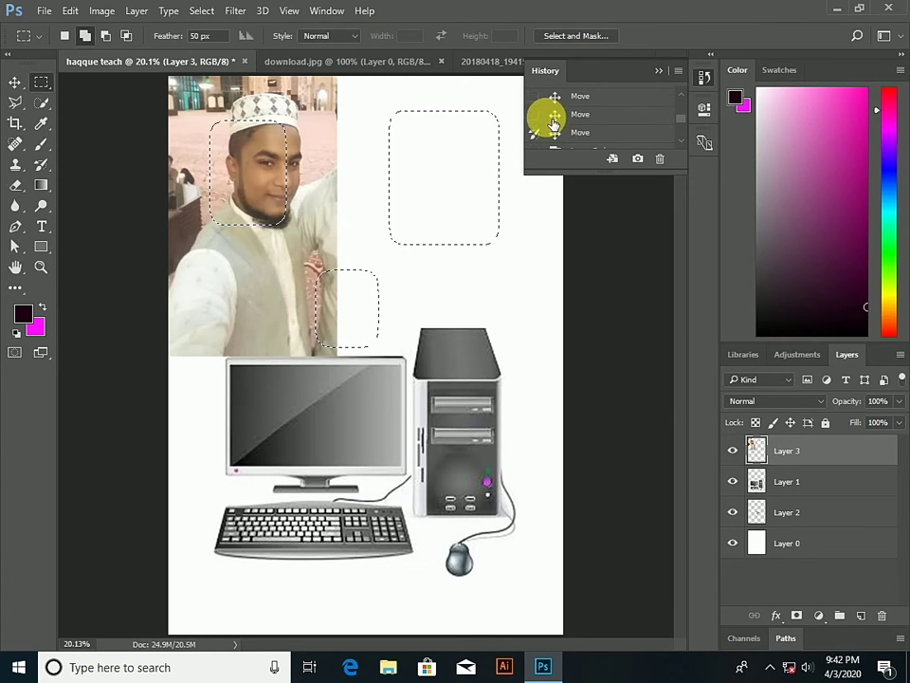
scroll(549, 124, up, 1)
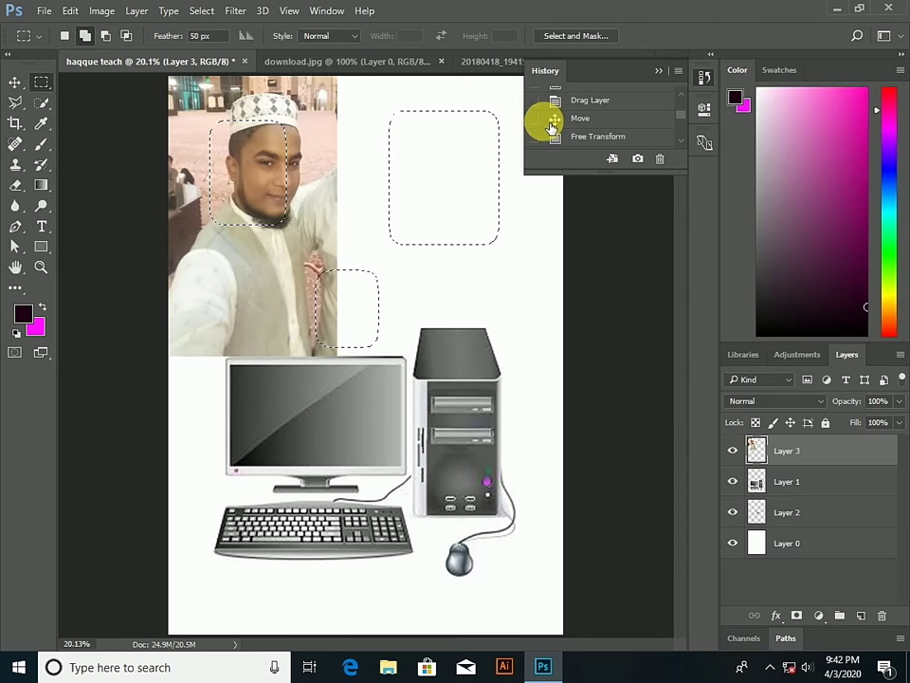
scroll(538, 111, up, 1)
scroll(545, 124, up, 1)
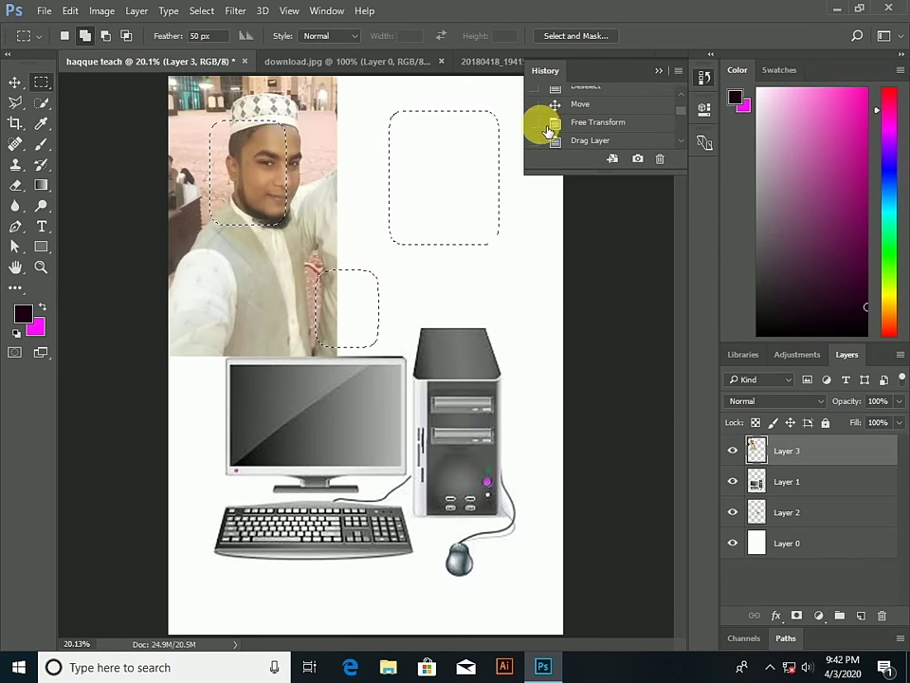
scroll(540, 112, up, 1)
scroll(542, 118, up, 1)
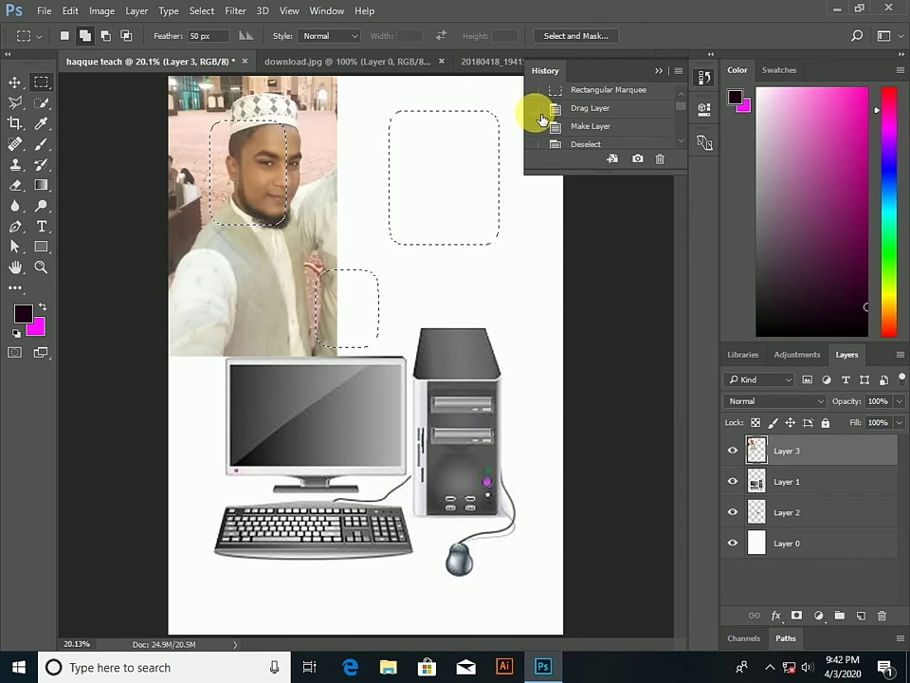
scroll(540, 118, down, 2)
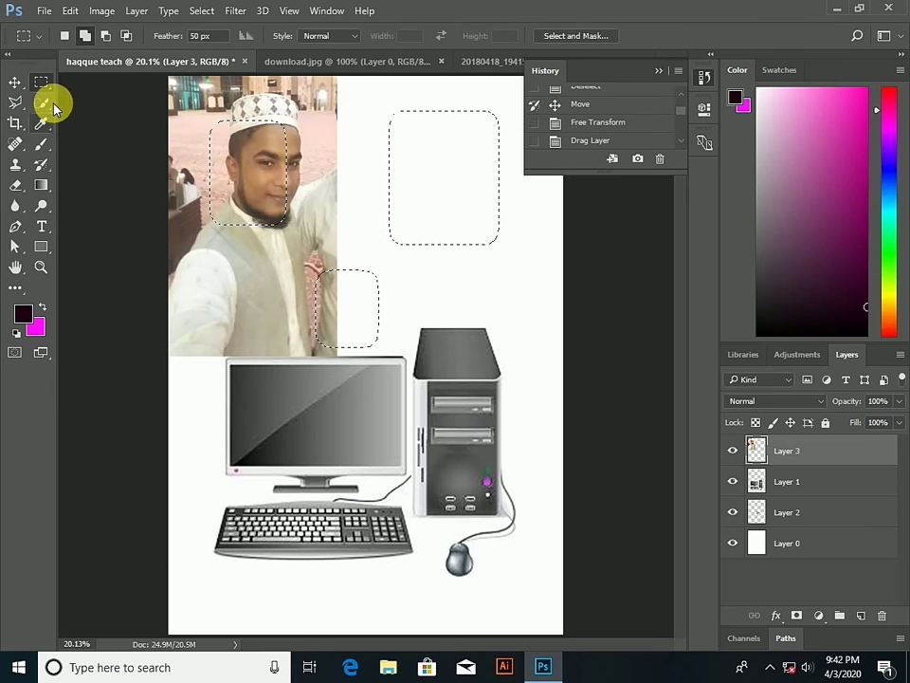
Deselect everything and collapse the History panel
click(201, 10)
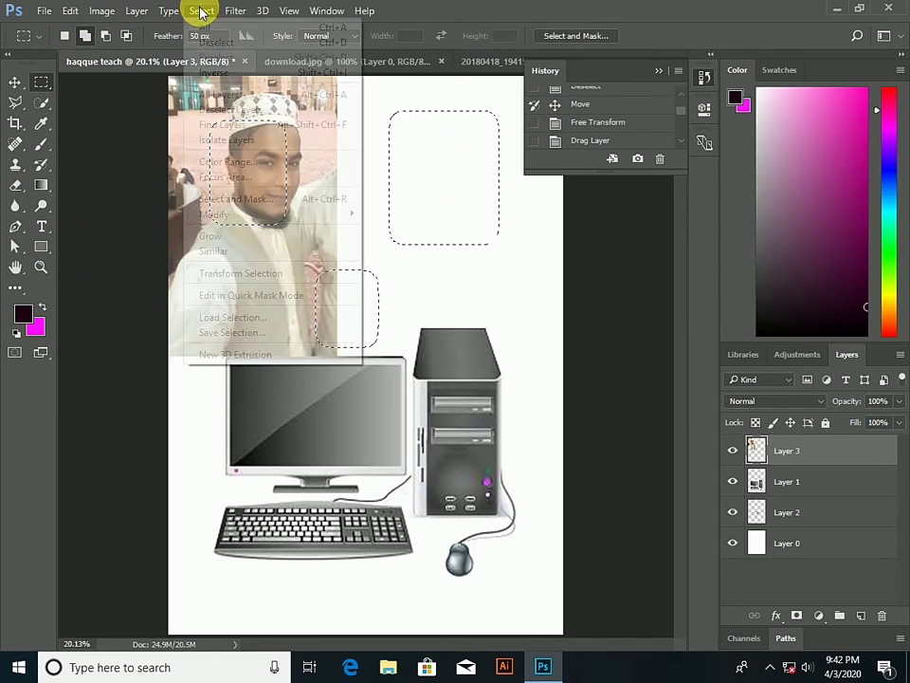
click(220, 47)
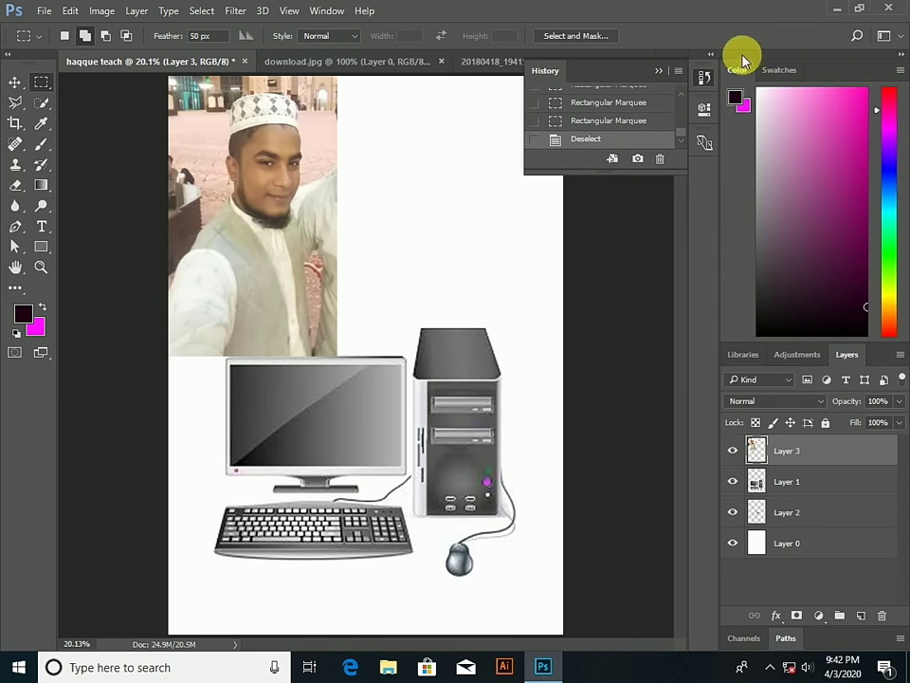
click(660, 73)
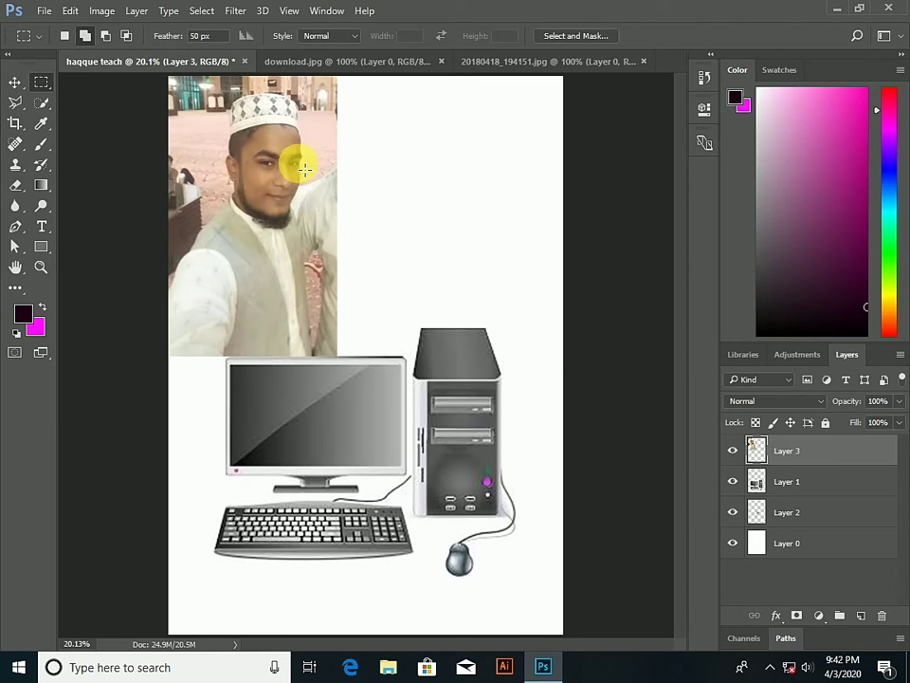
Build one combined selection right of the photo from four overlapping marquee rectangles
click(84, 38)
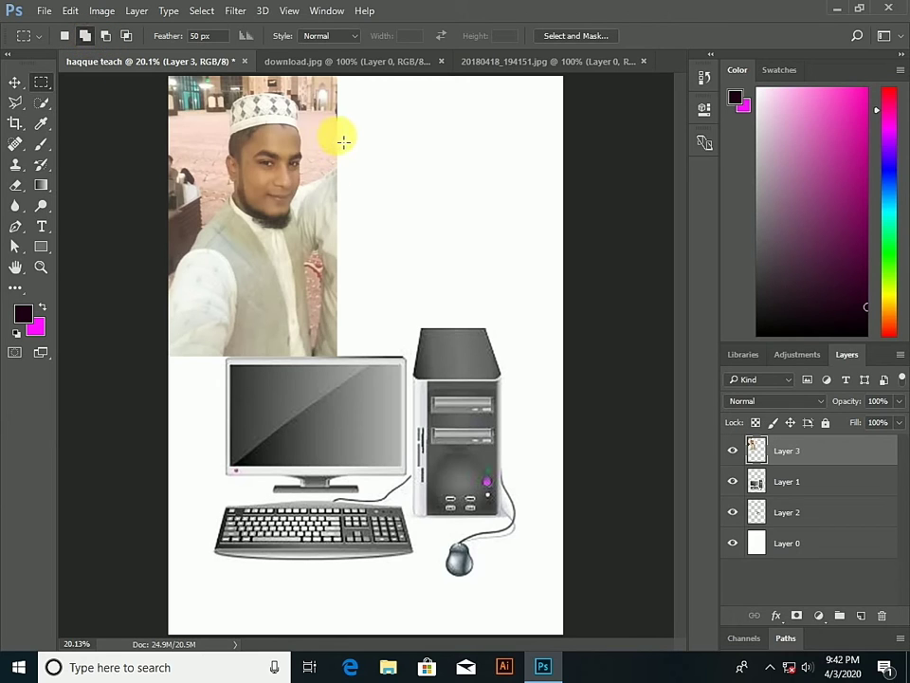
drag(354, 138, 493, 258)
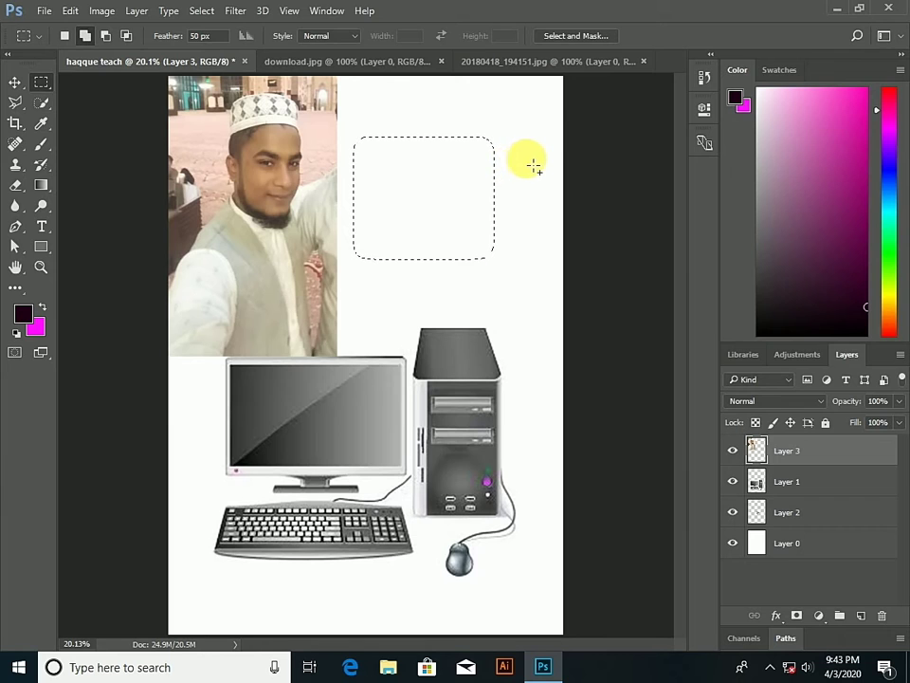
drag(533, 157, 495, 196)
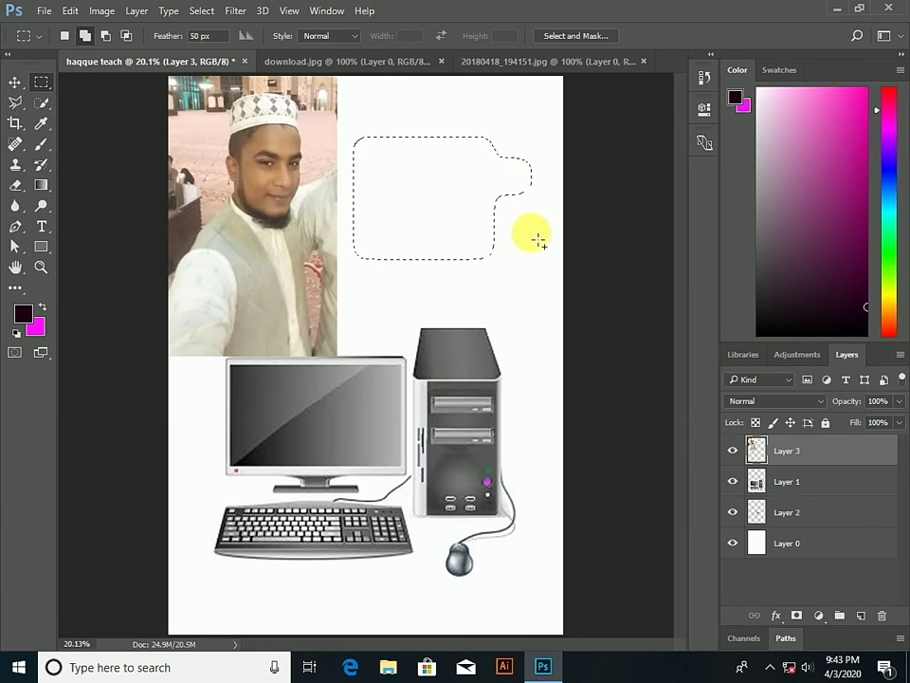
drag(538, 229, 495, 258)
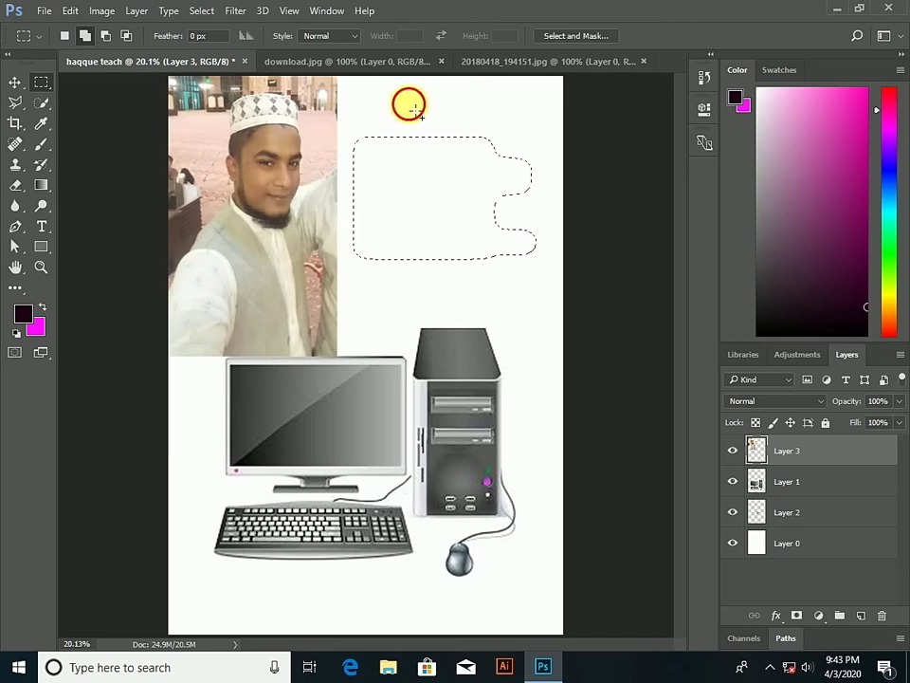
drag(409, 106, 464, 147)
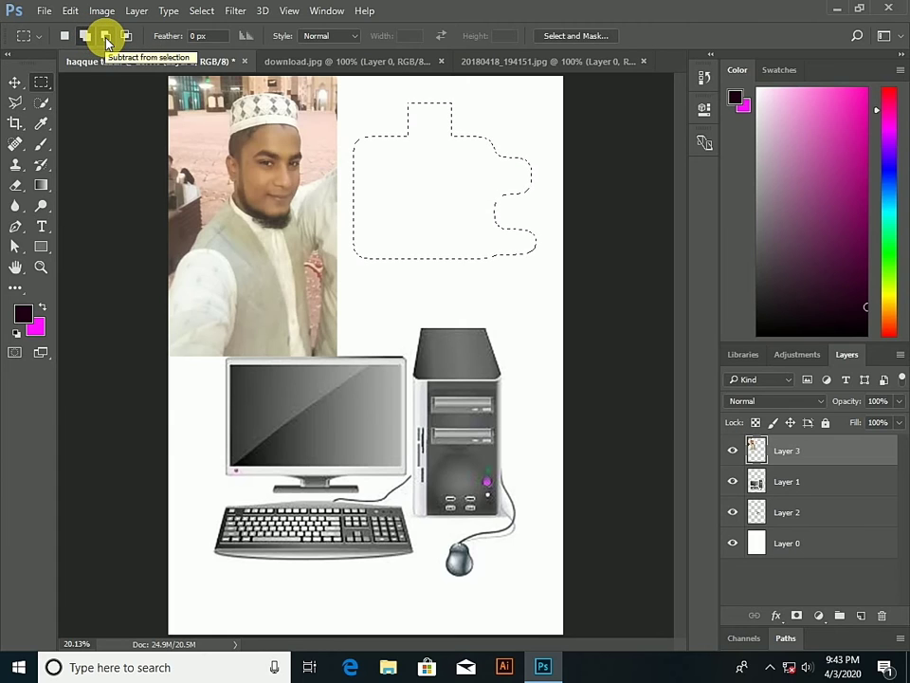
Clear the old selection and select a new rectangle right of the photo
click(106, 38)
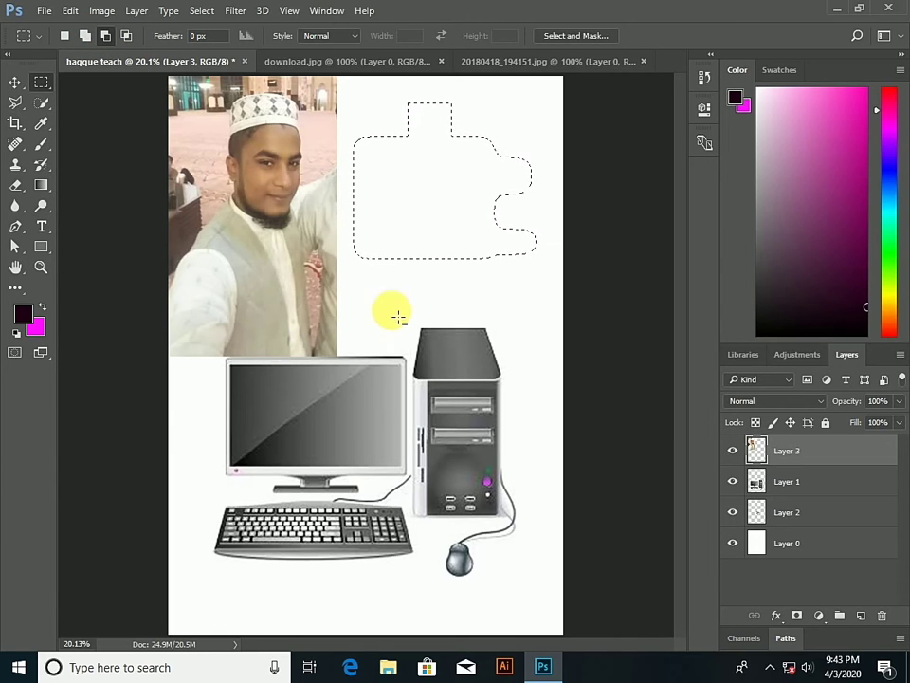
click(201, 11)
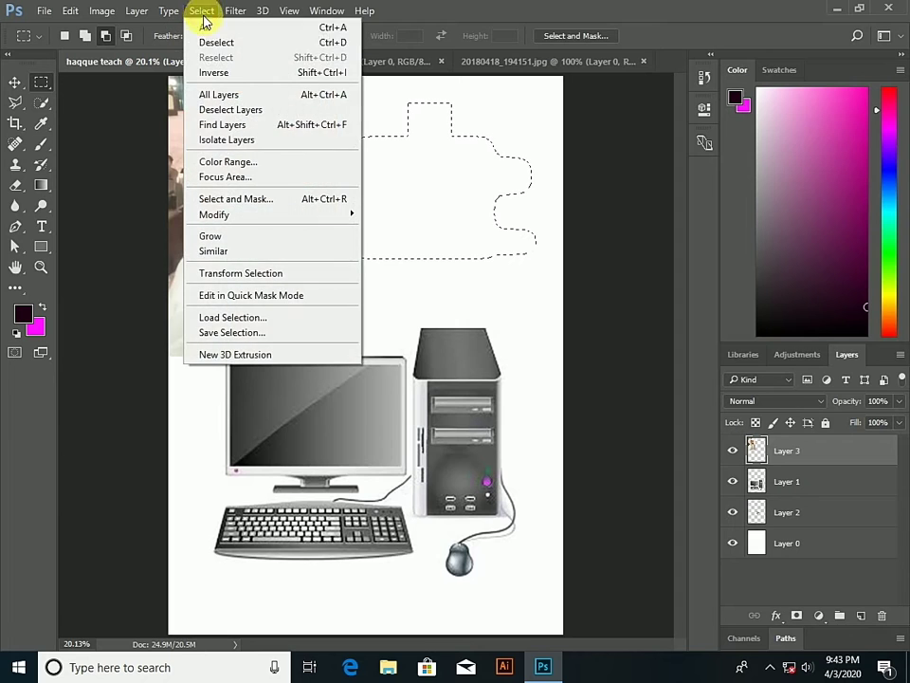
click(216, 42)
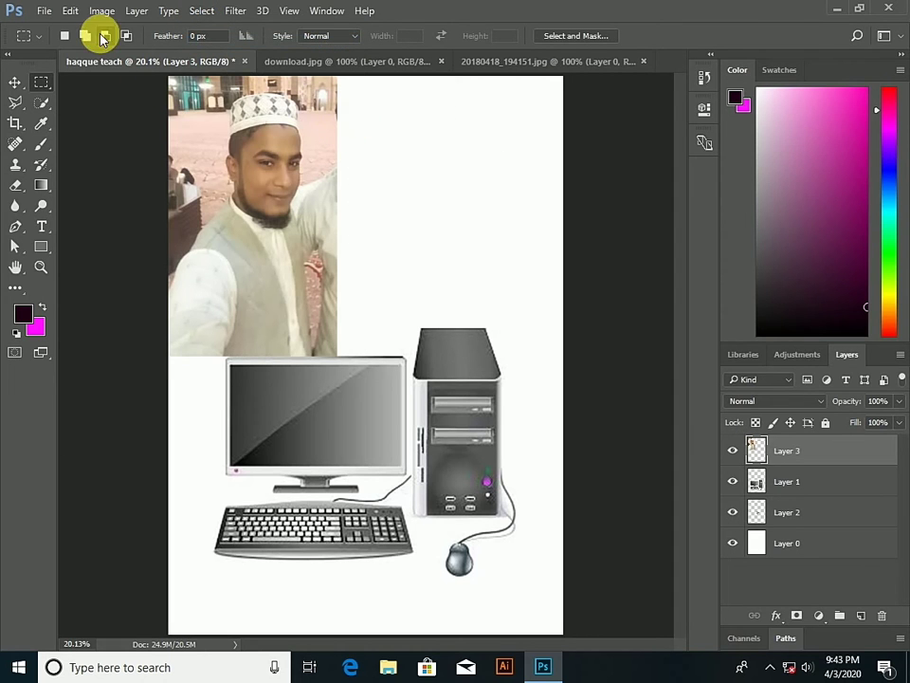
drag(370, 137, 492, 242)
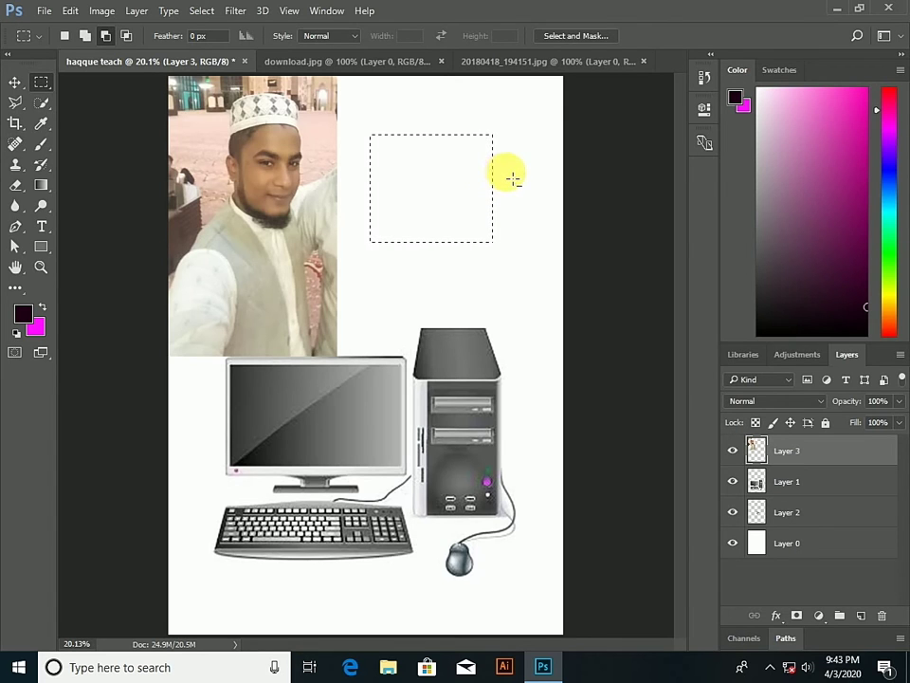
Cut rectangular notches from the selection's right, top, left and bottom edges
drag(511, 172, 472, 183)
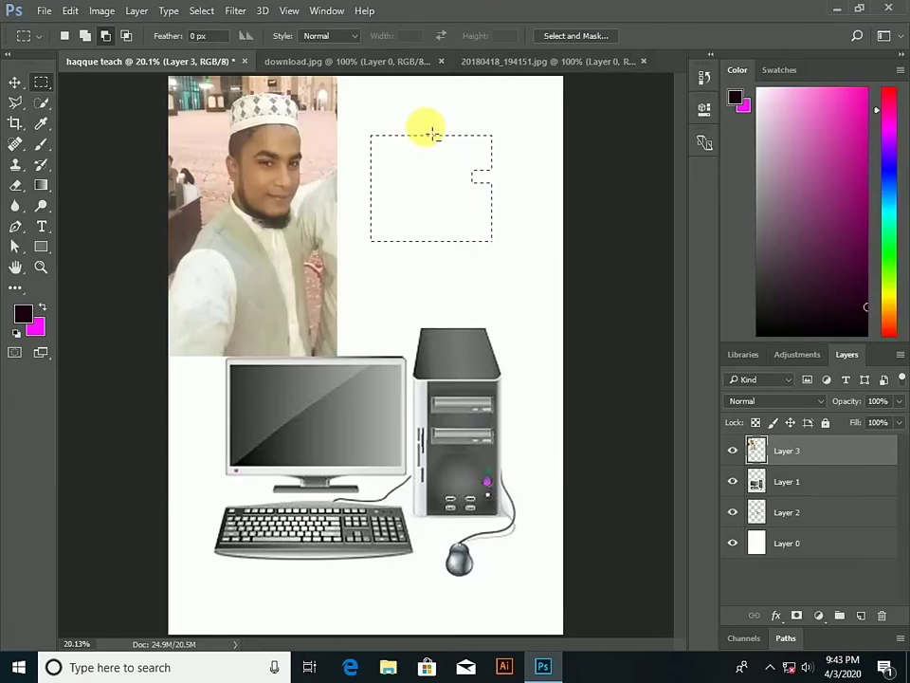
drag(385, 106, 458, 181)
drag(355, 196, 430, 217)
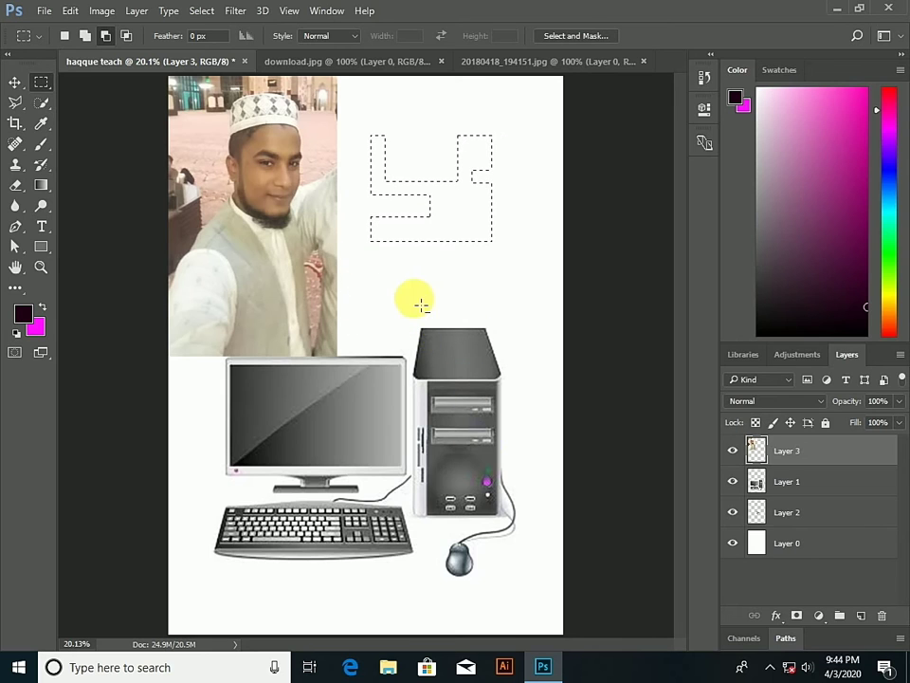
drag(372, 270, 509, 379)
drag(378, 284, 421, 315)
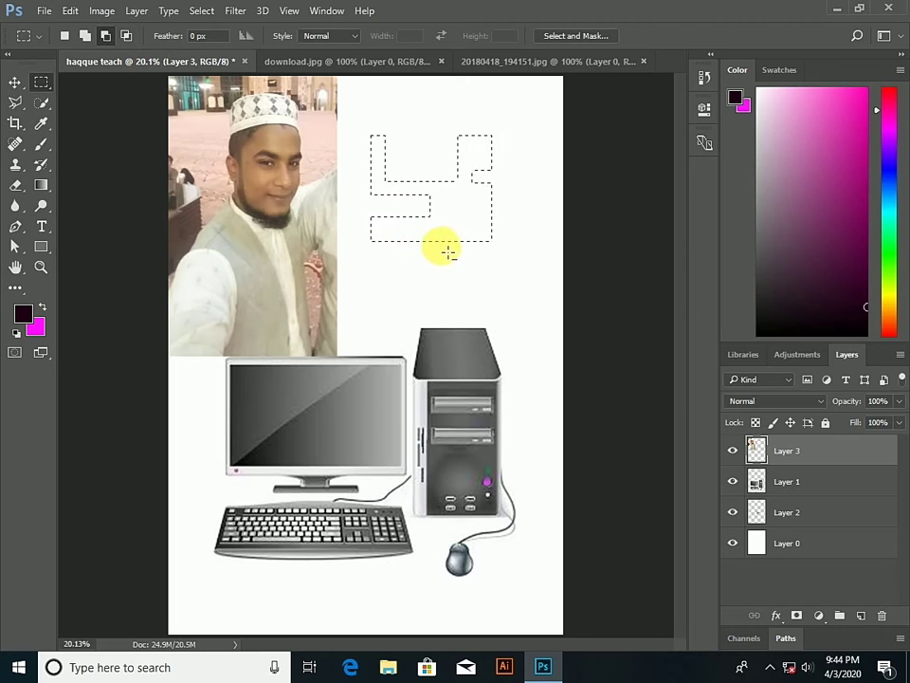
drag(448, 259, 439, 222)
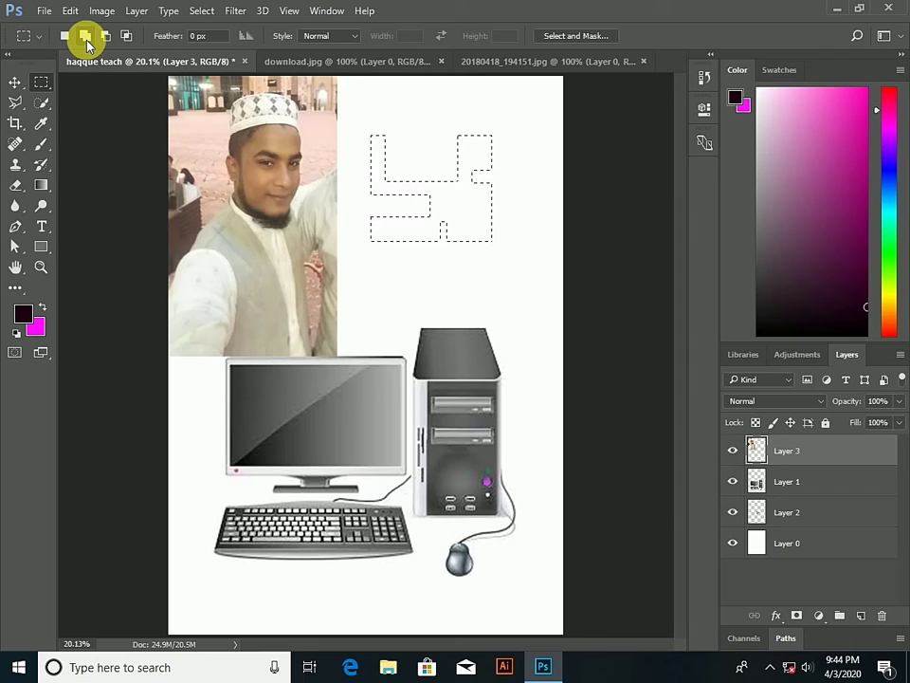
click(86, 39)
drag(437, 228, 437, 222)
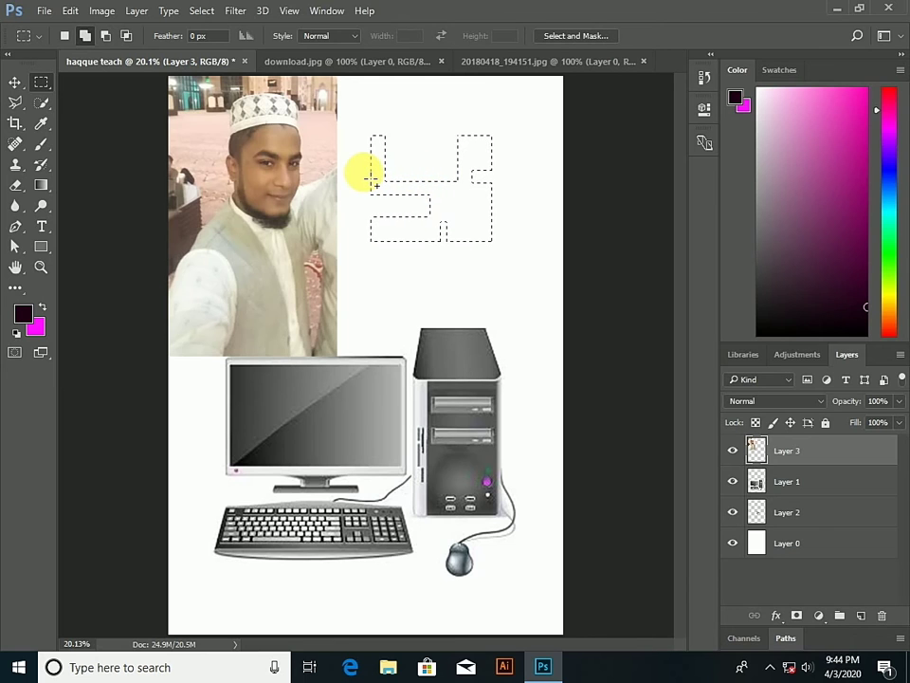
click(199, 10)
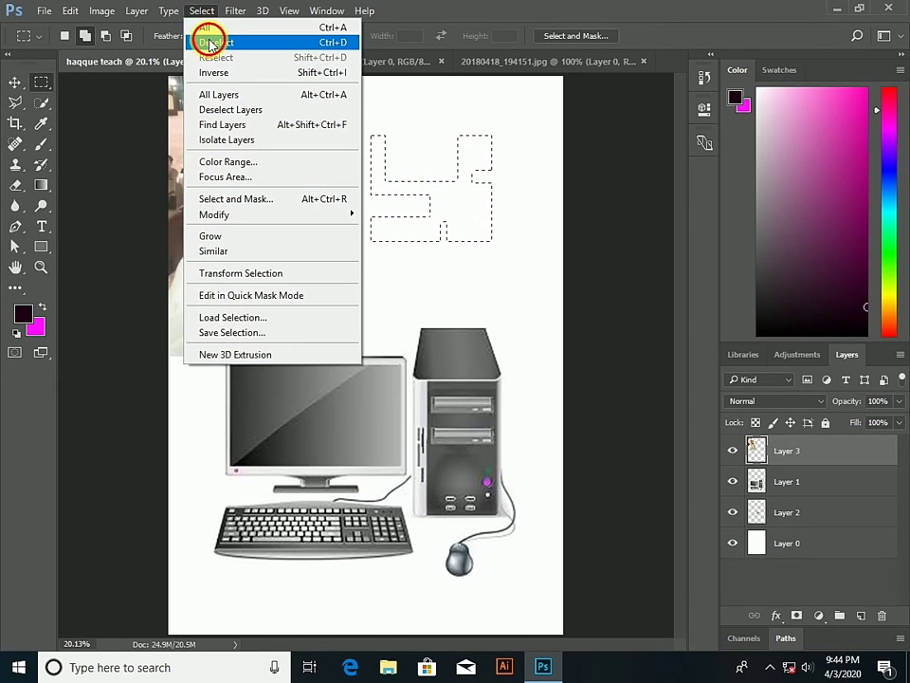
Replace the notched selection with a new rectangle and set Feather to 50 px
click(210, 43)
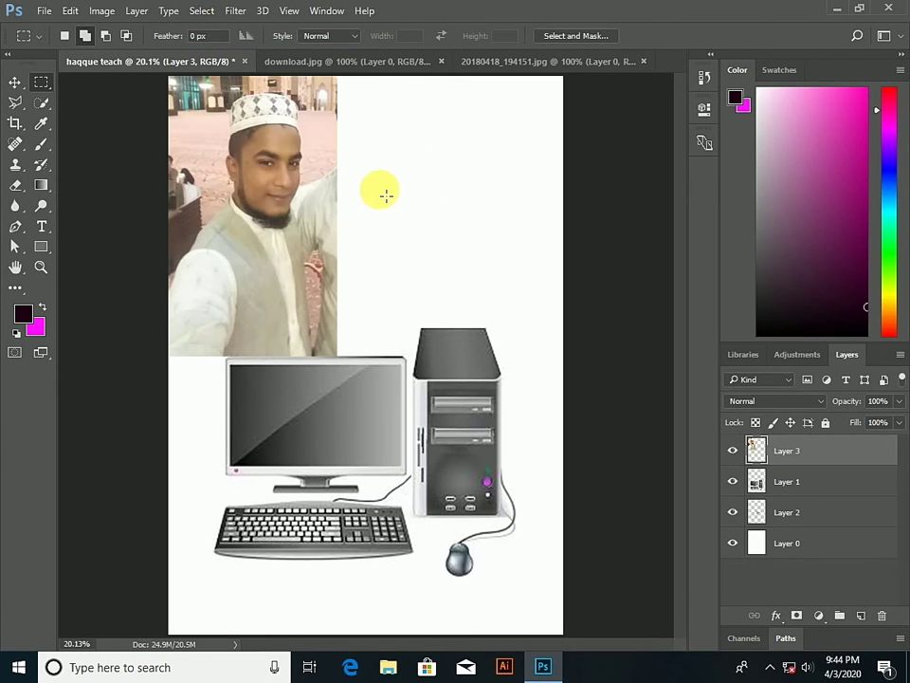
click(84, 36)
drag(372, 159, 500, 278)
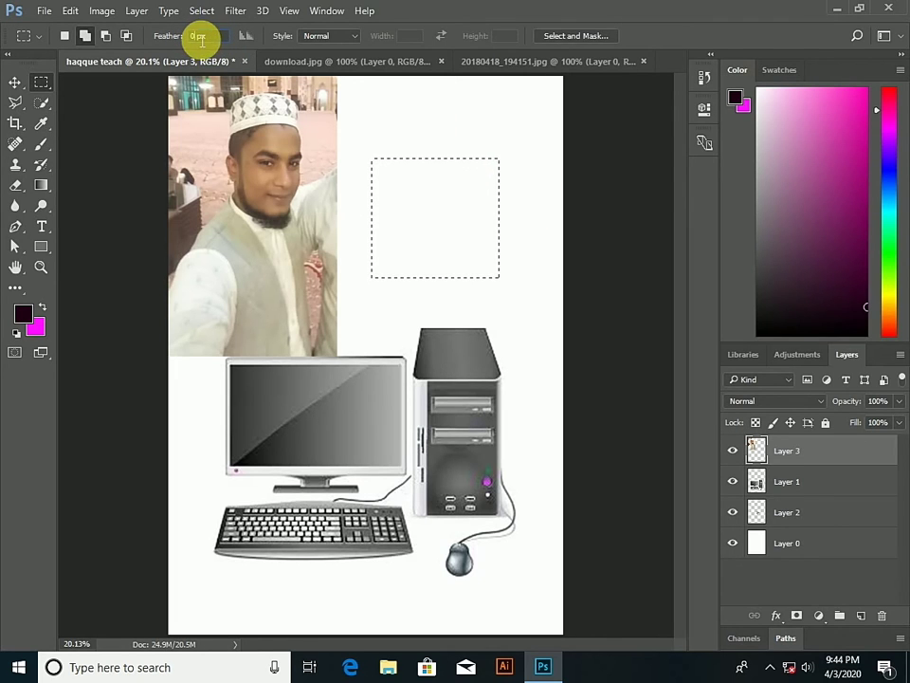
click(201, 38)
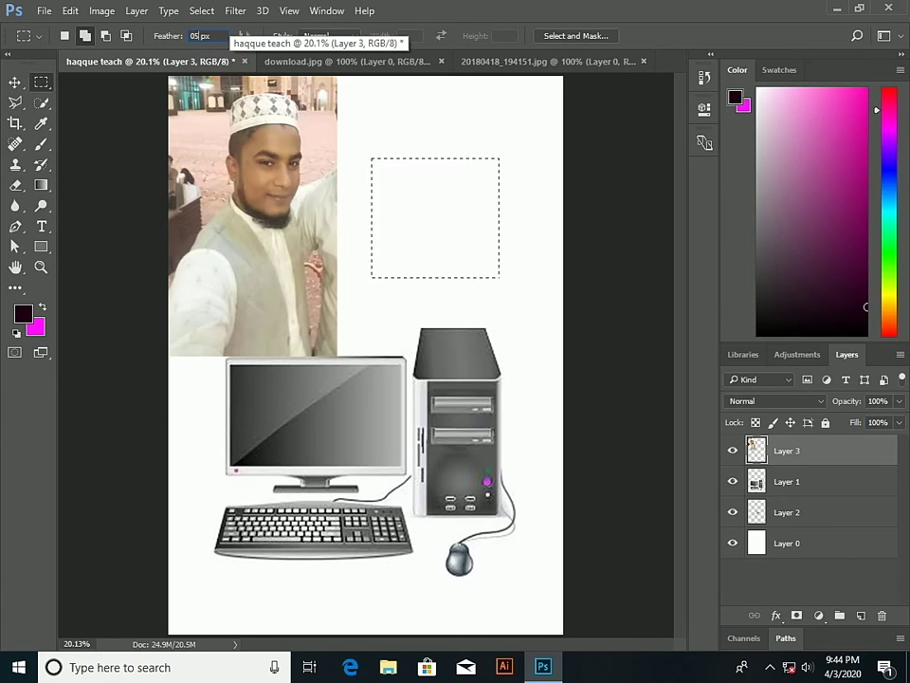
text(50)
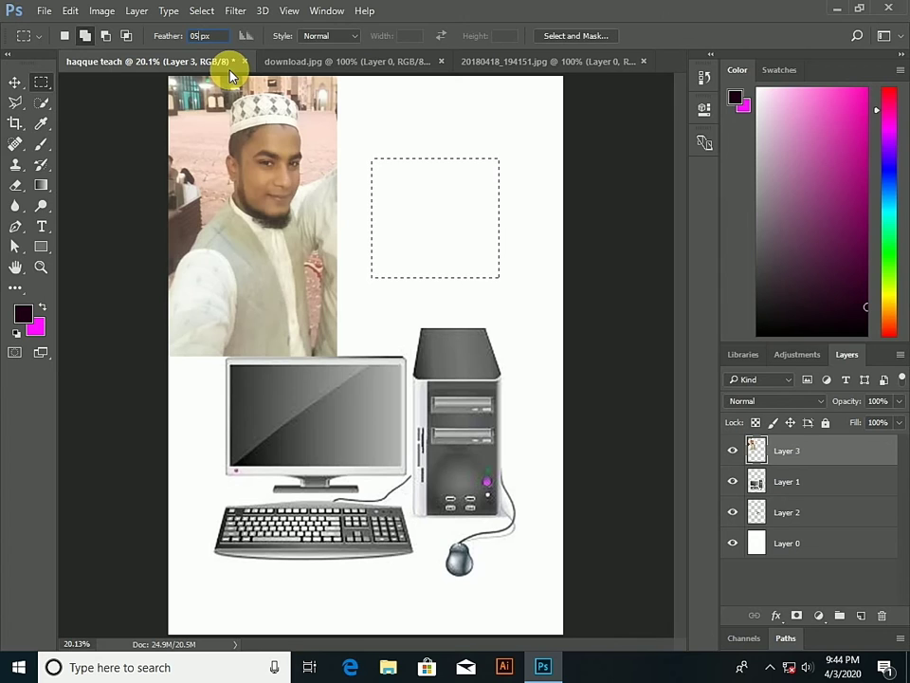
text(5)
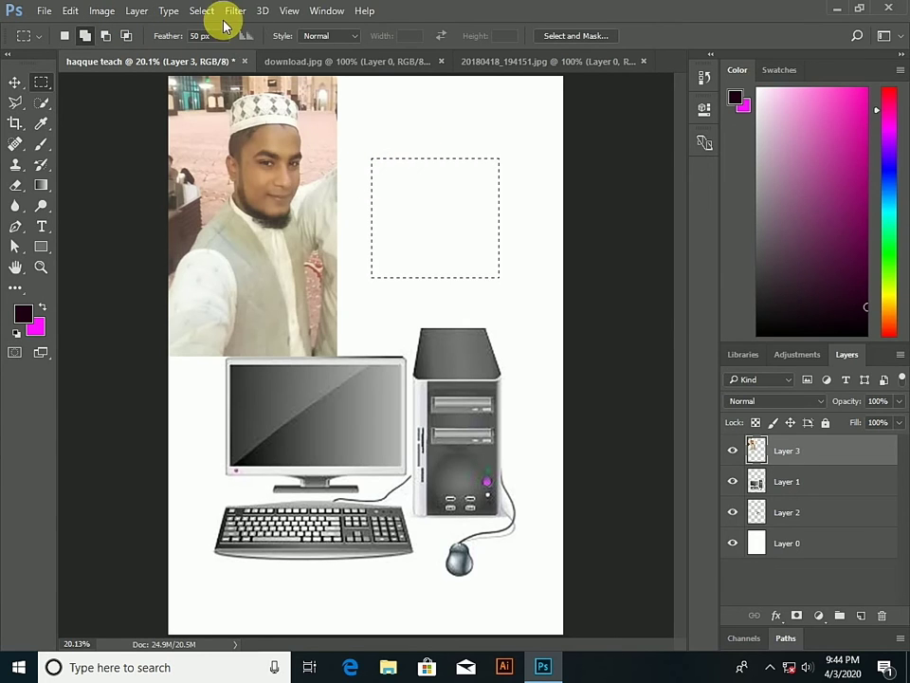
click(201, 10)
Fill a feathered upper-right rectangle with dark purple, then set Feather to 10 px
click(217, 42)
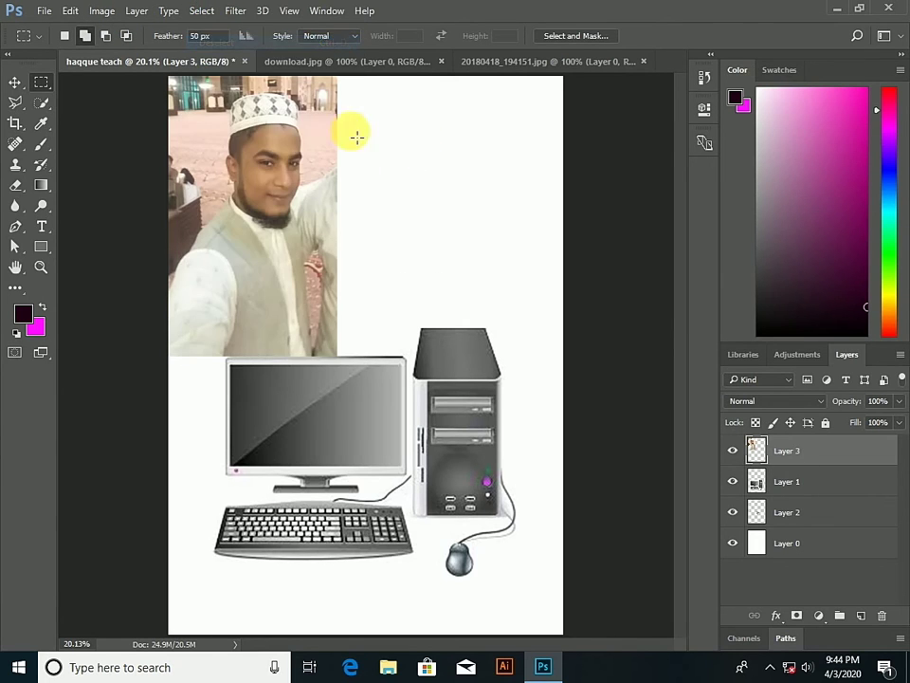
mouse_move(383, 124)
mouse_down()
mouse_move(535, 226)
mouse_move(545, 247)
mouse_up()
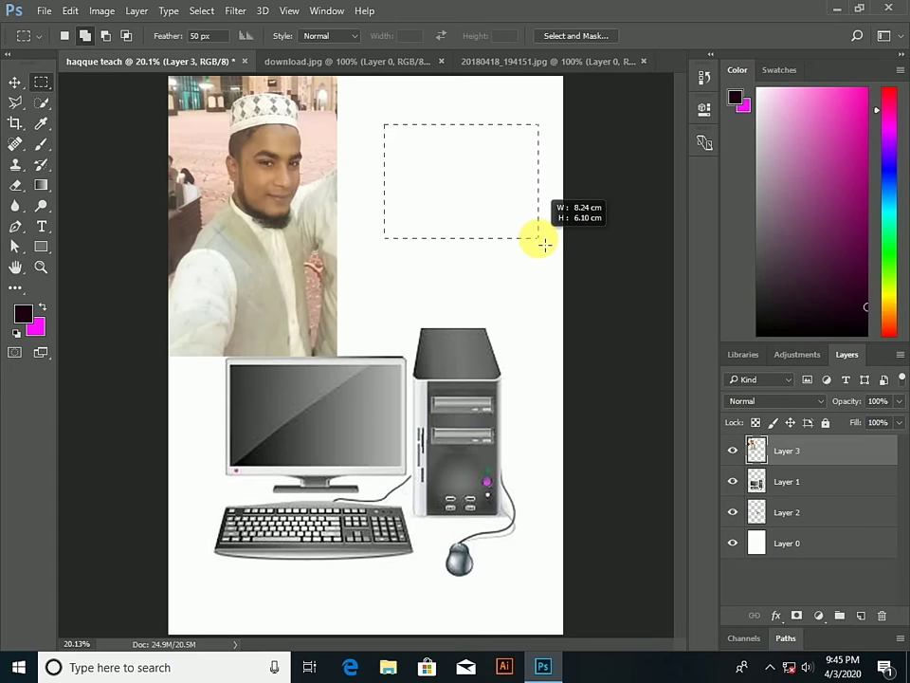
drag(543, 244, 538, 238)
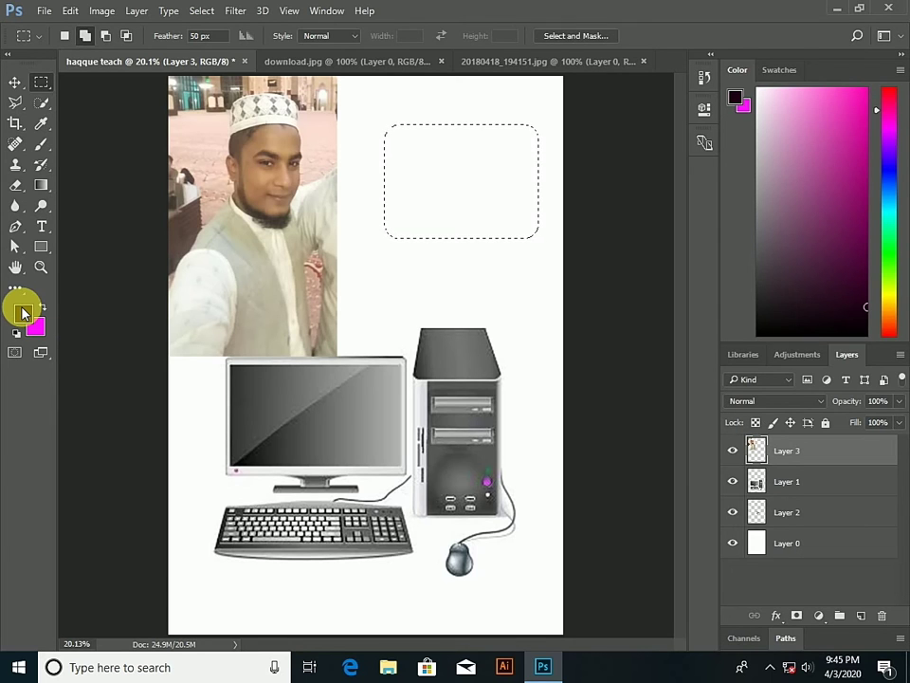
key(ctrl+BackSpace)
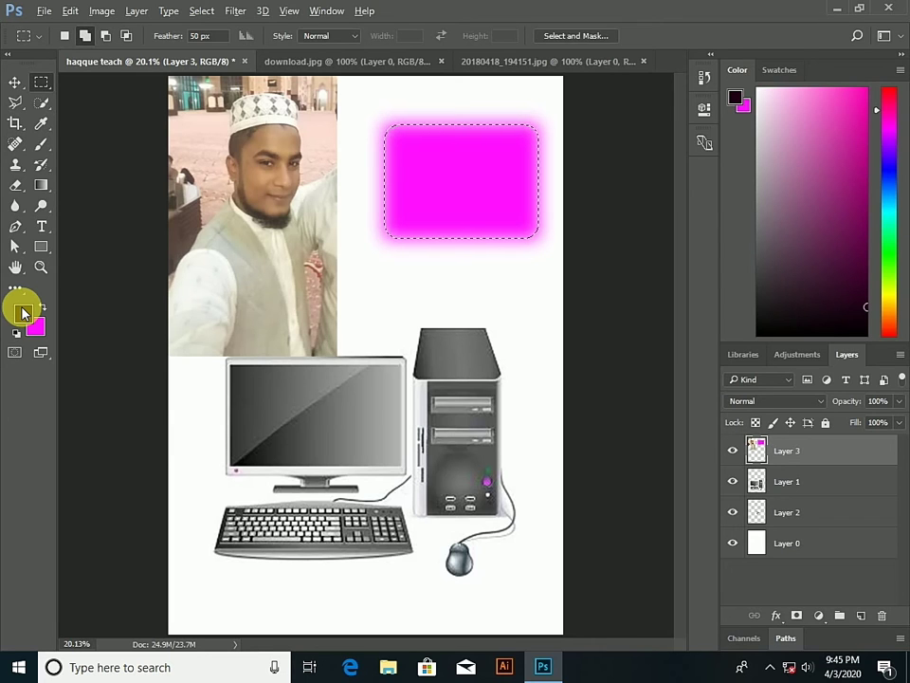
key(alt+BackSpace)
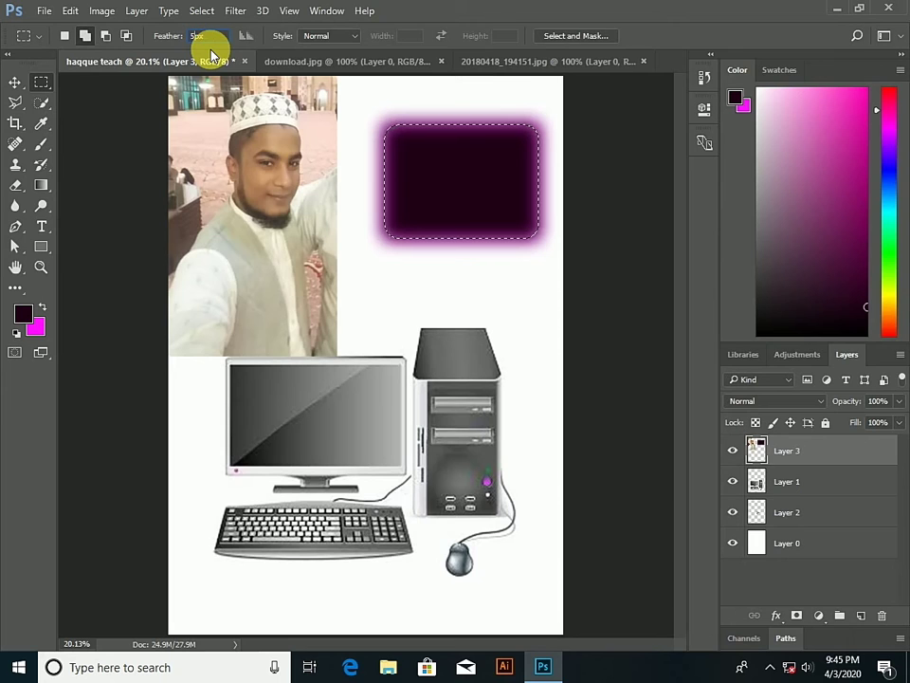
text(10)
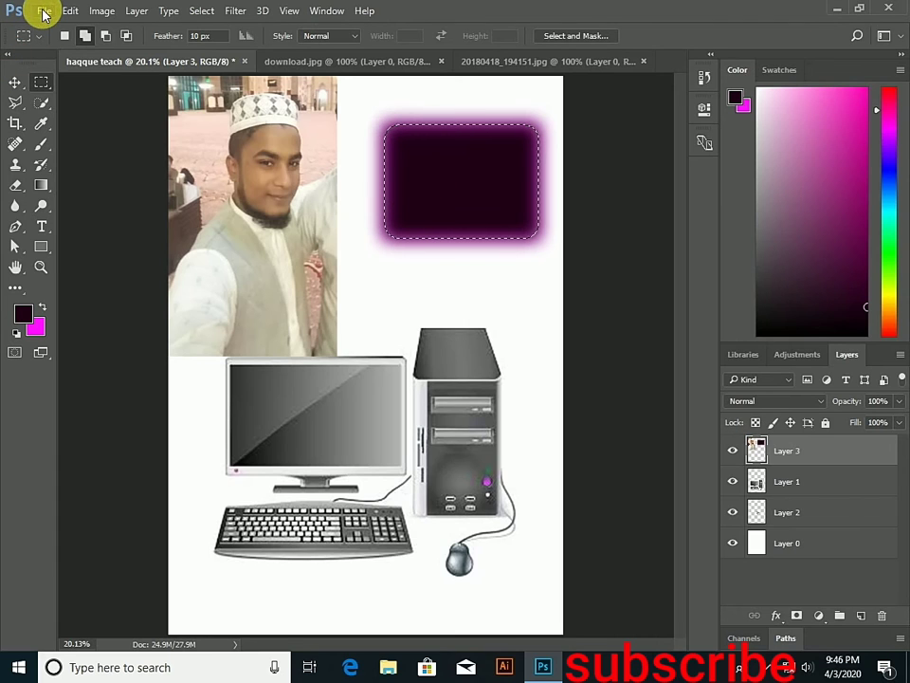
Deselect the dark rectangle and move the computer picture further down the page
click(16, 83)
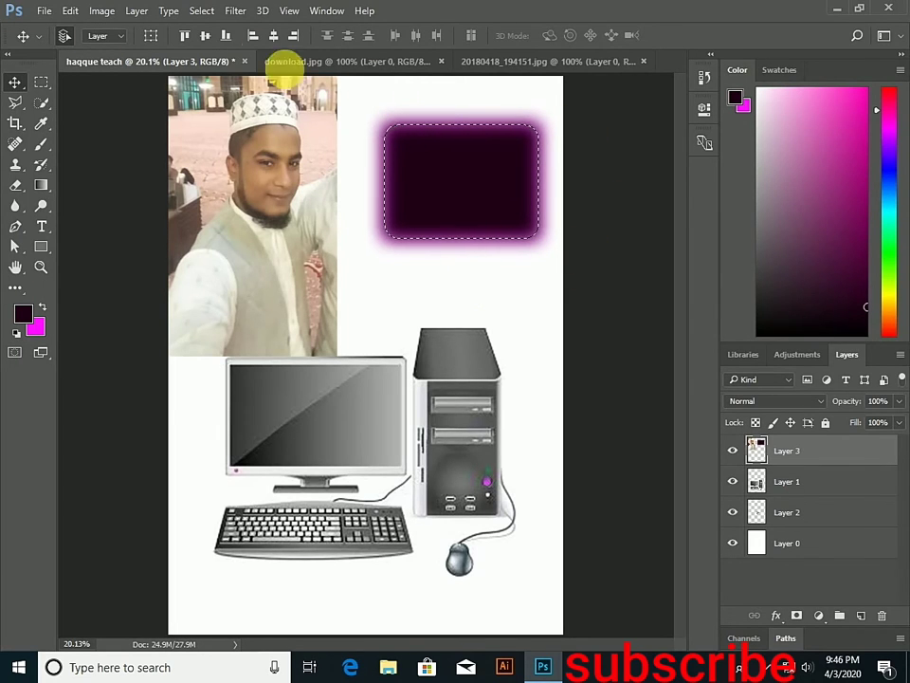
click(205, 10)
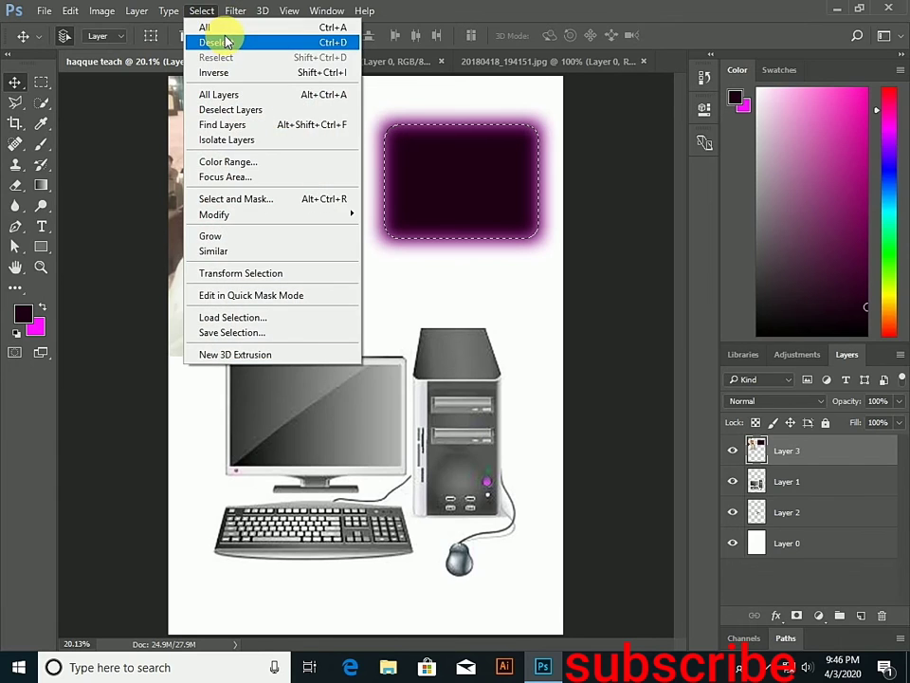
click(226, 42)
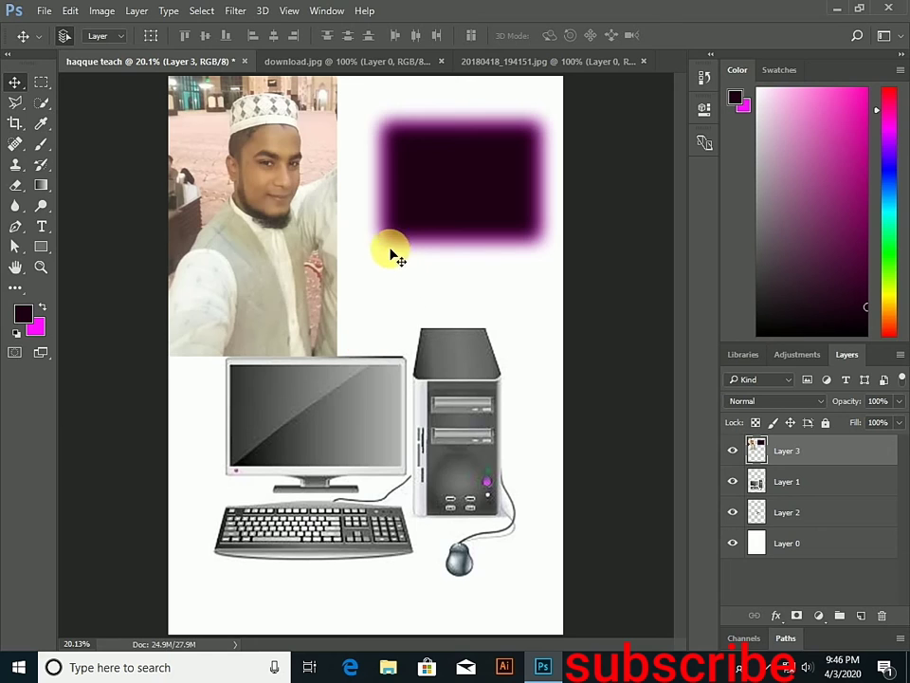
click(41, 82)
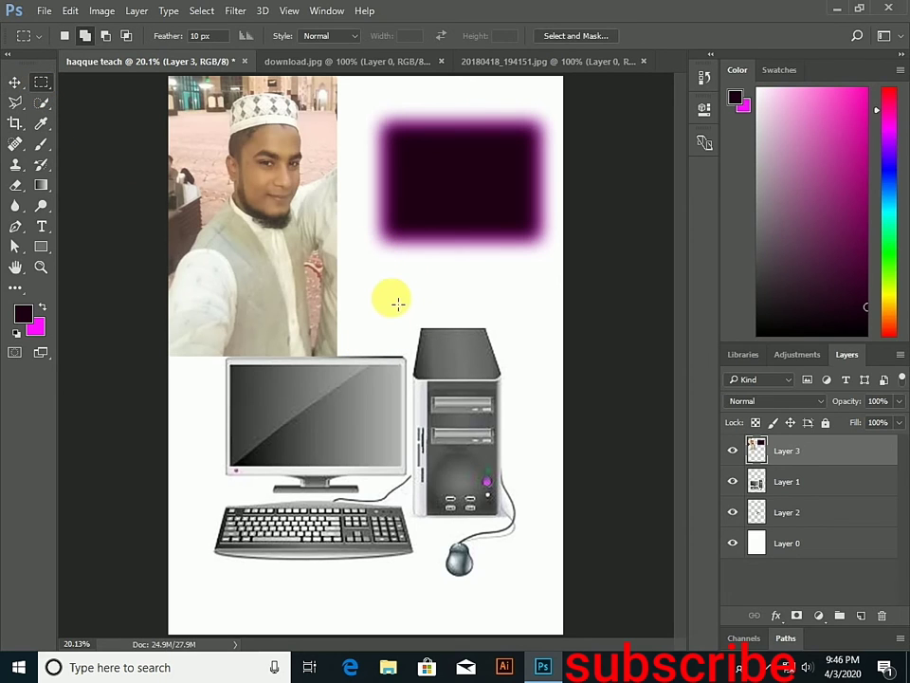
drag(371, 280, 519, 392)
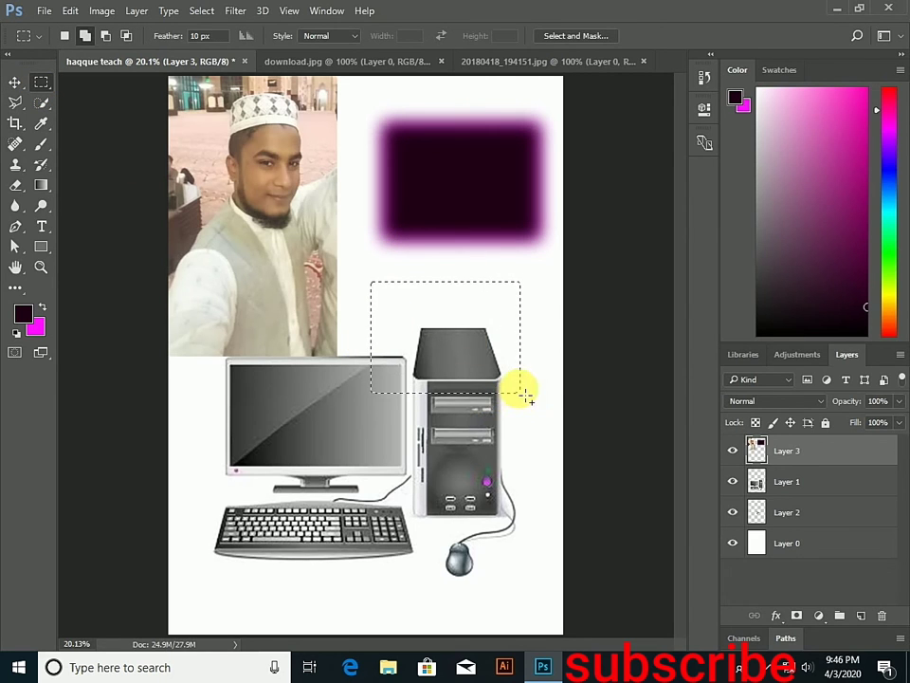
click(15, 83)
mouse_move(295, 389)
mouse_down()
mouse_move(280, 523)
mouse_move(244, 467)
mouse_up()
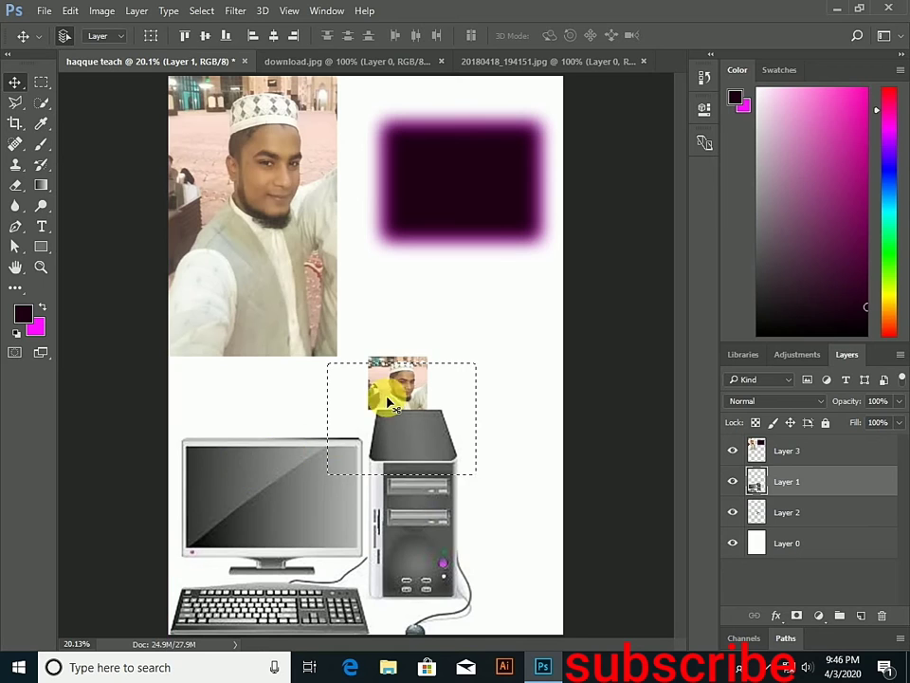
Deselect and nudge the white background layer down and right
click(201, 10)
click(203, 42)
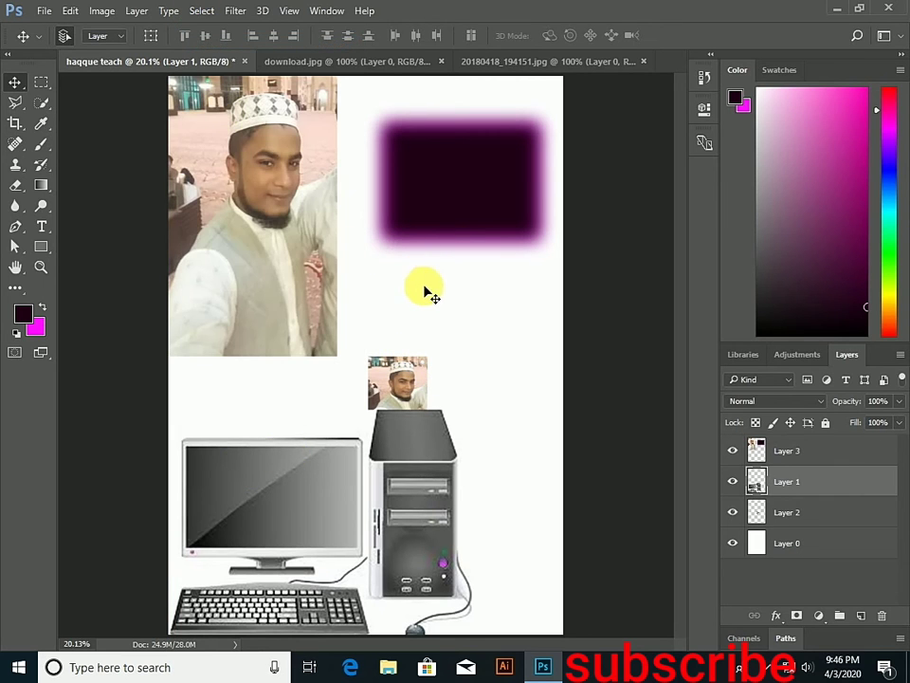
mouse_move(427, 280)
mouse_down()
mouse_move(490, 340)
mouse_move(464, 255)
mouse_up()
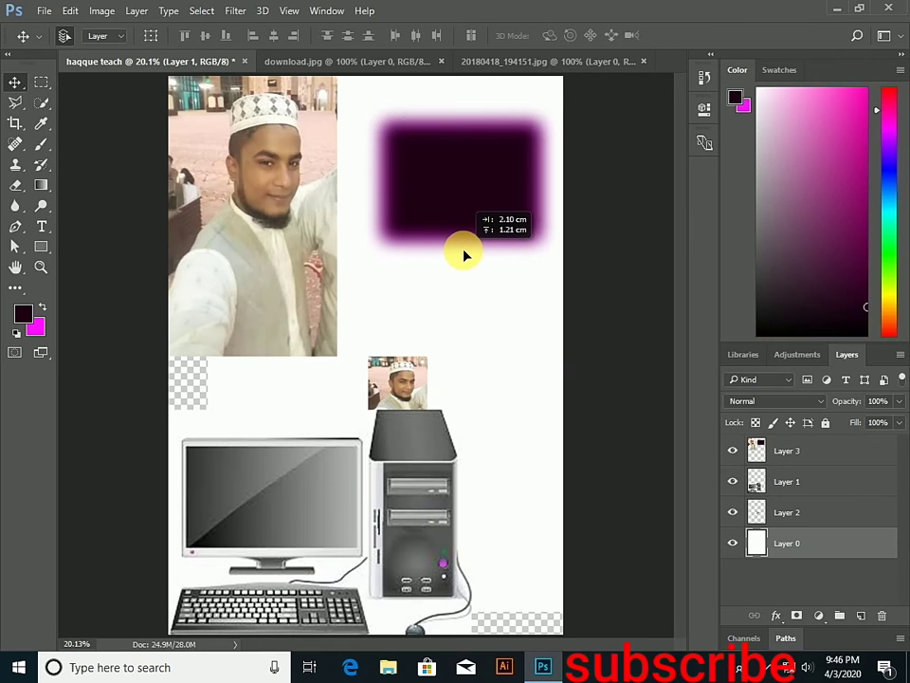
Fill a rectangle below the dark rectangle with magenta on Layer 0, then deselect
click(41, 82)
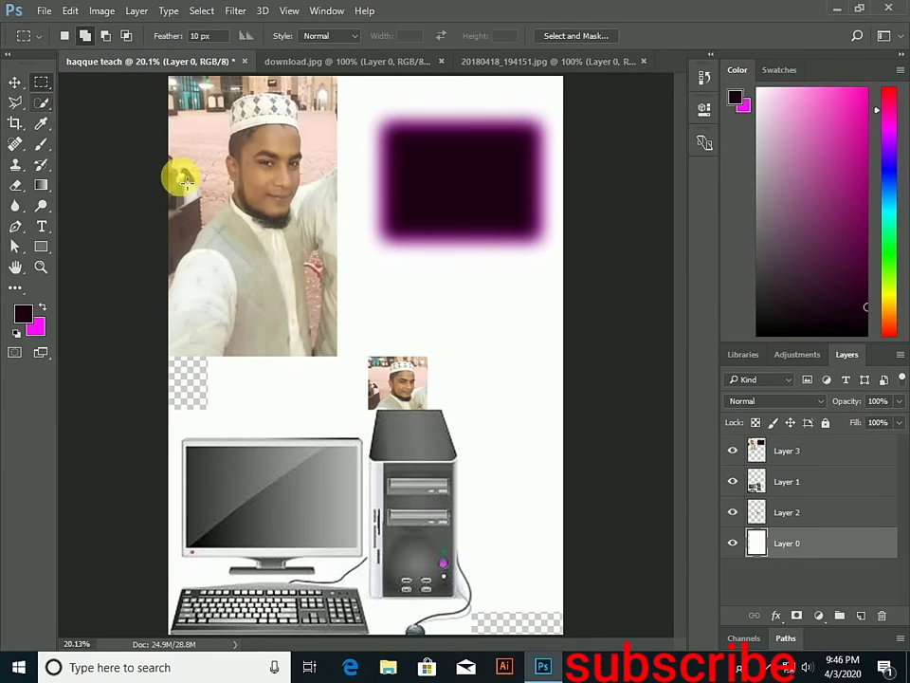
mouse_move(414, 263)
mouse_down()
mouse_move(520, 349)
mouse_move(540, 352)
mouse_up()
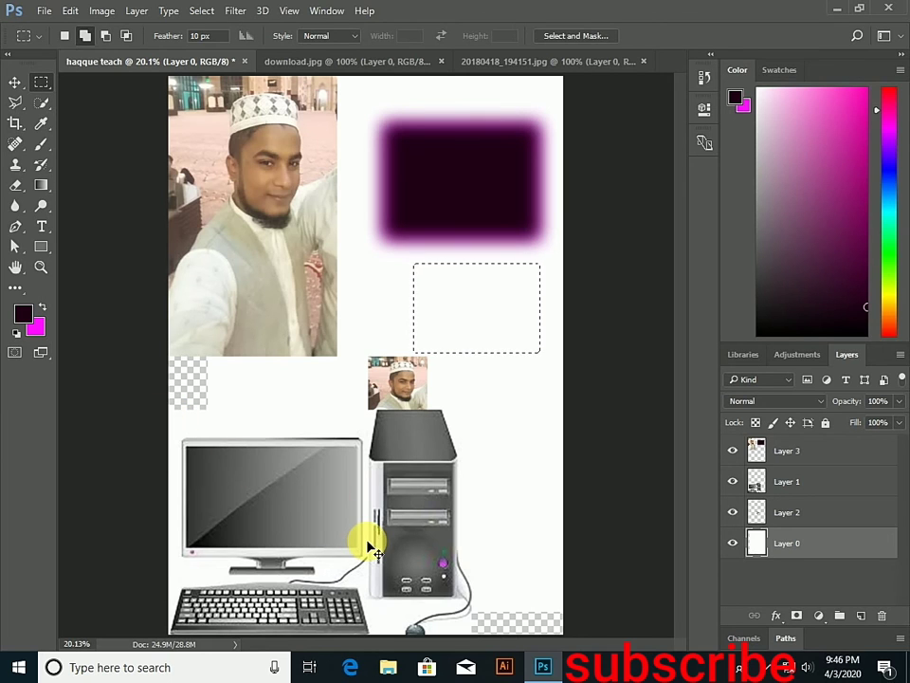
key(ctrl+BackSpace)
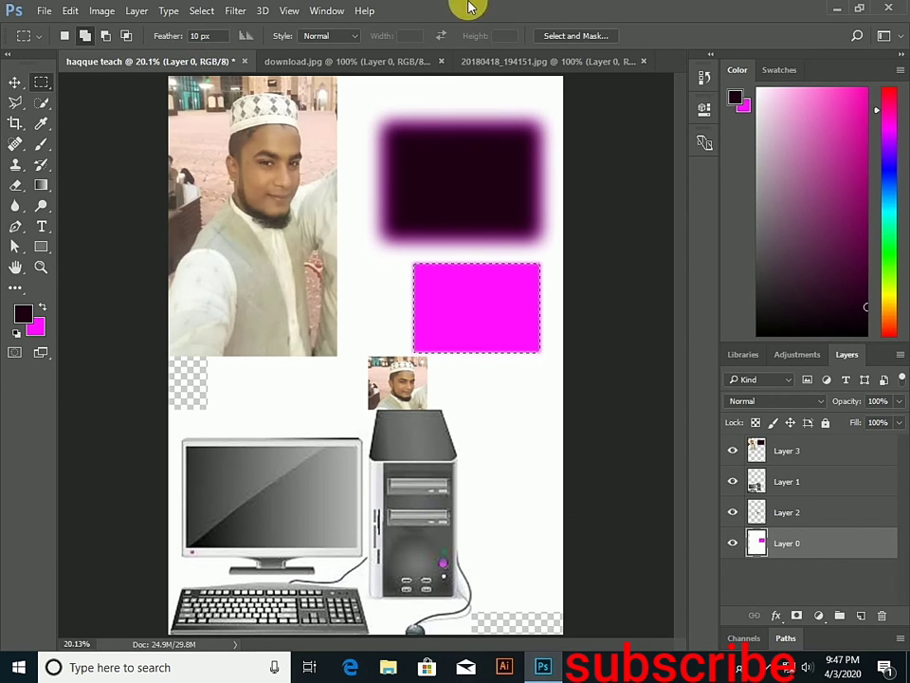
click(234, 12)
click(202, 10)
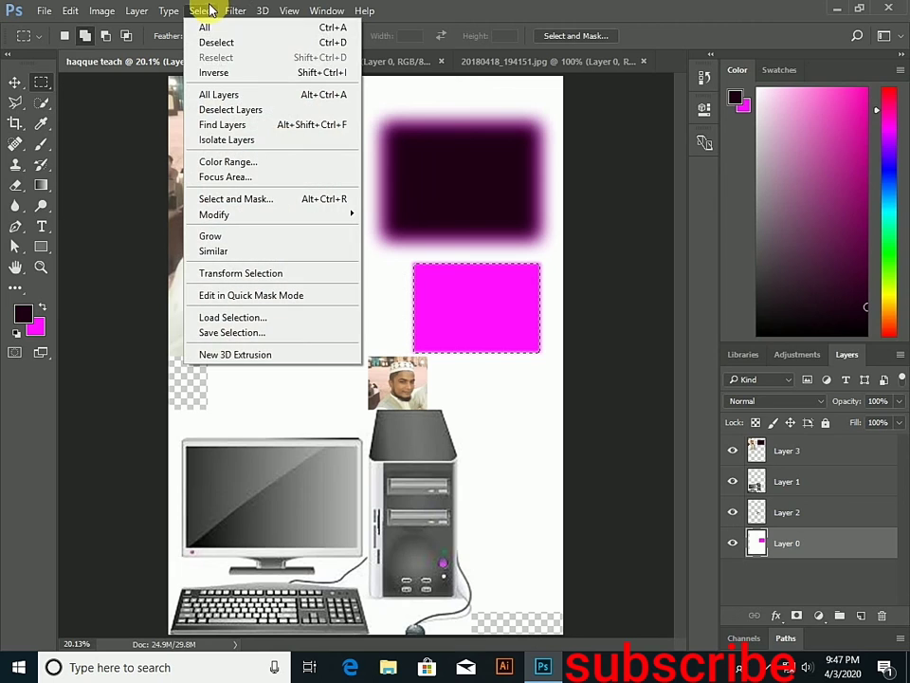
click(228, 46)
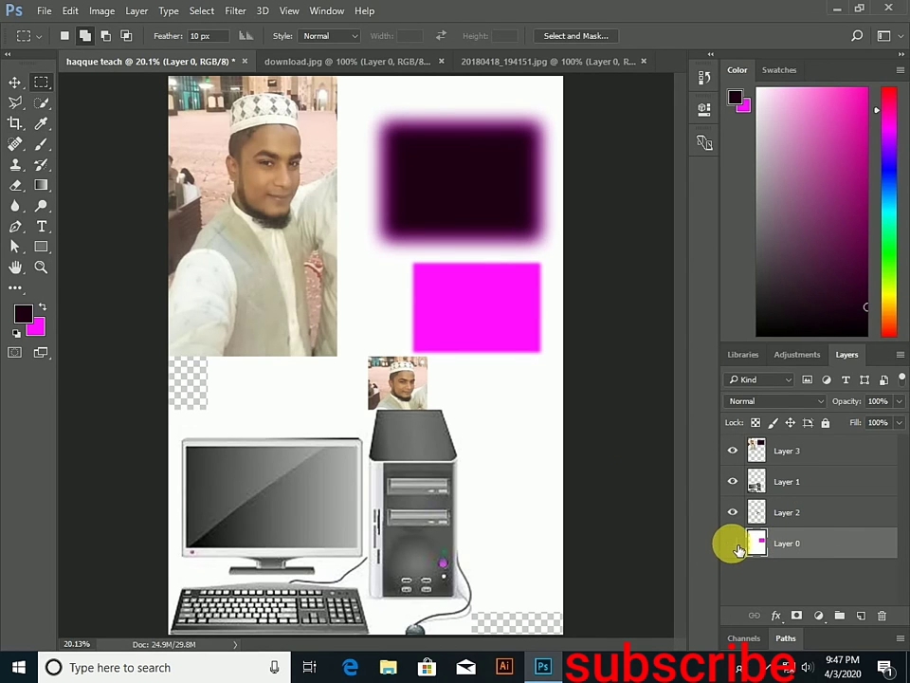
Toggle Layer 0's visibility, delete it, then undo to restore it
click(736, 546)
click(734, 546)
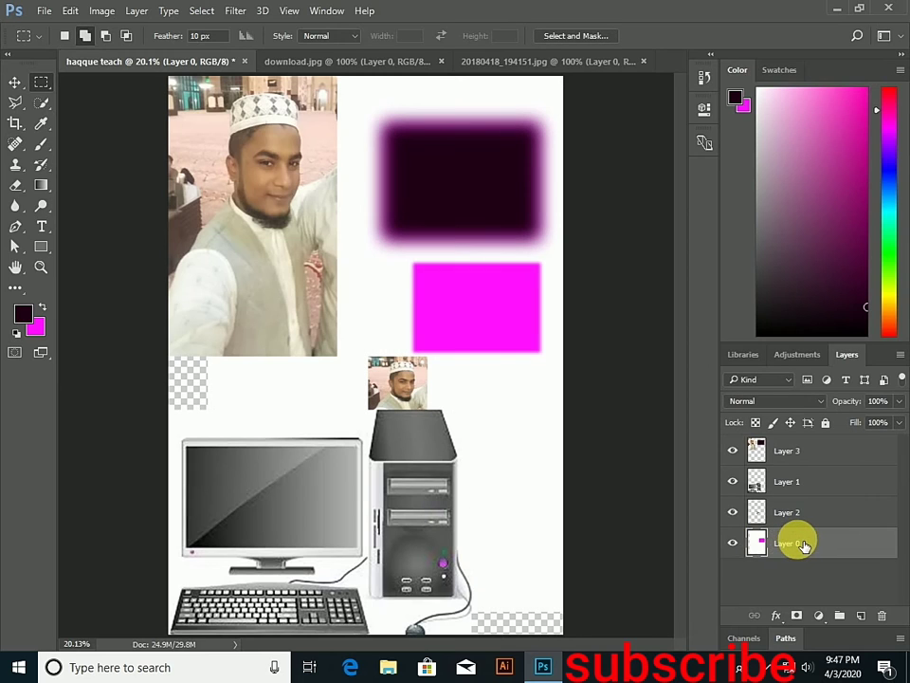
drag(799, 546, 884, 626)
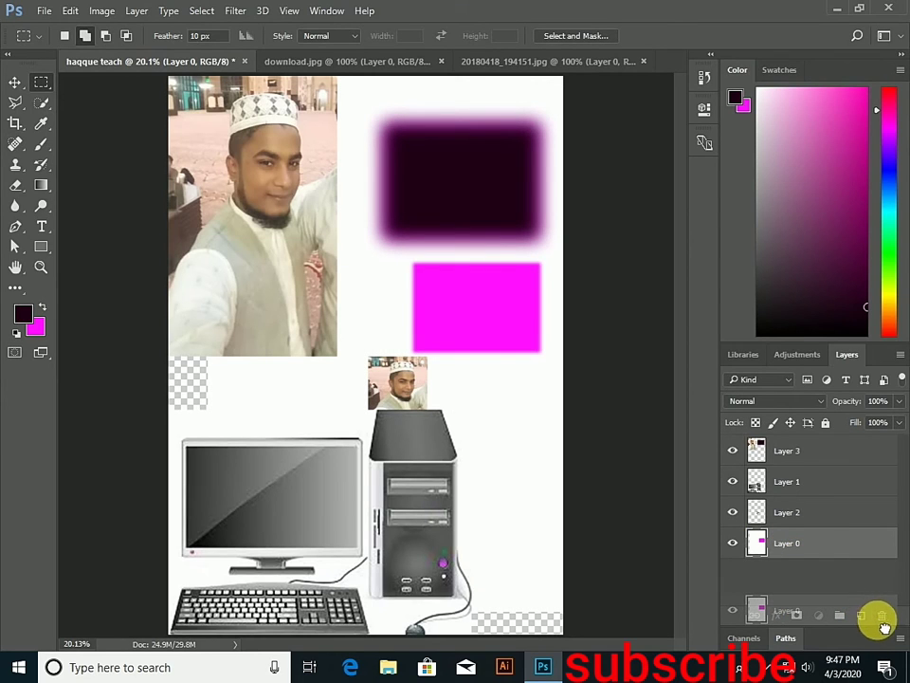
drag(893, 629, 881, 617)
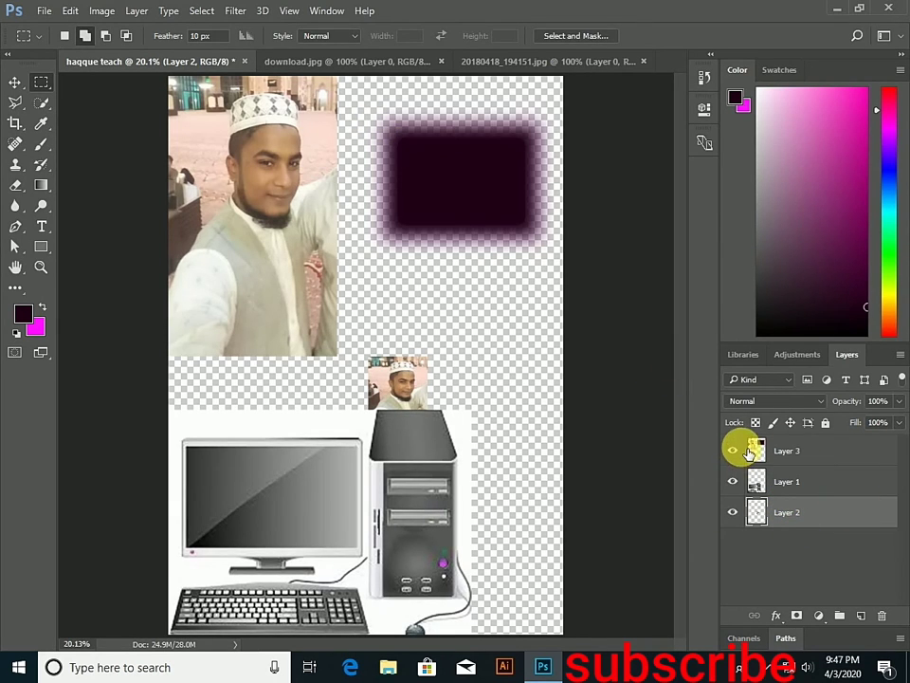
key(ctrl+z)
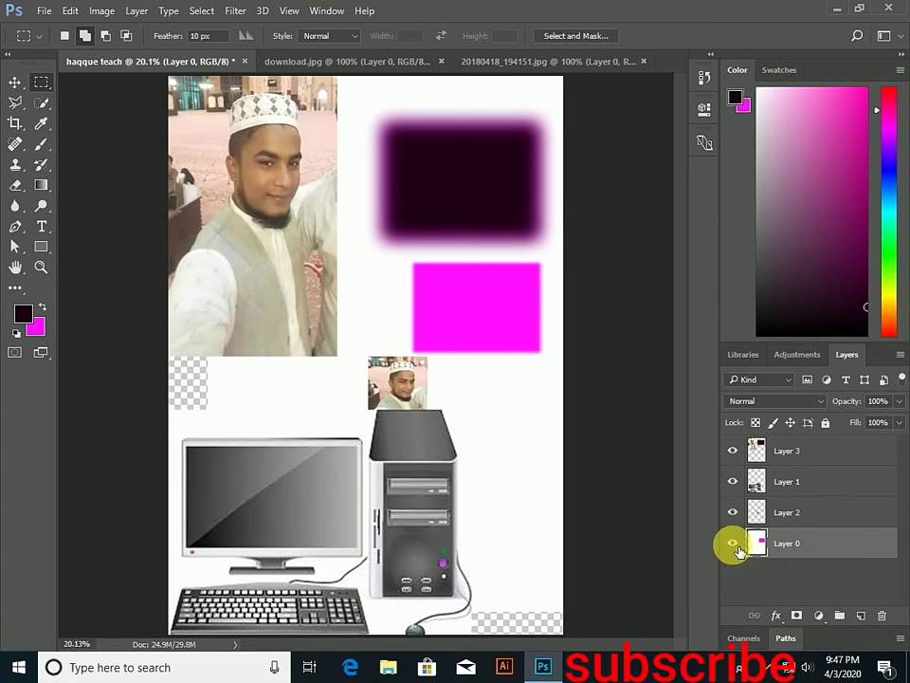
Hide and re-show each of the four layers, then open the History panel
click(731, 542)
click(731, 542)
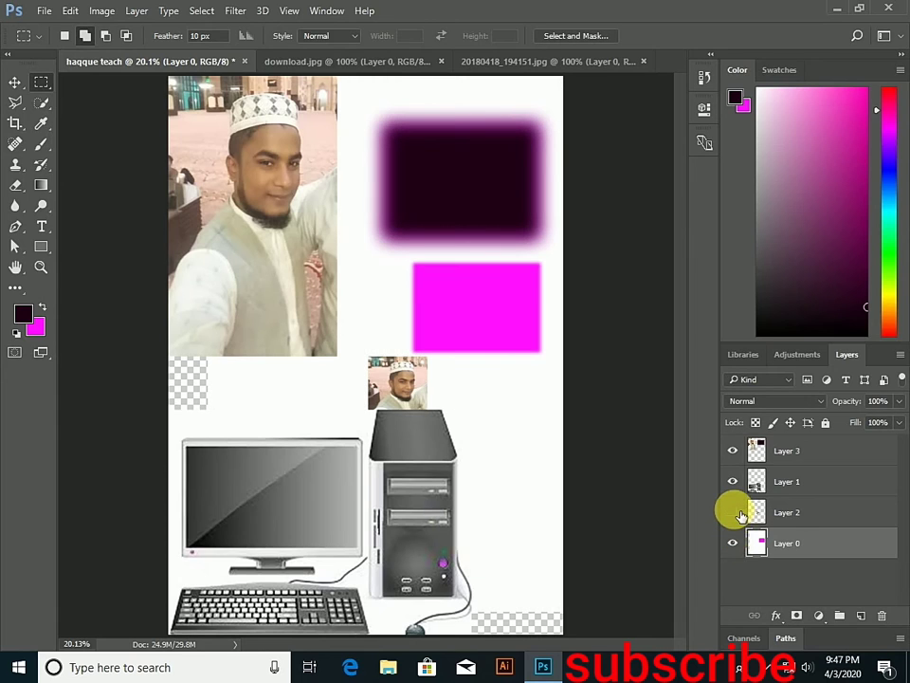
click(731, 512)
click(731, 512)
click(732, 482)
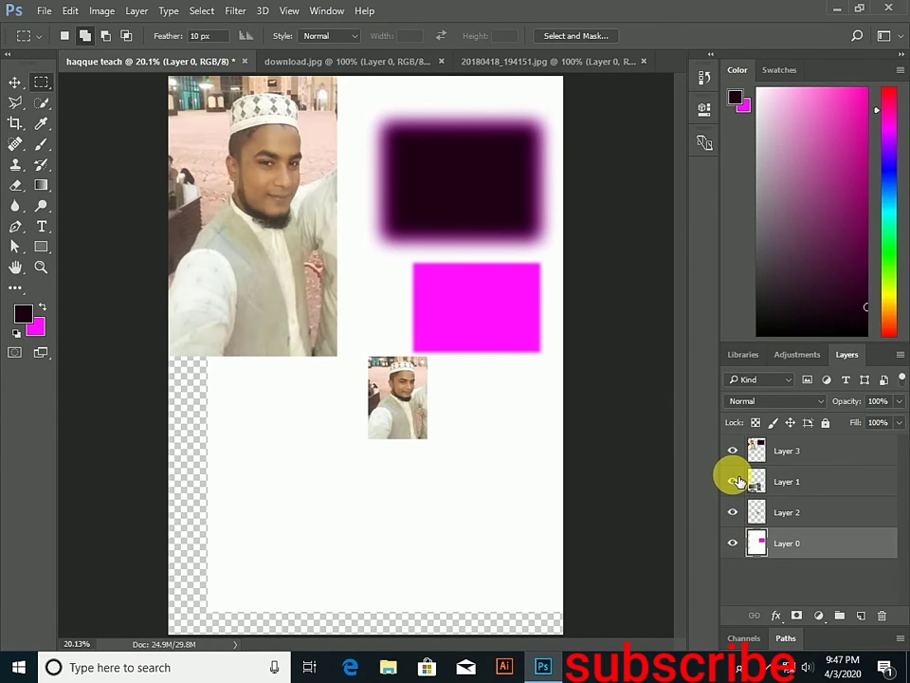
click(732, 482)
click(731, 451)
click(735, 452)
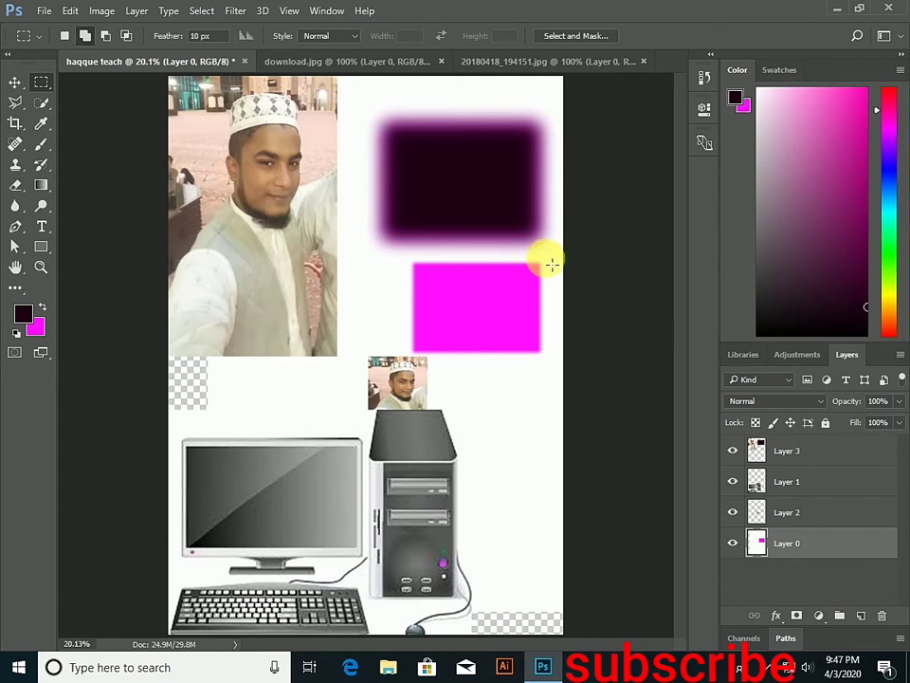
click(704, 76)
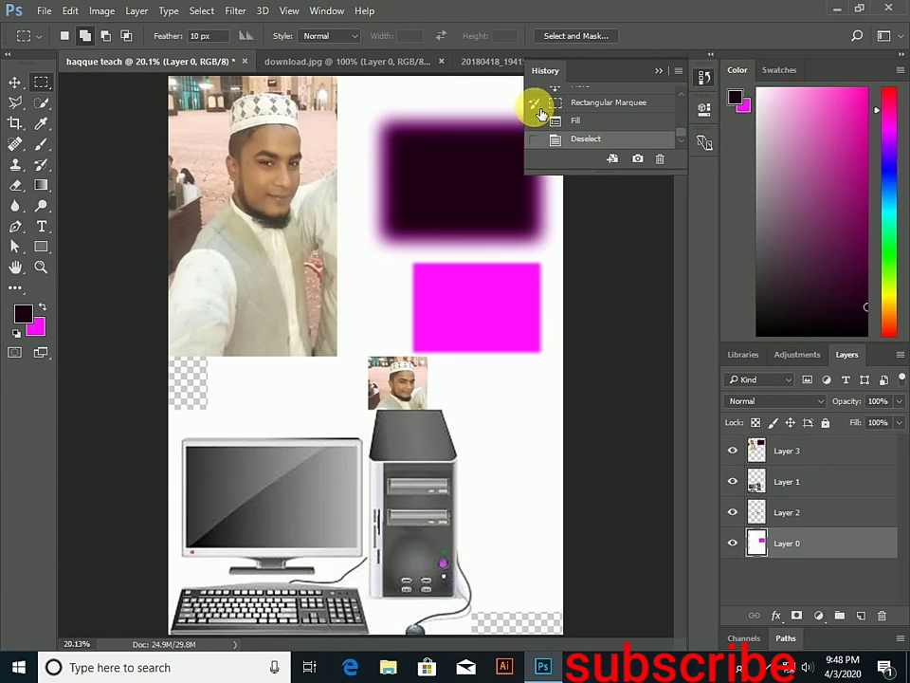
scroll(539, 114, up, 2)
scroll(555, 113, up, 1)
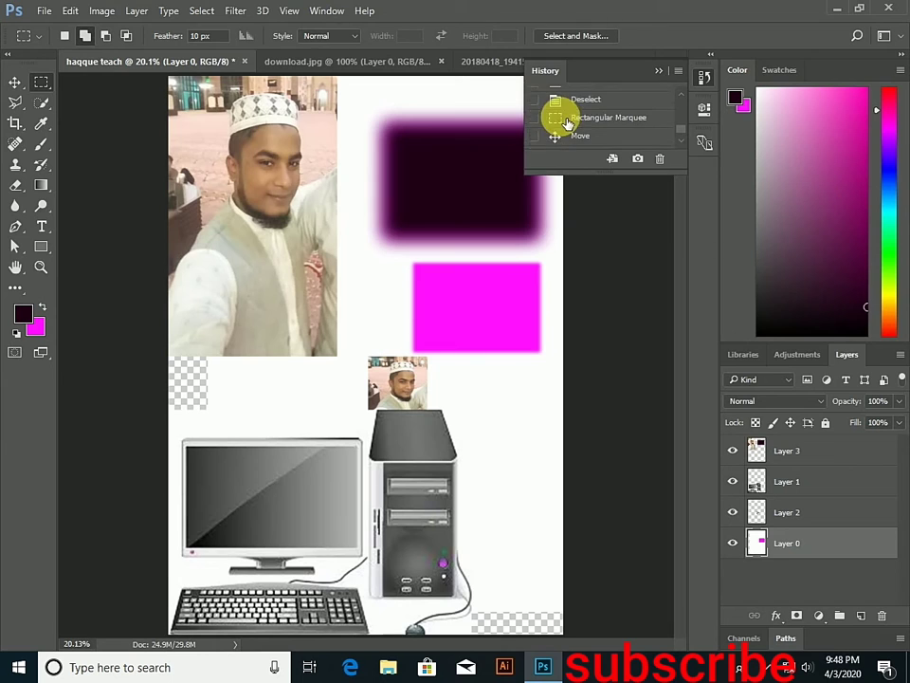
scroll(541, 133, up, 2)
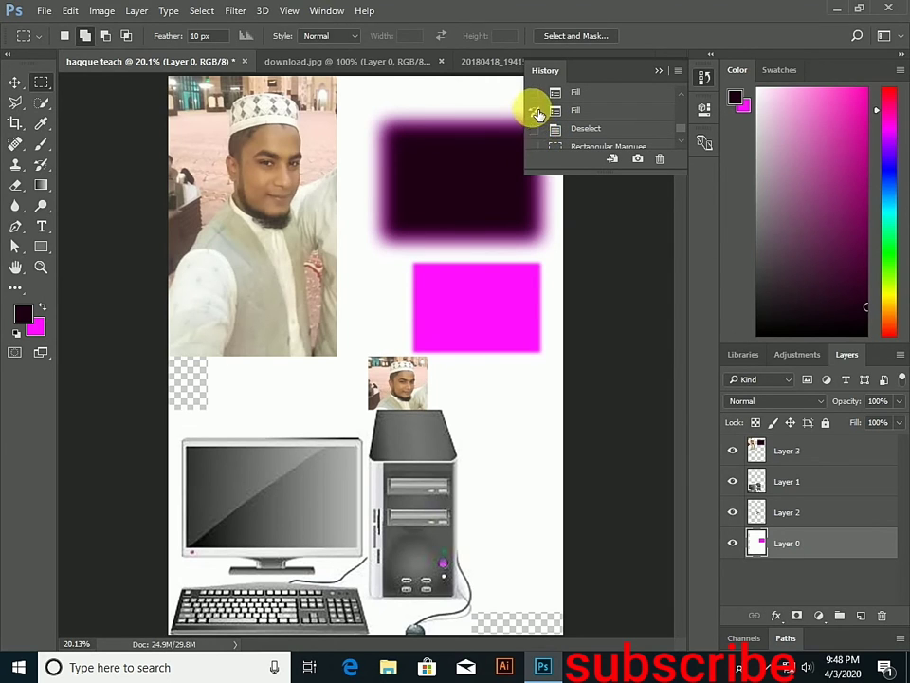
scroll(537, 114, down, 2)
scroll(544, 117, down, 1)
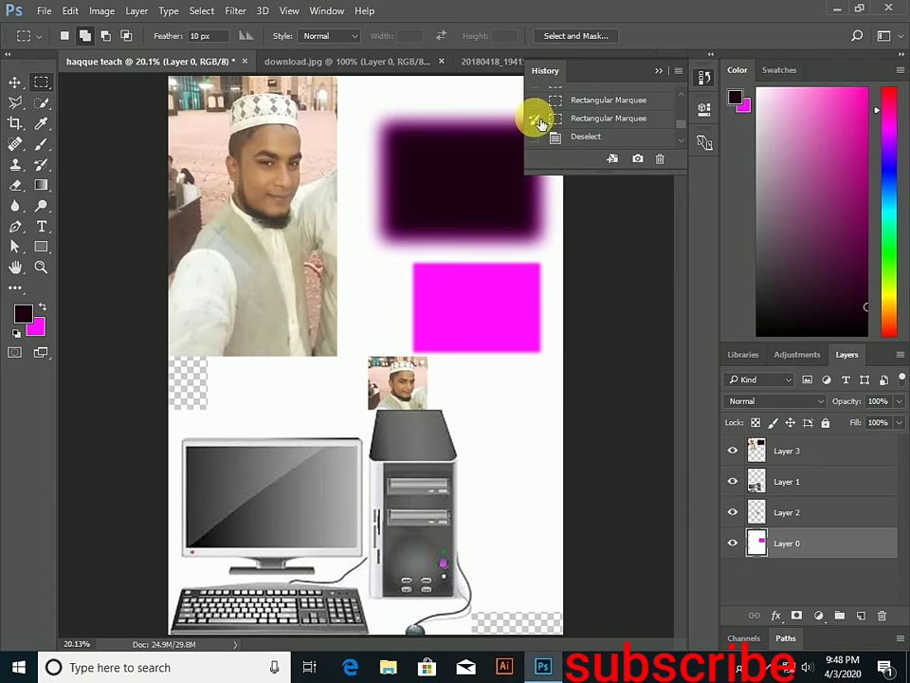
scroll(542, 109, down, 1)
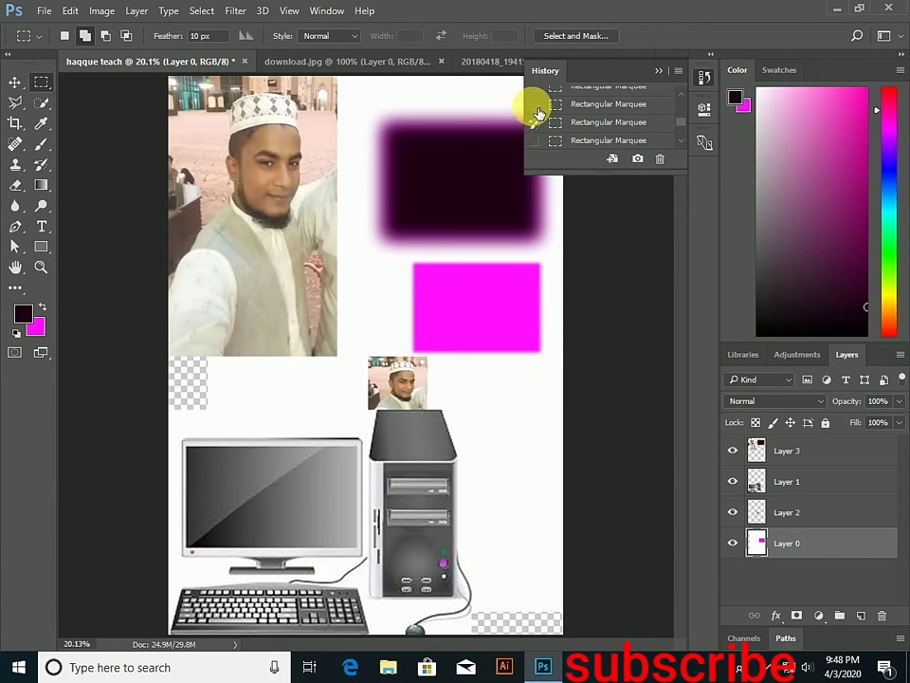
scroll(546, 123, up, 1)
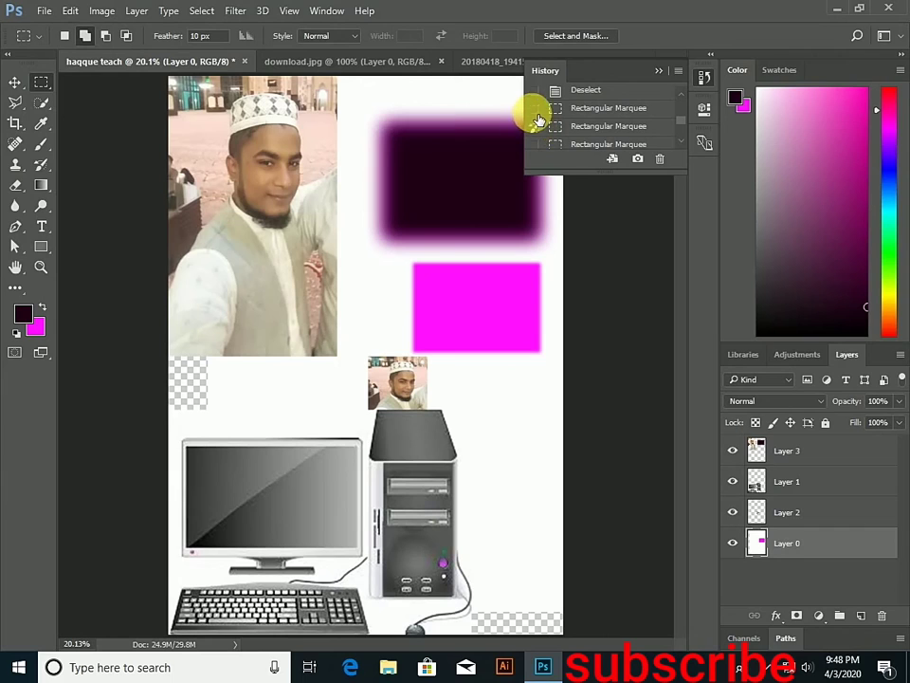
scroll(544, 114, down, 1)
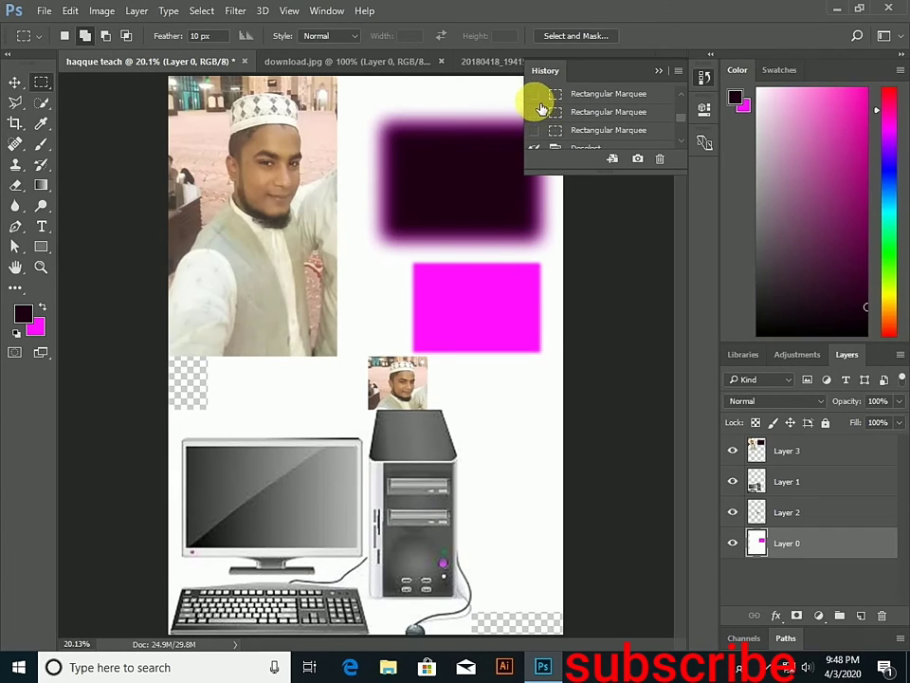
scroll(621, 106, up, 2)
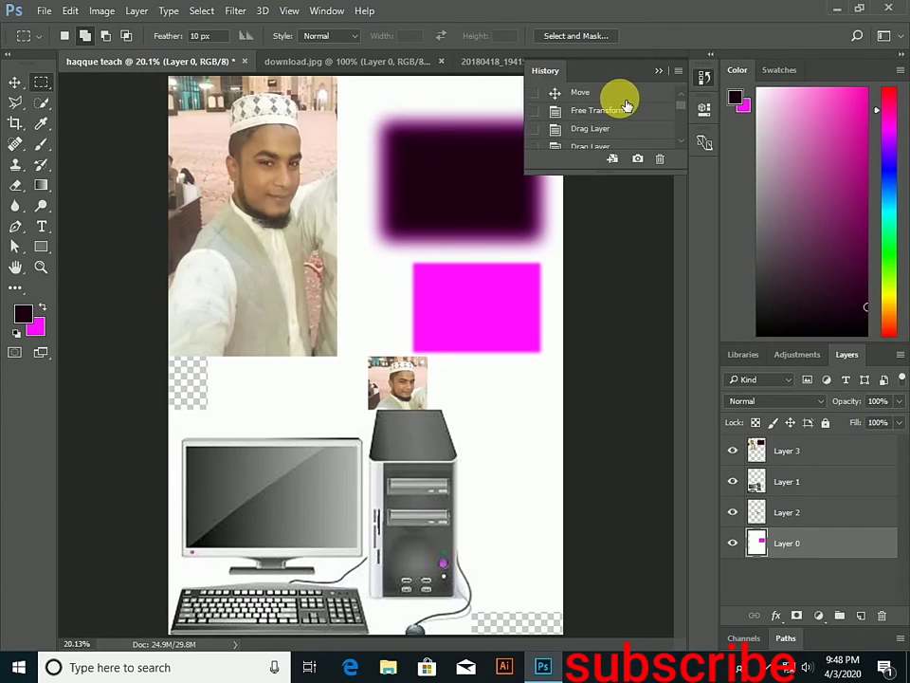
scroll(623, 107, down, 1)
scroll(621, 121, up, 1)
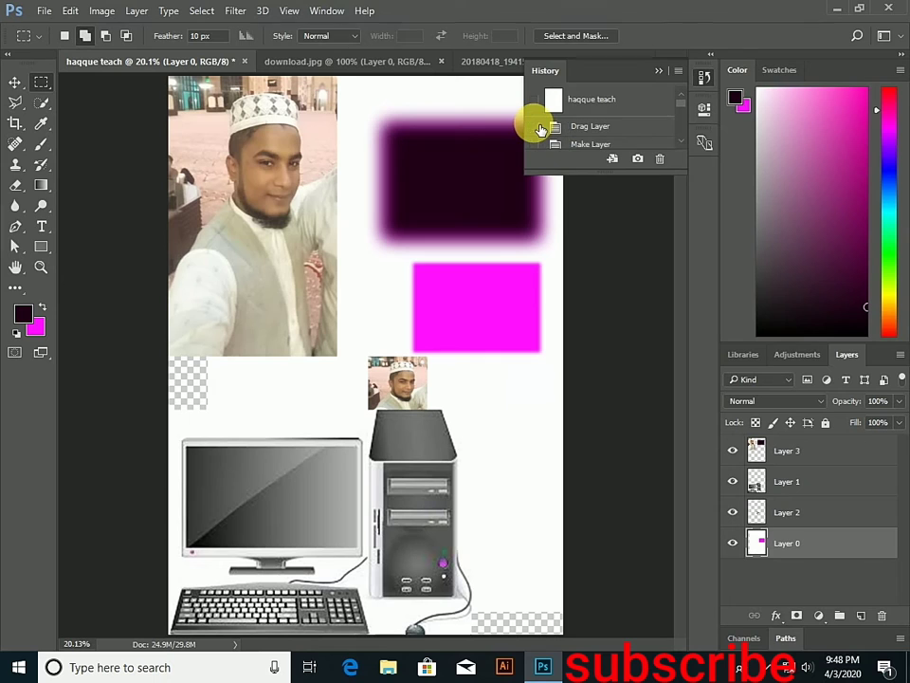
scroll(580, 129, down, 1)
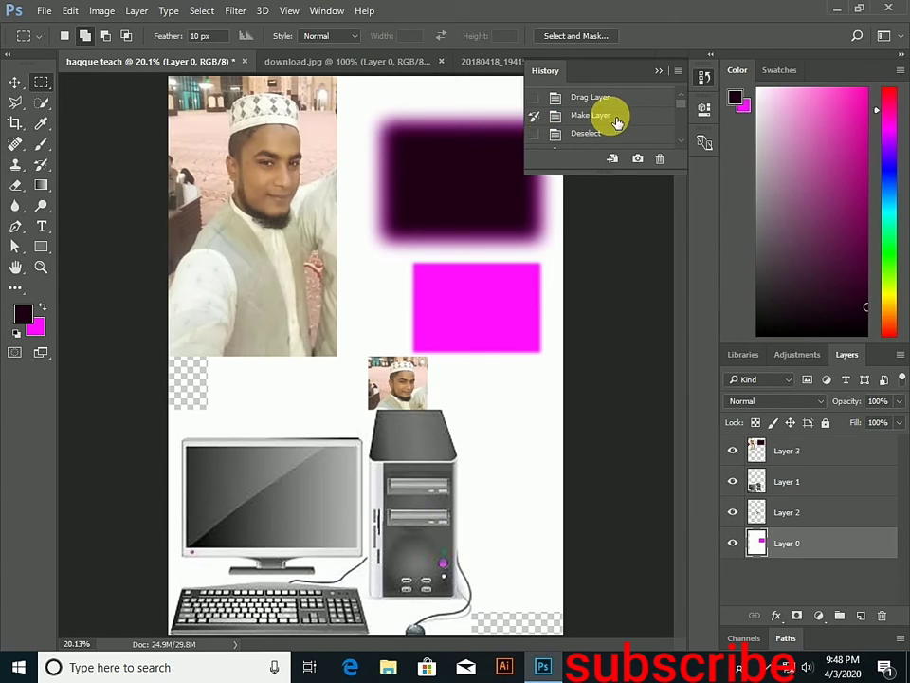
scroll(614, 121, up, 1)
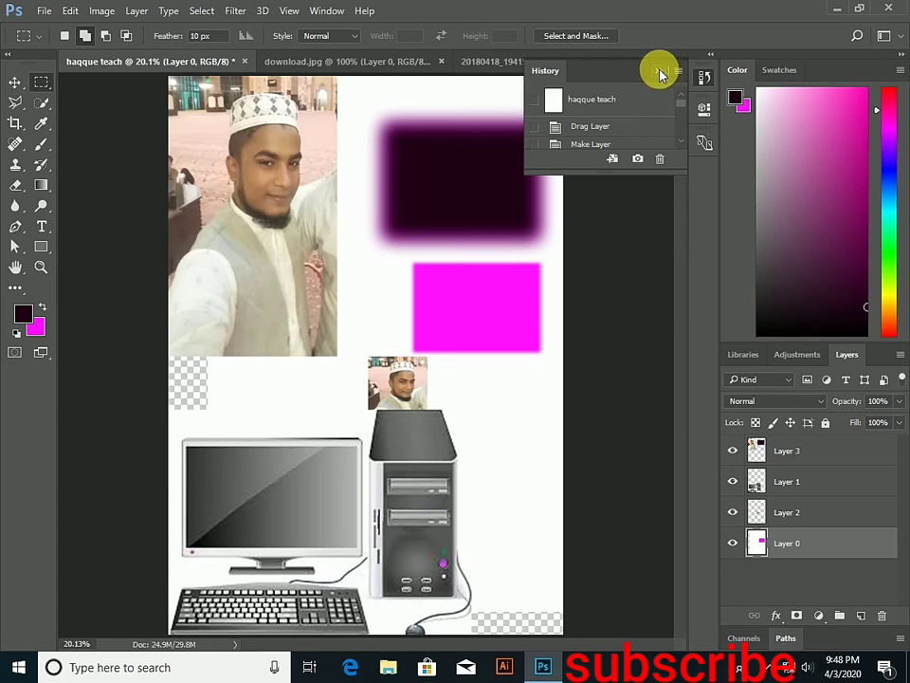
Delete the Layer 3 portrait and create a new 8.268 × 11.693 in, 300 ppi document
click(661, 73)
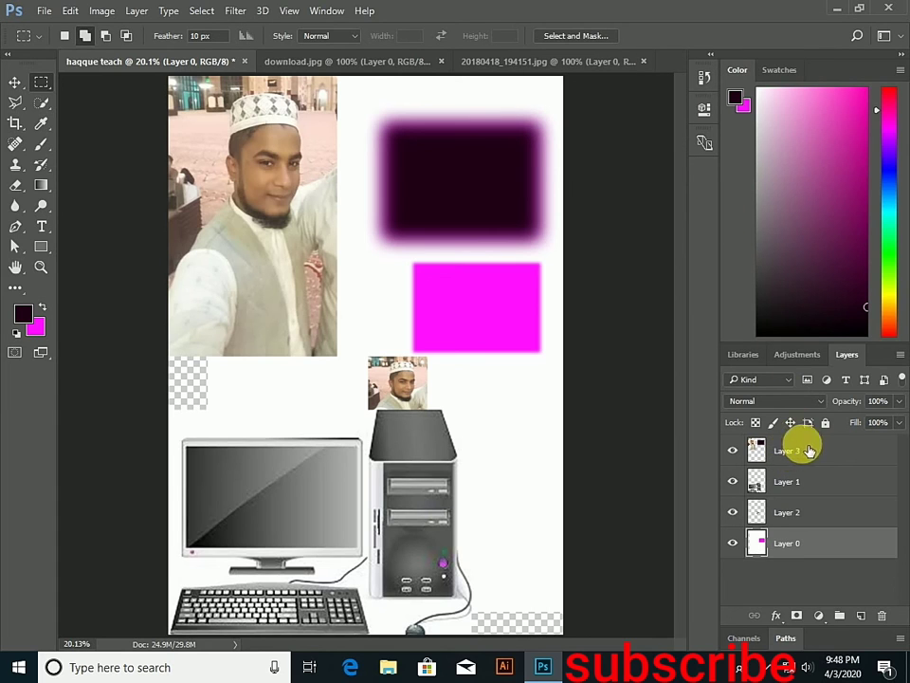
mouse_move(791, 455)
mouse_down()
mouse_move(891, 633)
mouse_move(876, 616)
mouse_up()
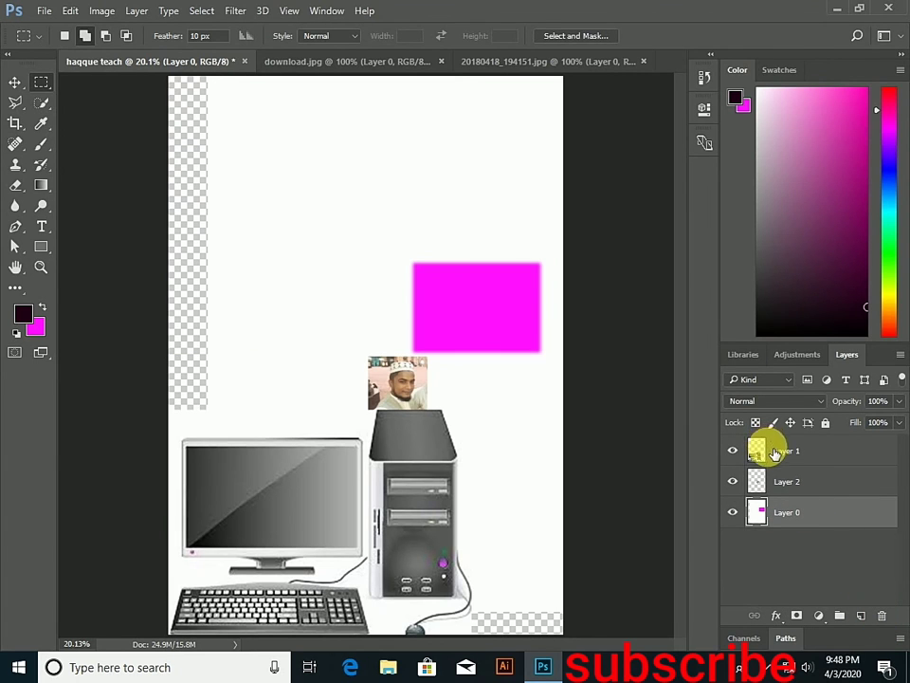
click(45, 10)
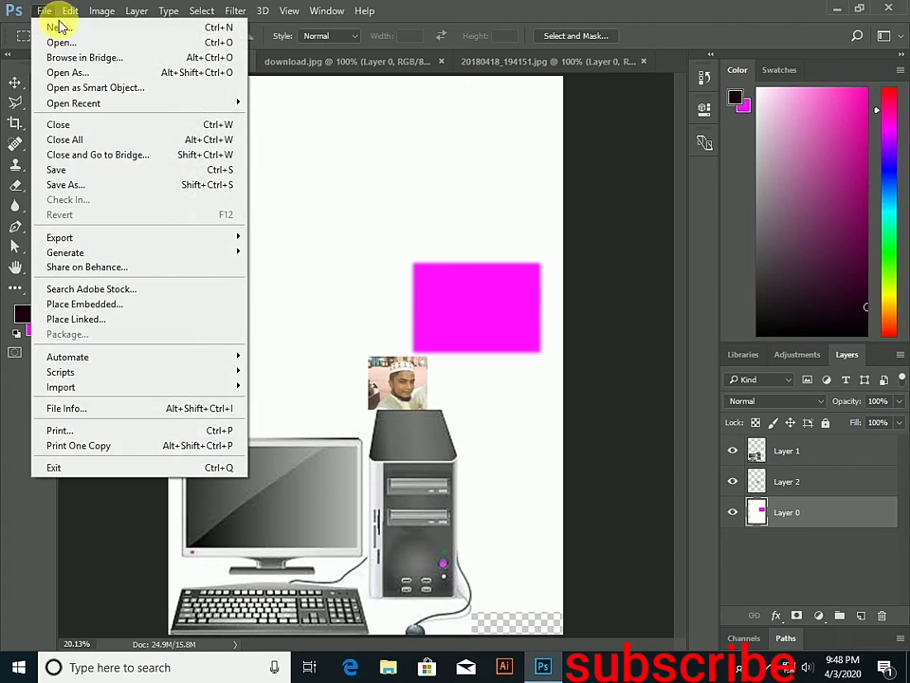
click(59, 26)
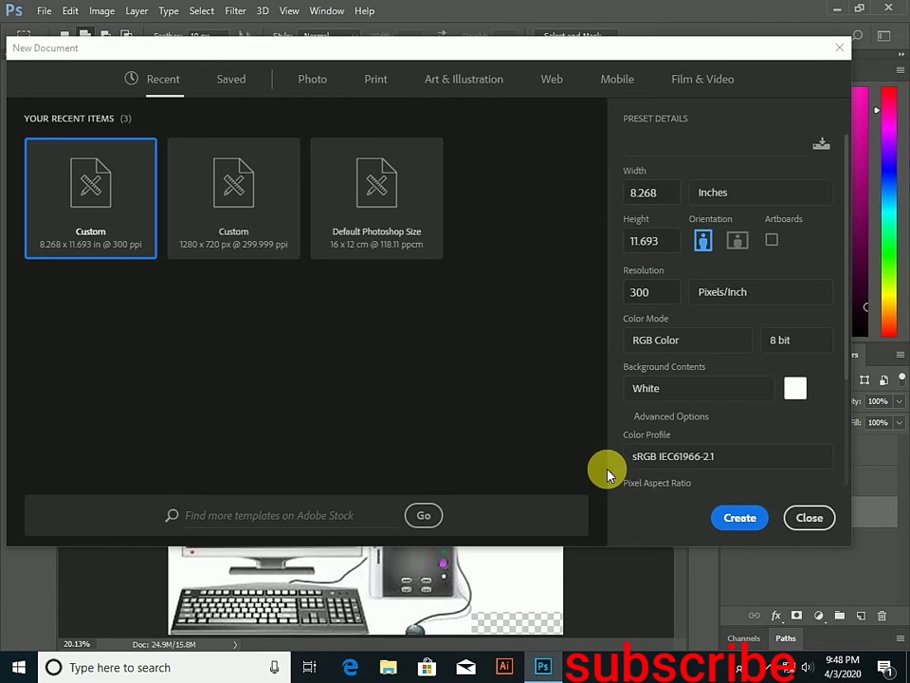
click(730, 518)
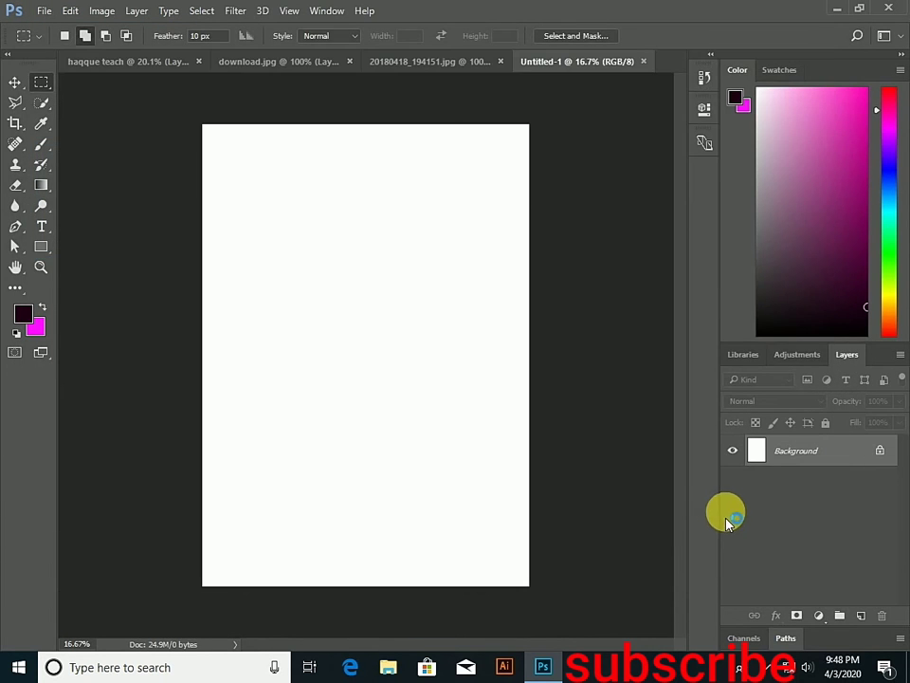
Drag the portrait from 20180418_194151.jpg into Untitled-1 as Layer 1
click(376, 63)
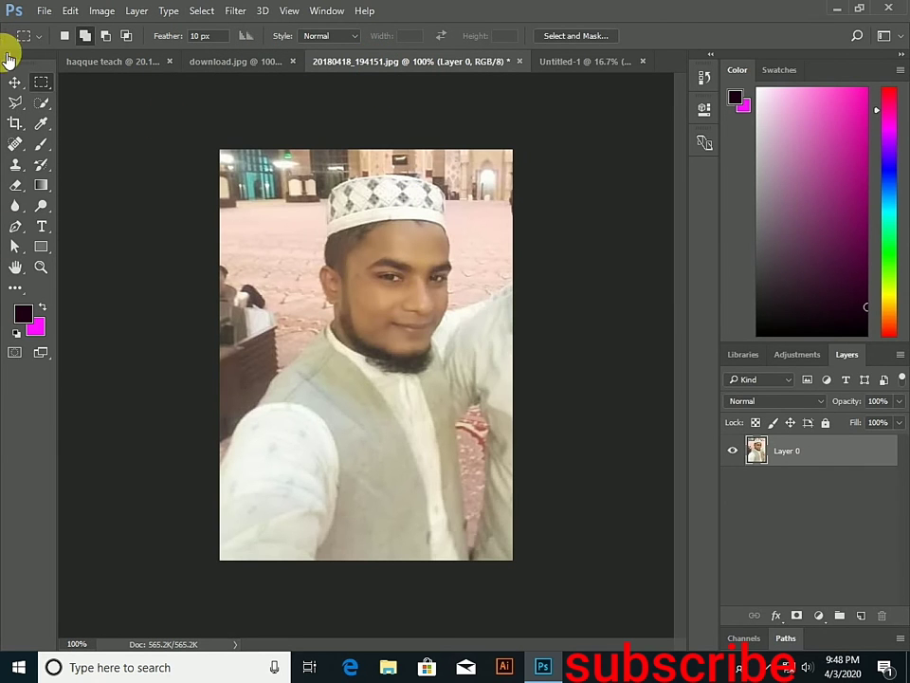
click(15, 83)
mouse_move(309, 244)
mouse_down()
mouse_move(136, 69)
mouse_move(621, 76)
mouse_up()
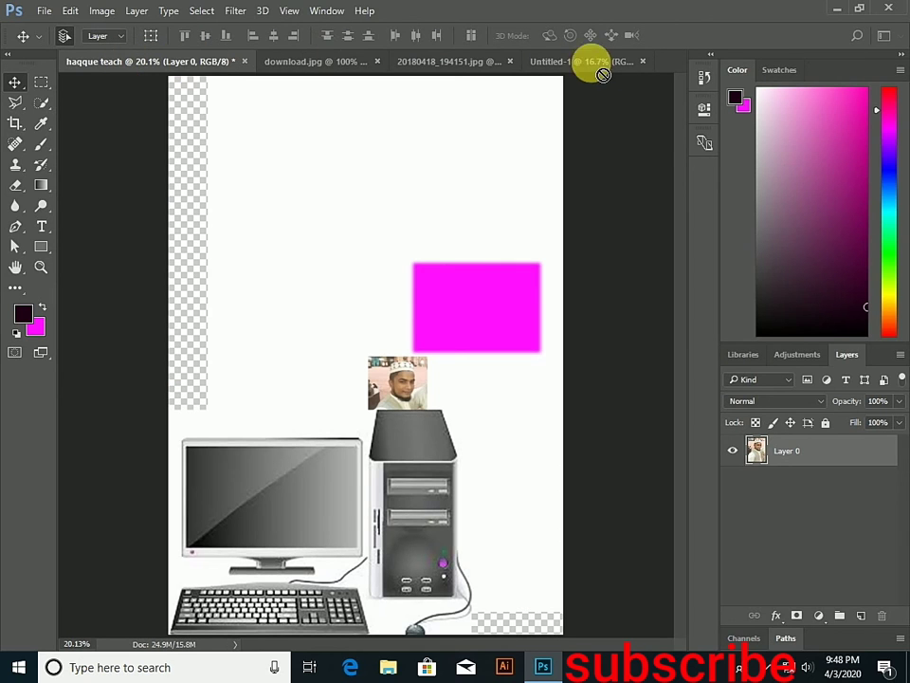
drag(621, 76, 365, 273)
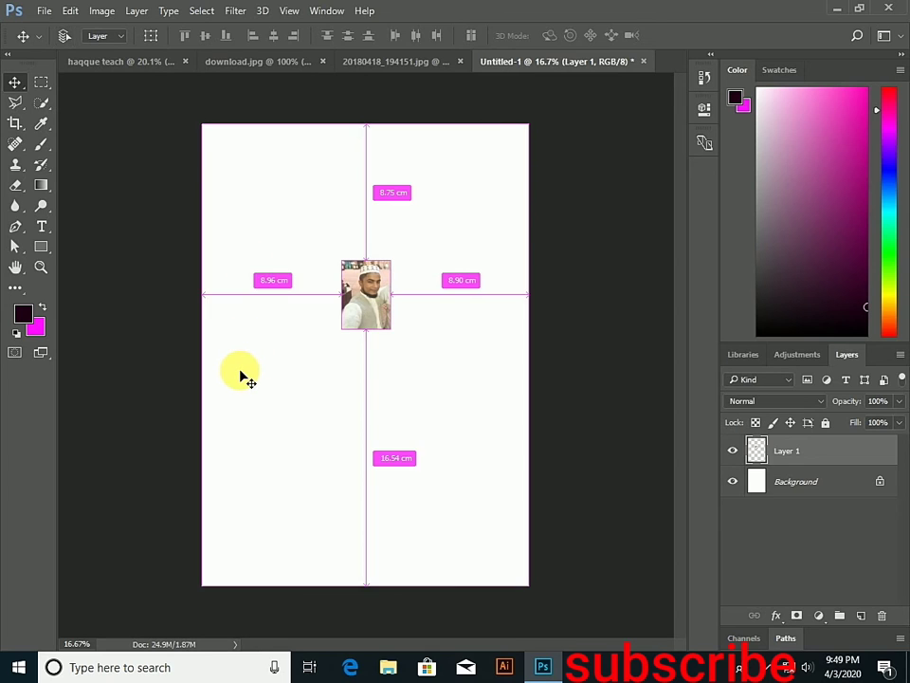
Scale the placed photo up about 3.5 times and move it to the upper centre
key(ctrl+t)
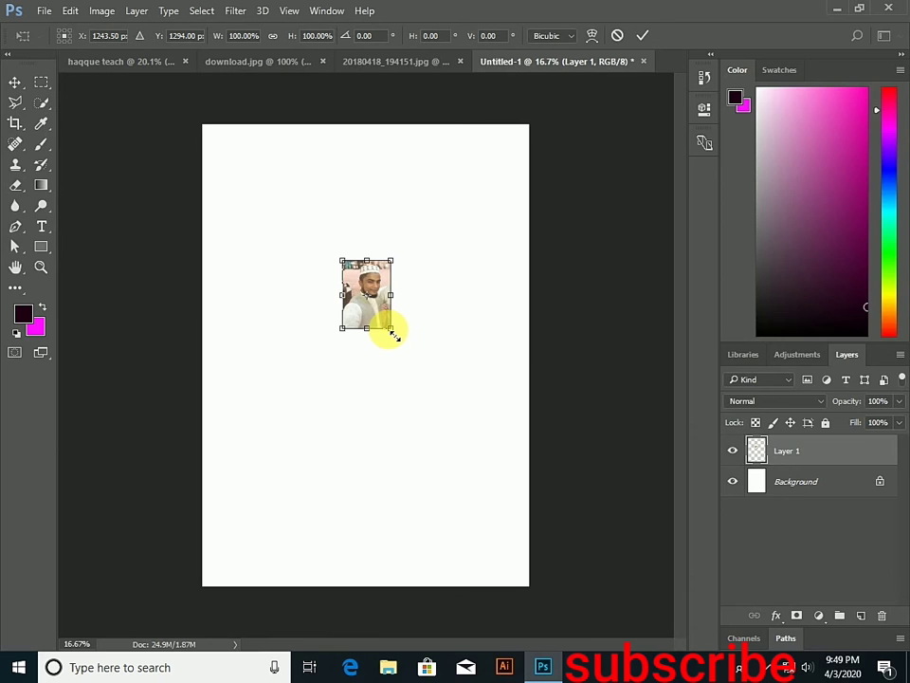
drag(392, 329, 521, 489)
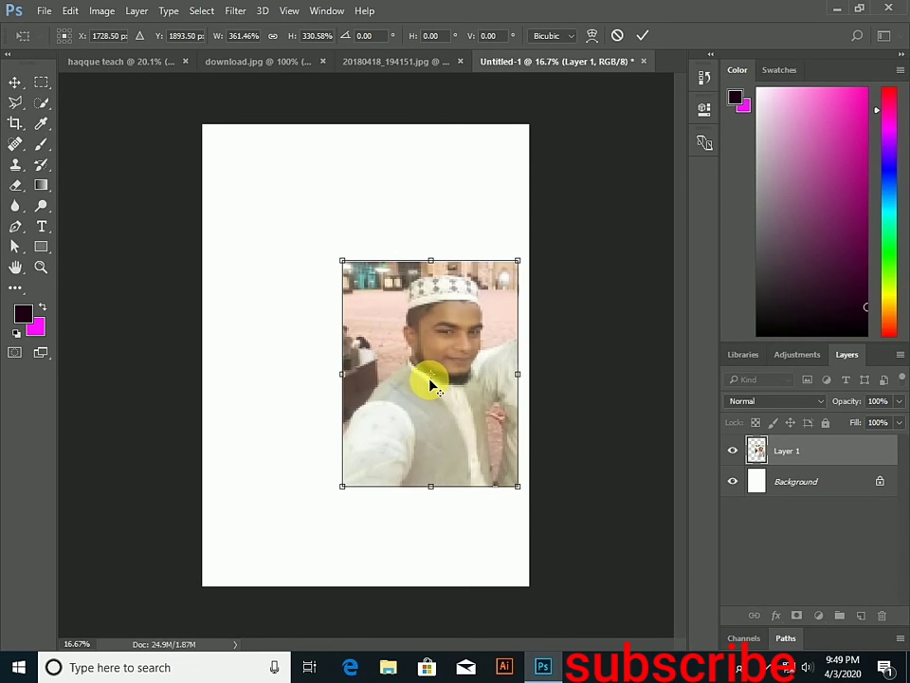
click(16, 83)
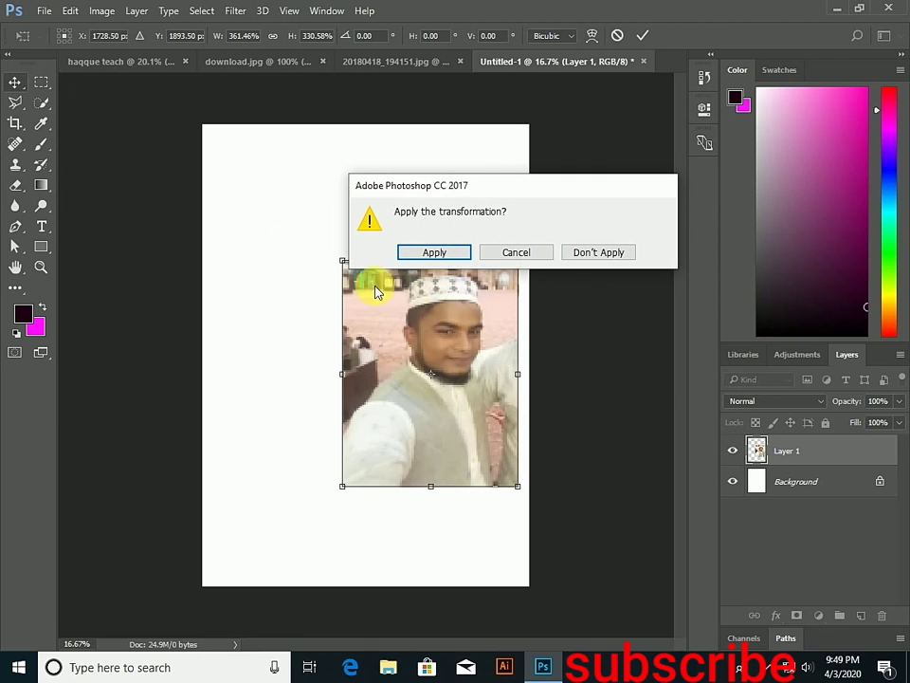
click(434, 252)
drag(452, 353, 387, 254)
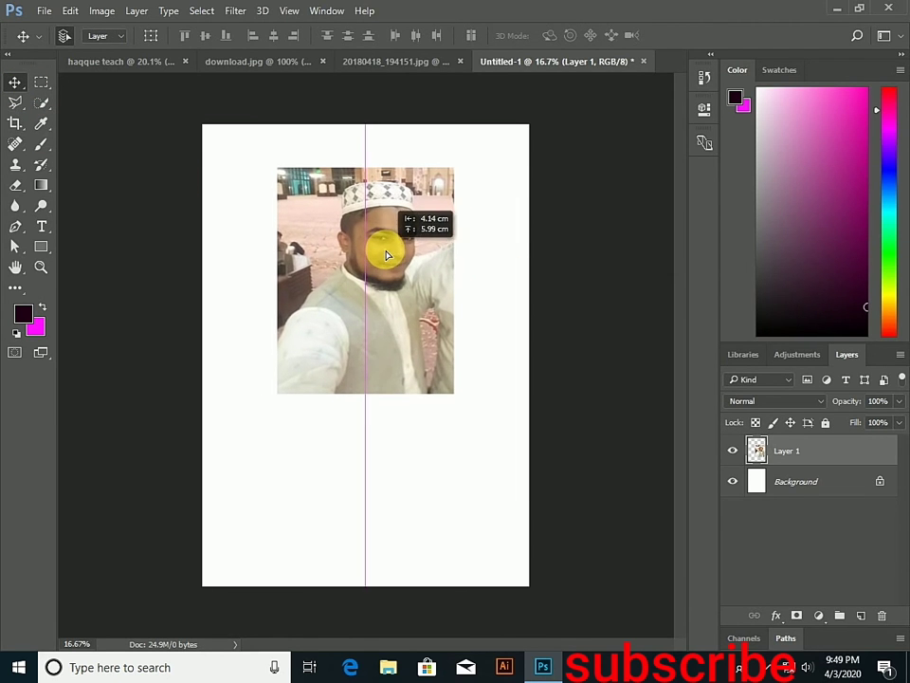
click(43, 83)
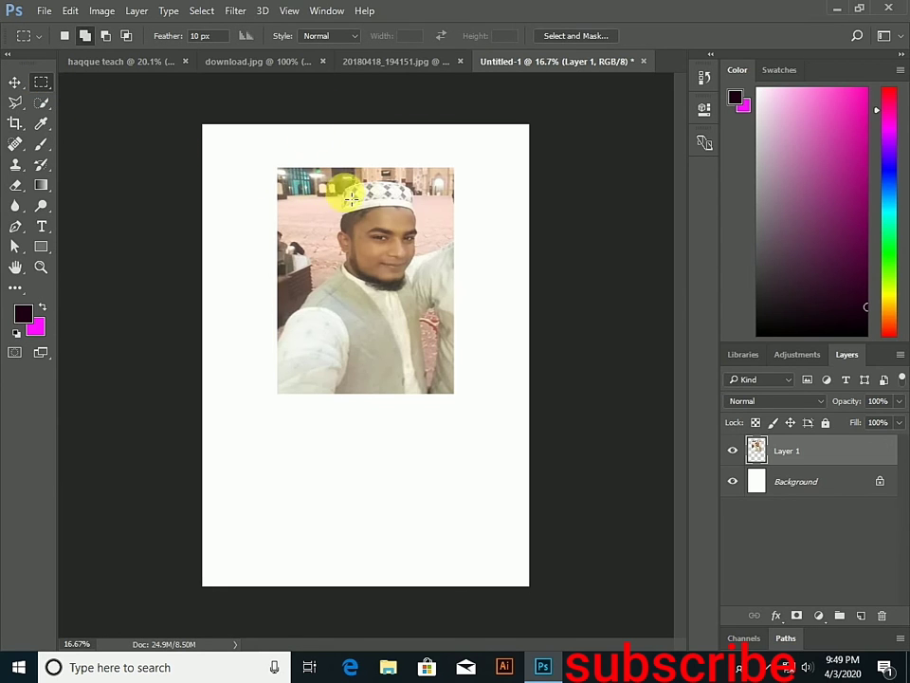
Select the photo's face area and create a second blank document, Untitled-2
mouse_move(310, 186)
mouse_down()
mouse_move(464, 292)
mouse_move(455, 284)
mouse_up()
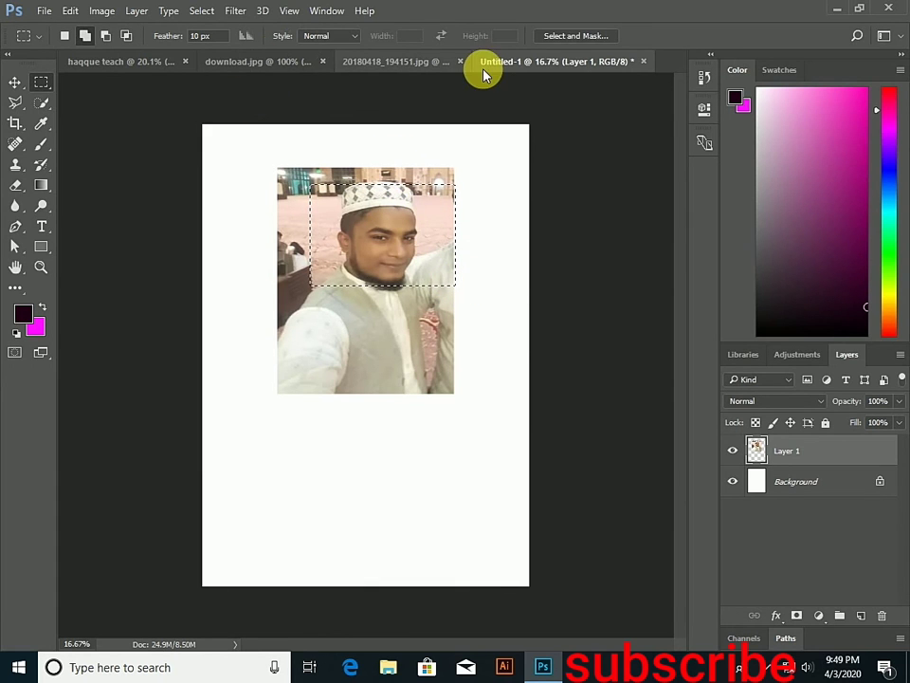
click(42, 13)
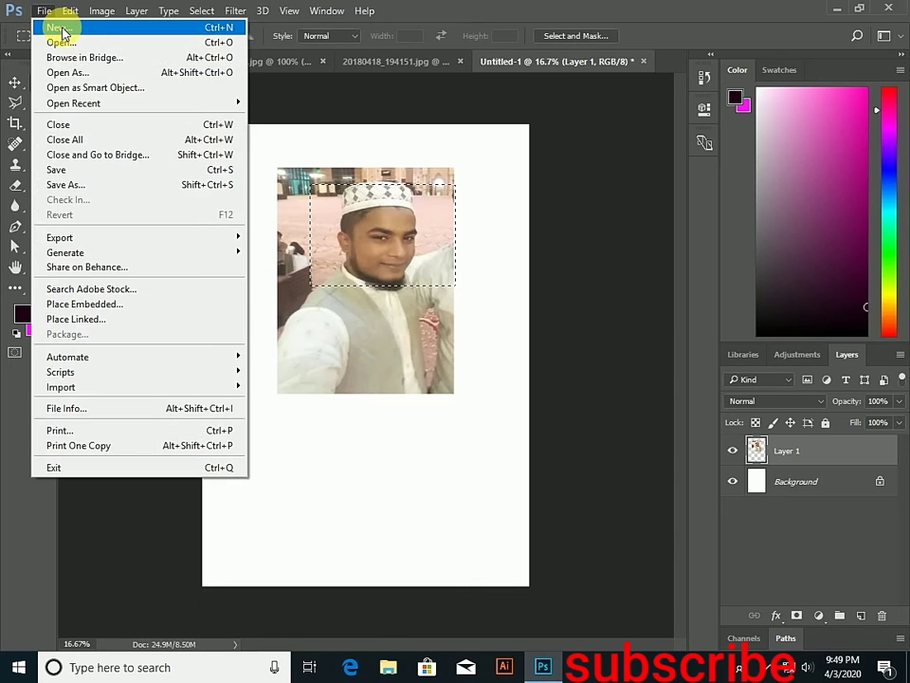
click(59, 25)
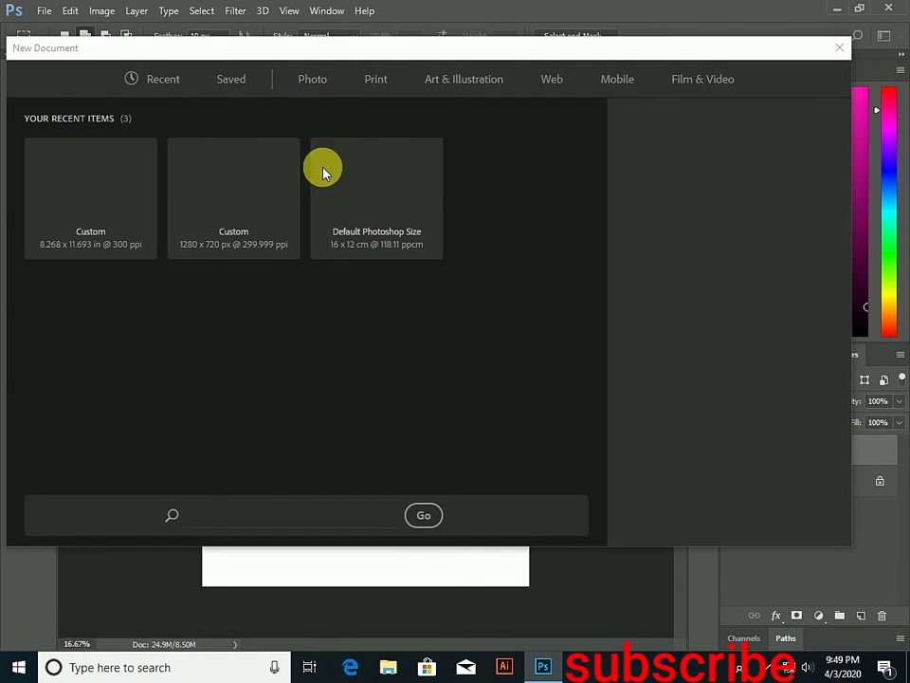
click(735, 518)
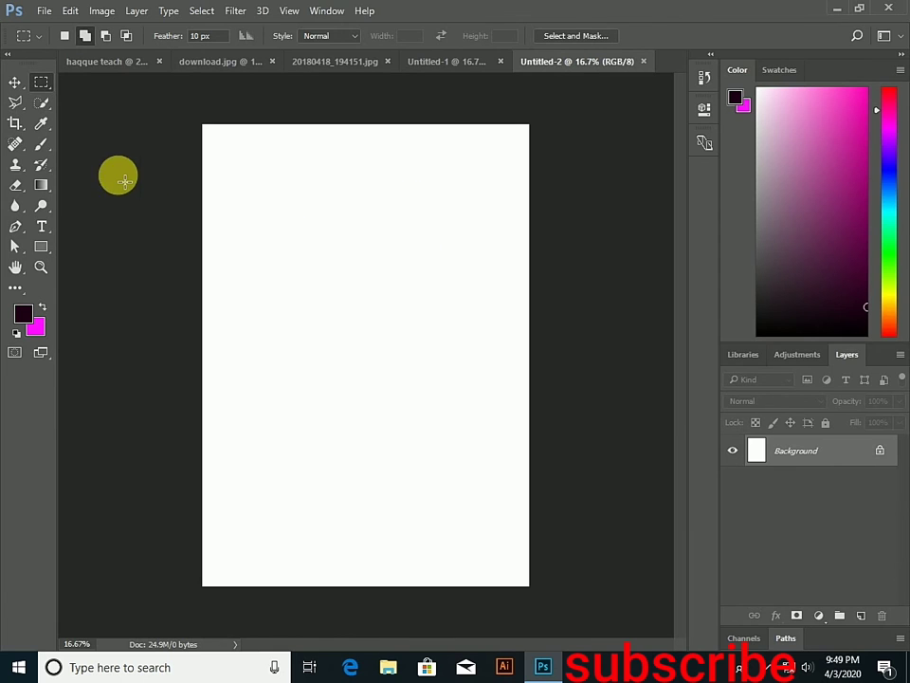
Paste the face into Untitled-2 and drag a second copy over from Untitled-1
click(418, 62)
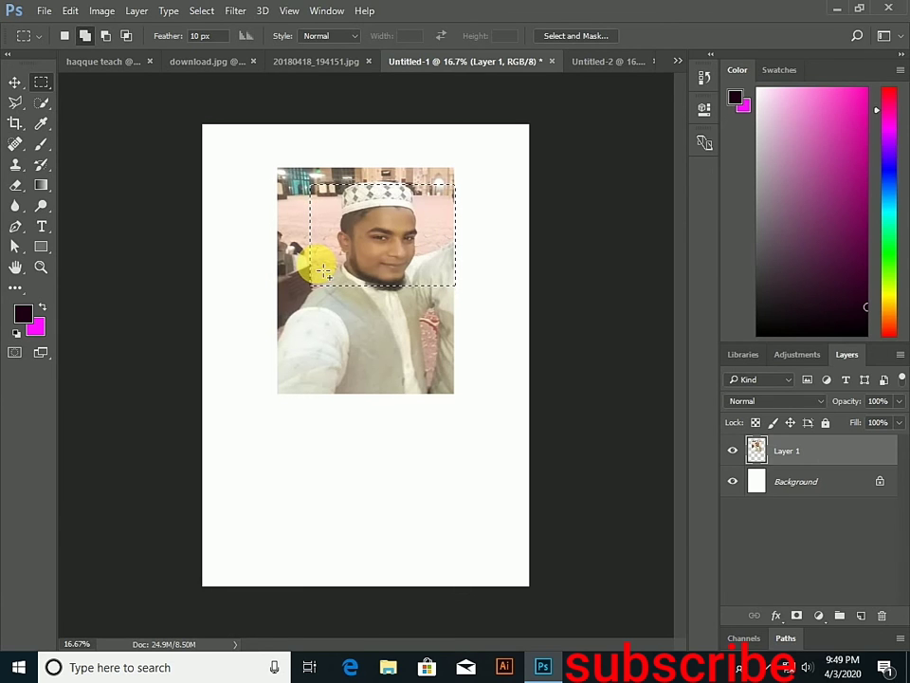
click(616, 60)
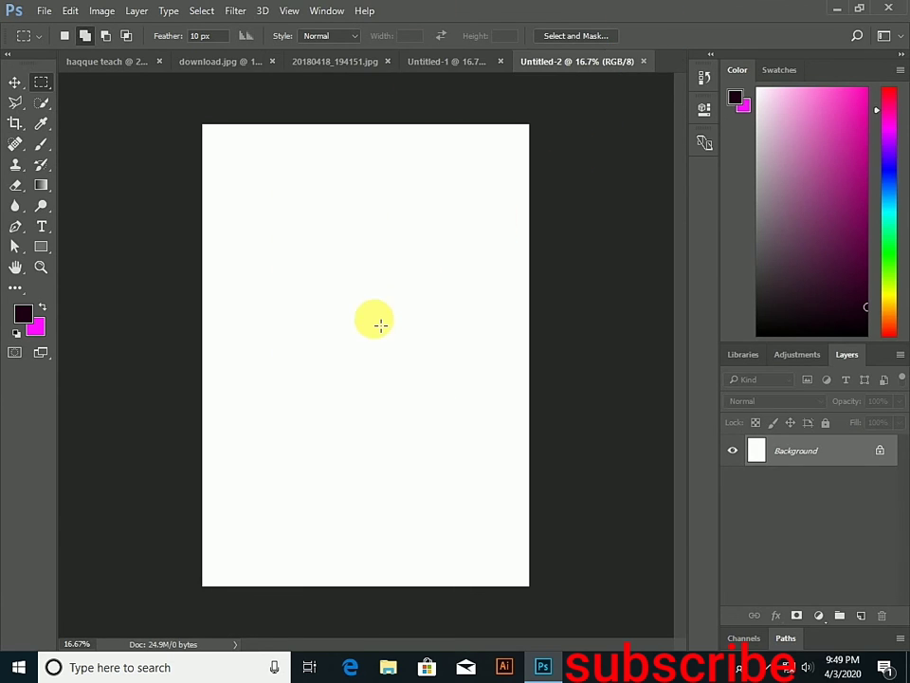
key(ctrl+v)
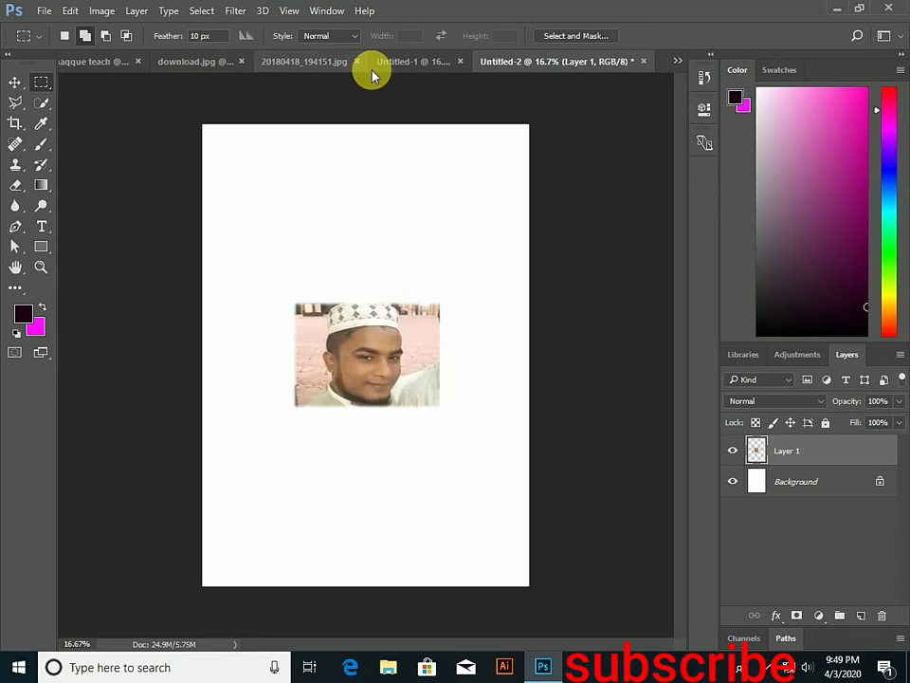
click(397, 64)
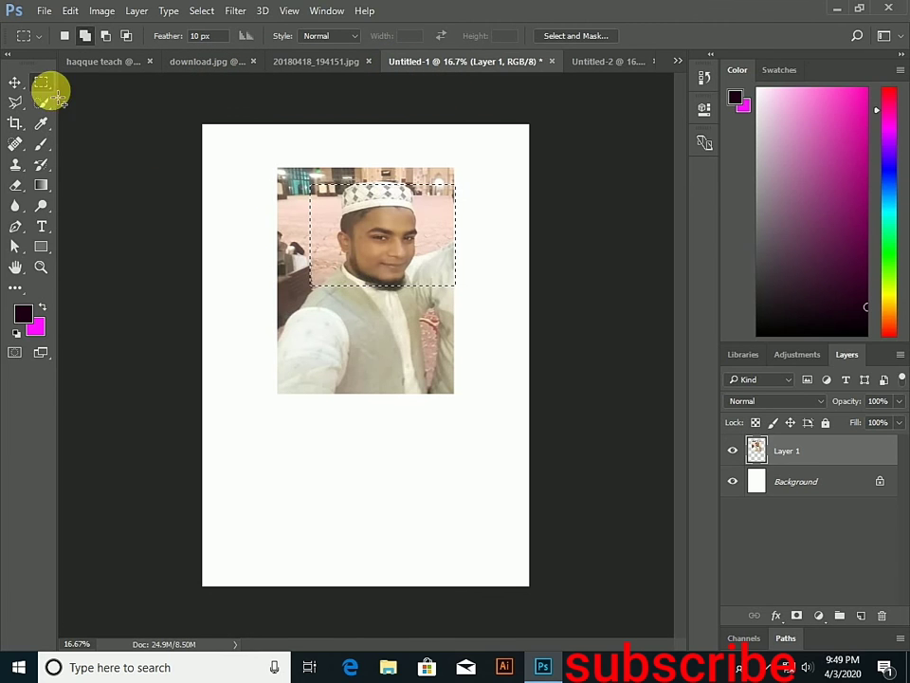
click(17, 85)
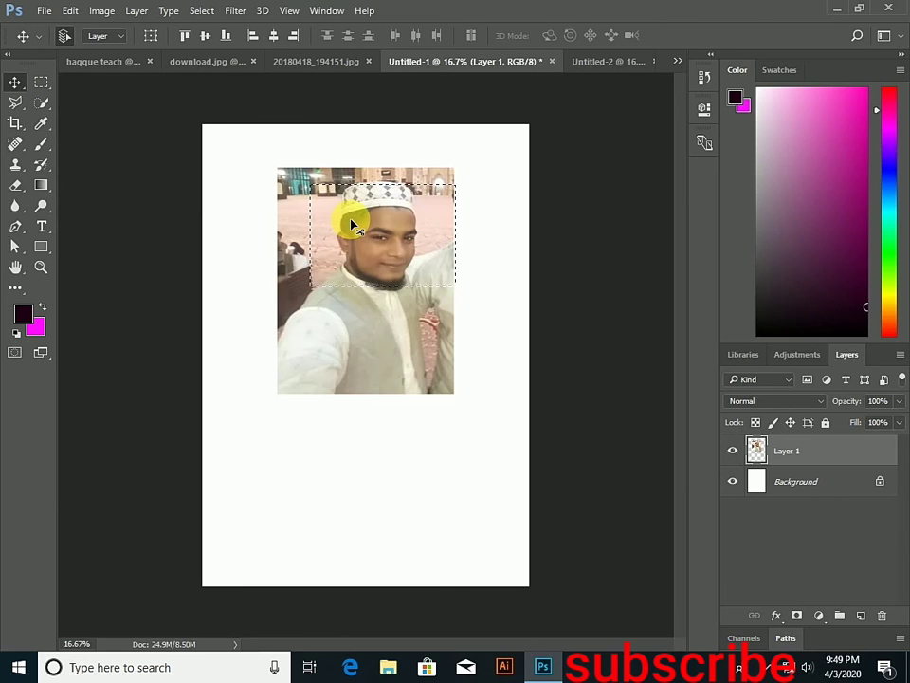
mouse_move(351, 216)
mouse_down()
mouse_move(610, 68)
mouse_move(370, 224)
mouse_up()
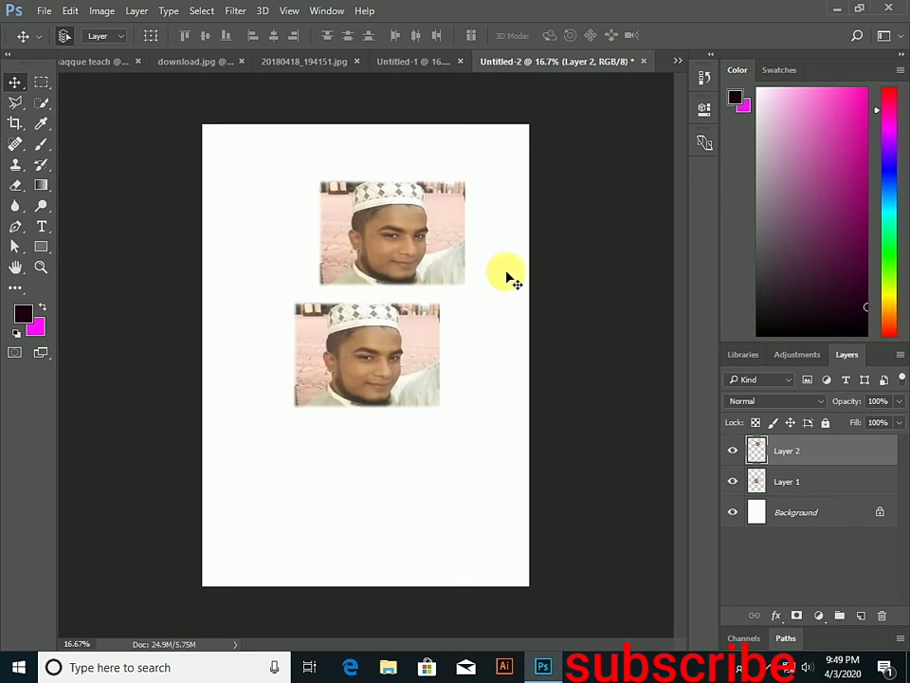
click(408, 63)
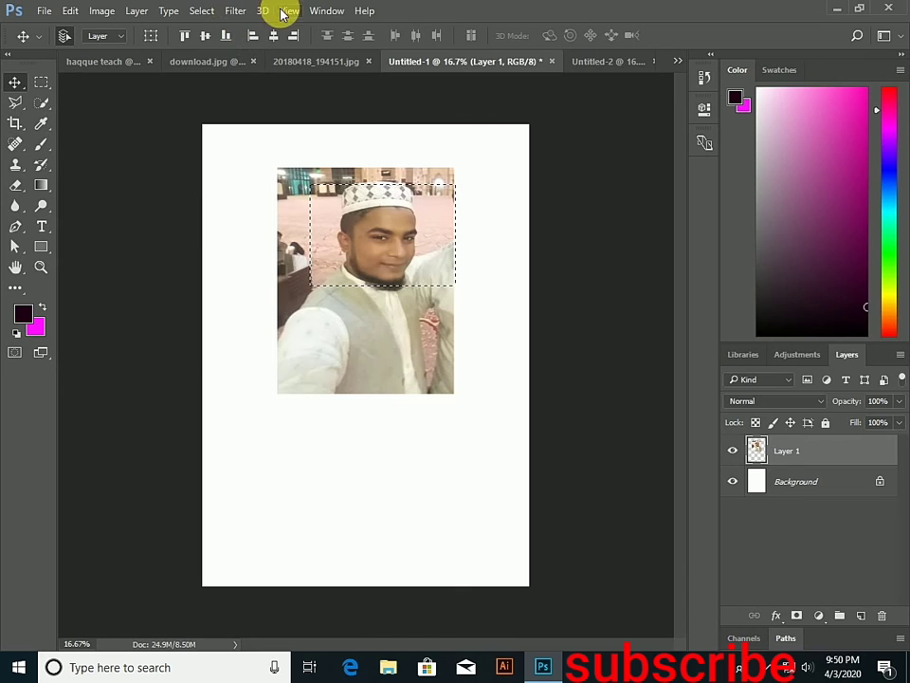
Clear the rectangular selection and draw an elliptical selection around the portrait's face
click(200, 13)
click(217, 45)
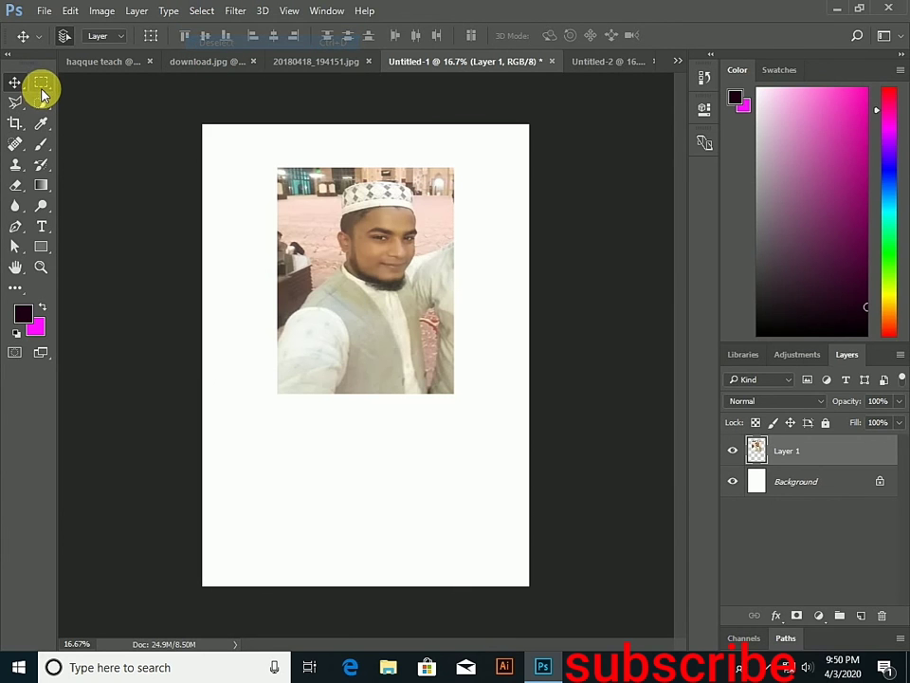
click(42, 89)
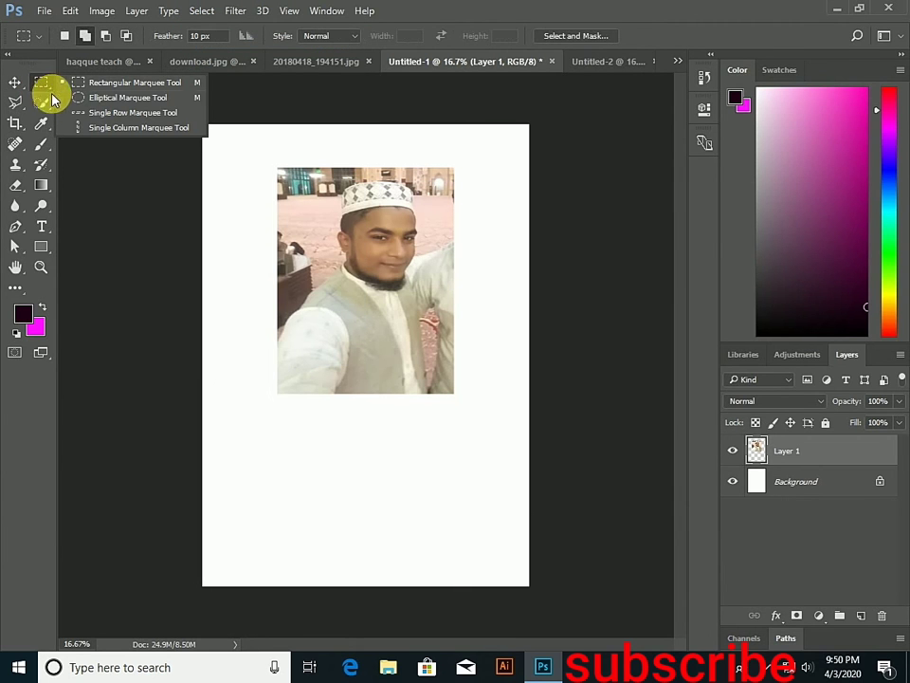
click(134, 100)
mouse_move(331, 187)
mouse_down()
mouse_move(442, 295)
mouse_move(434, 292)
mouse_up()
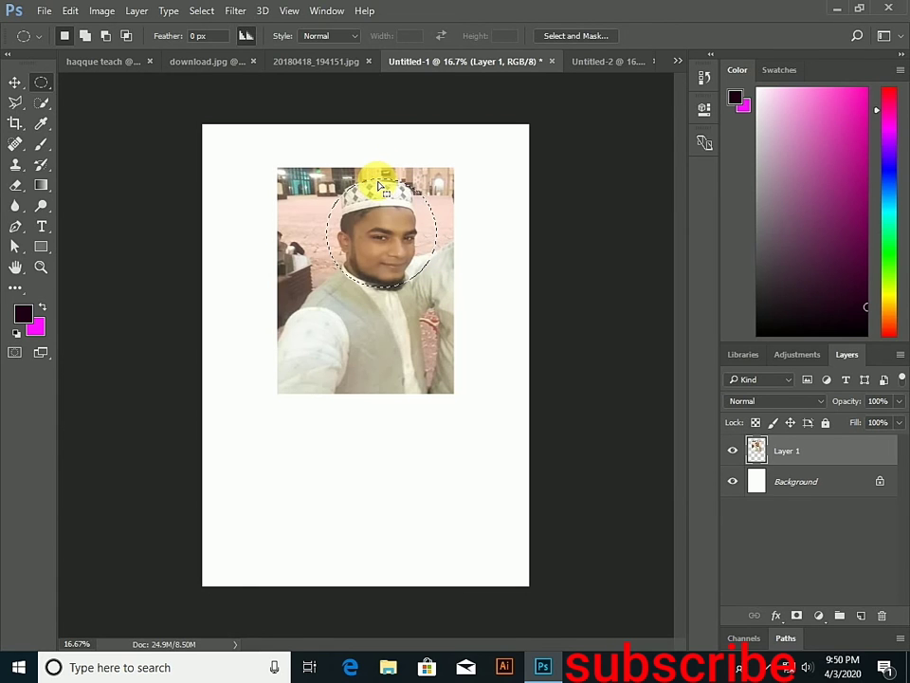
Delete the pixels inside the circle so white shows through, and shift the photo slightly
click(14, 83)
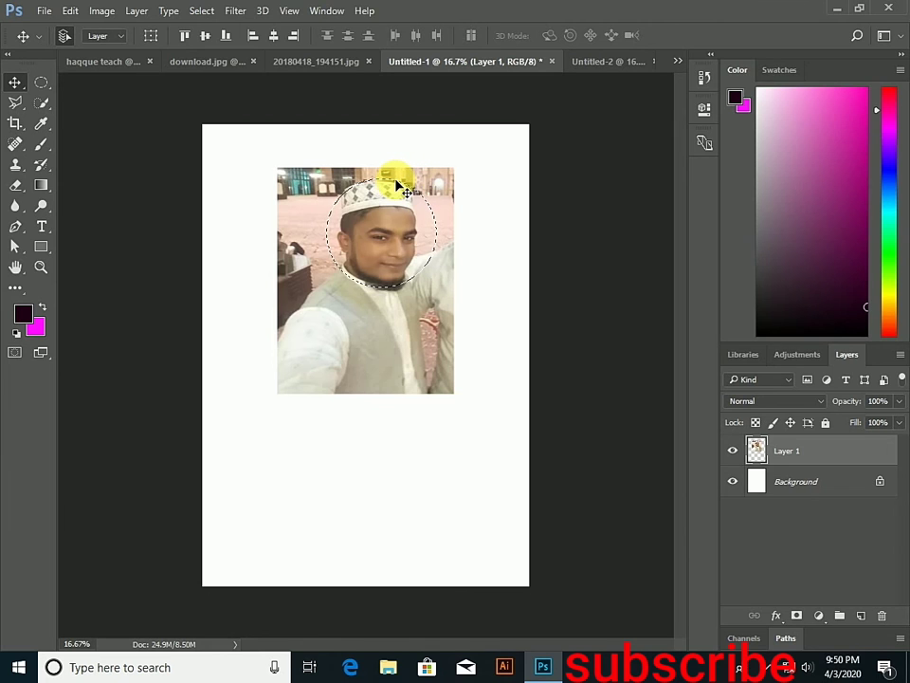
drag(403, 189, 402, 178)
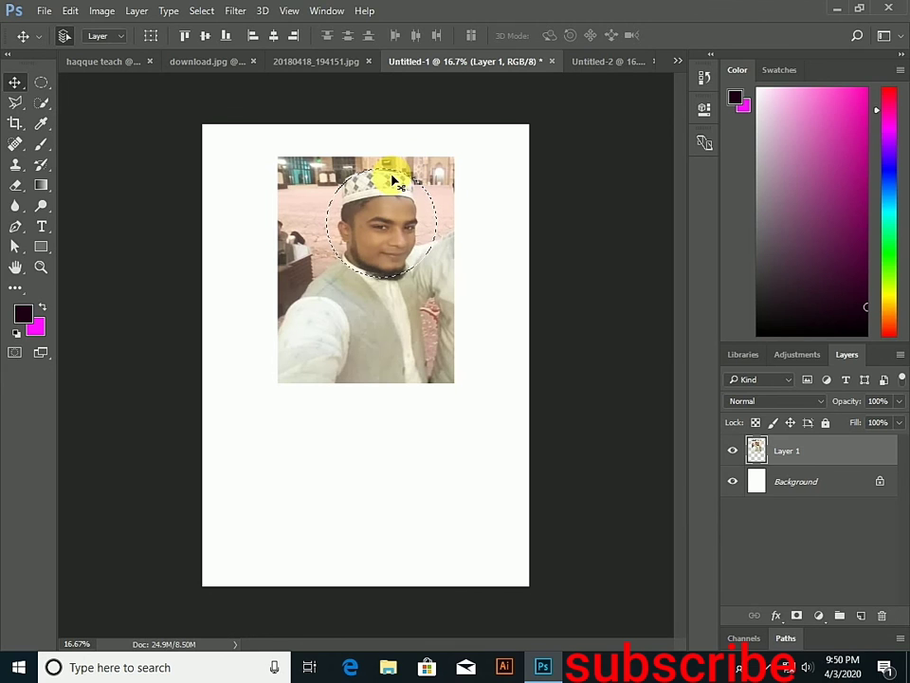
key(Delete)
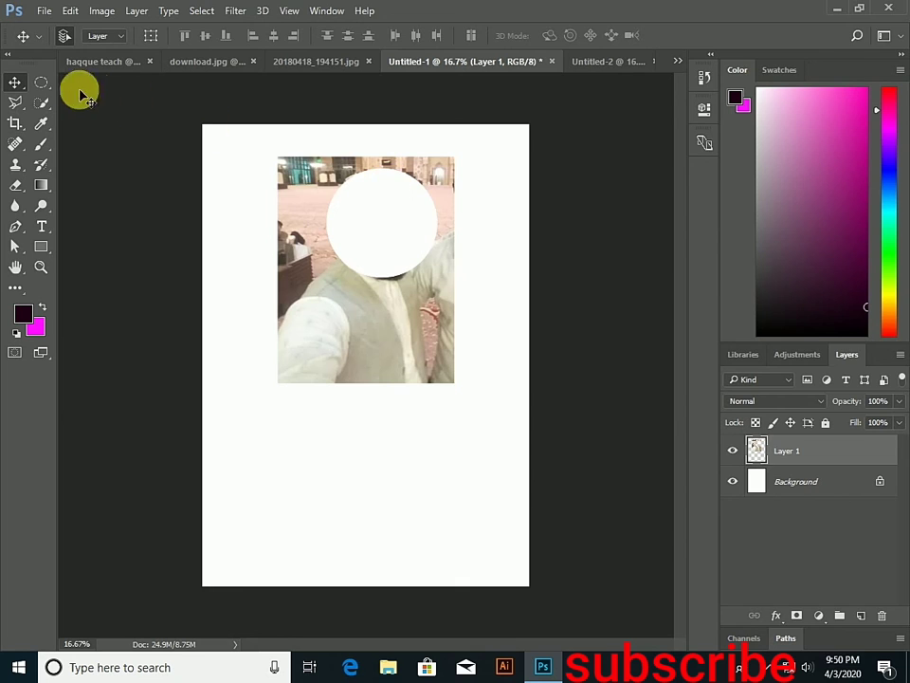
drag(395, 173, 384, 217)
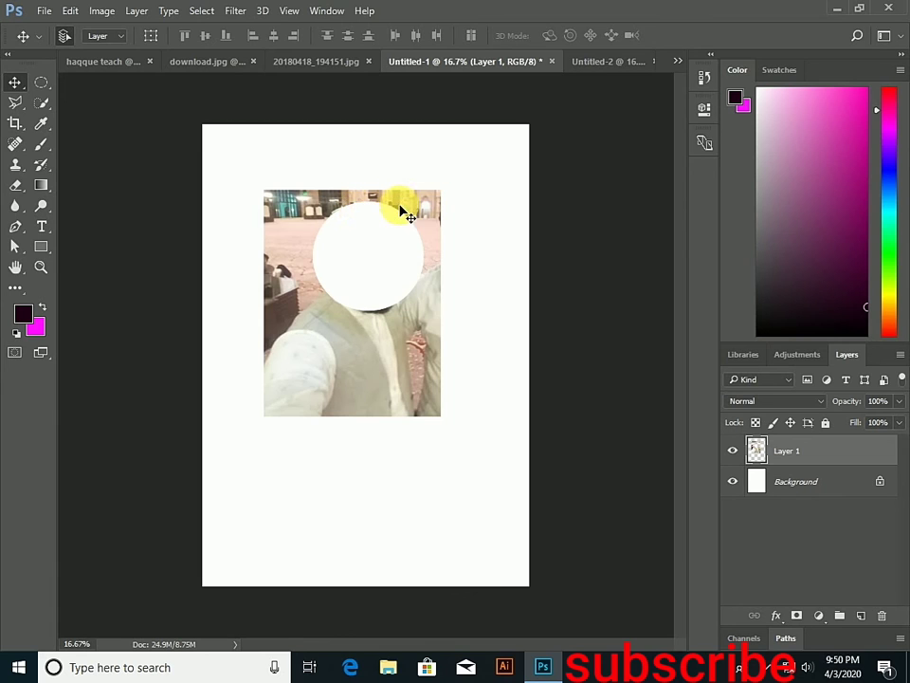
mouse_move(386, 232)
mouse_down()
mouse_move(386, 265)
mouse_move(370, 281)
mouse_move(375, 252)
mouse_move(402, 227)
mouse_up()
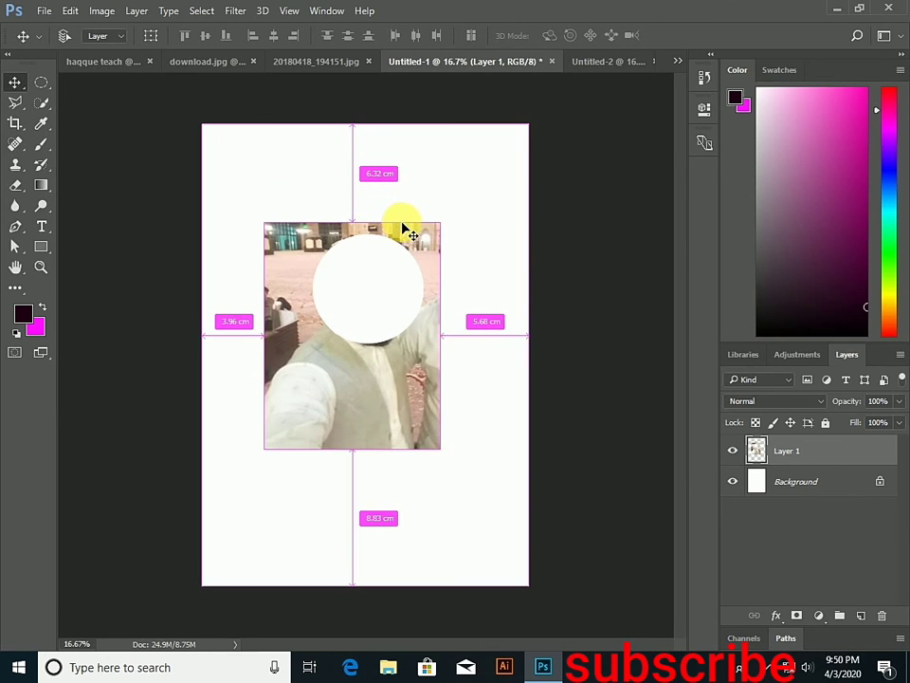
key(ctrl+z)
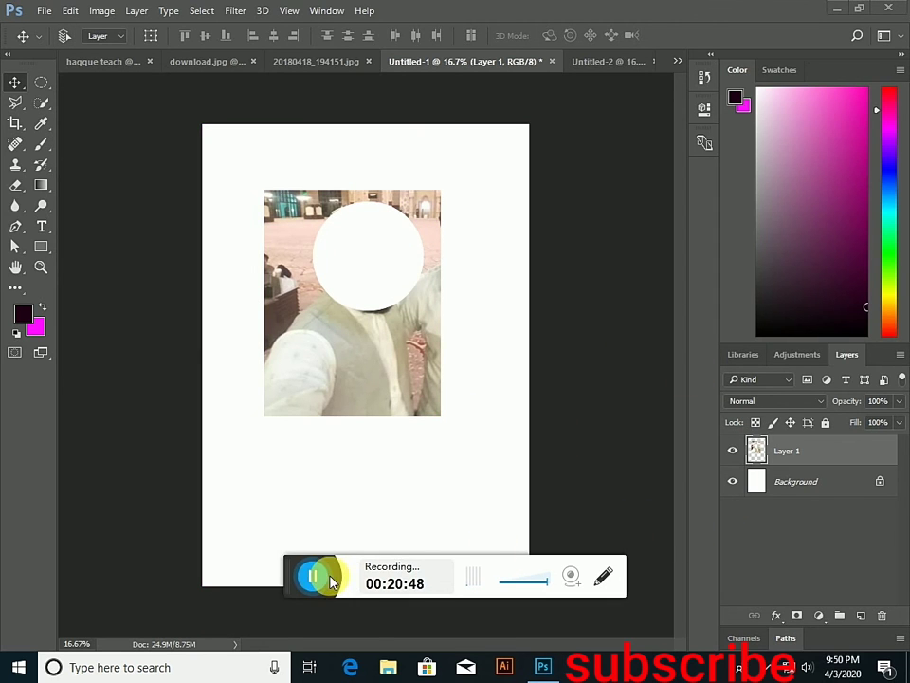
Drag the circled face up-left out of the photo, then move between the Untitled-1 and Untitled-2 documents
click(322, 577)
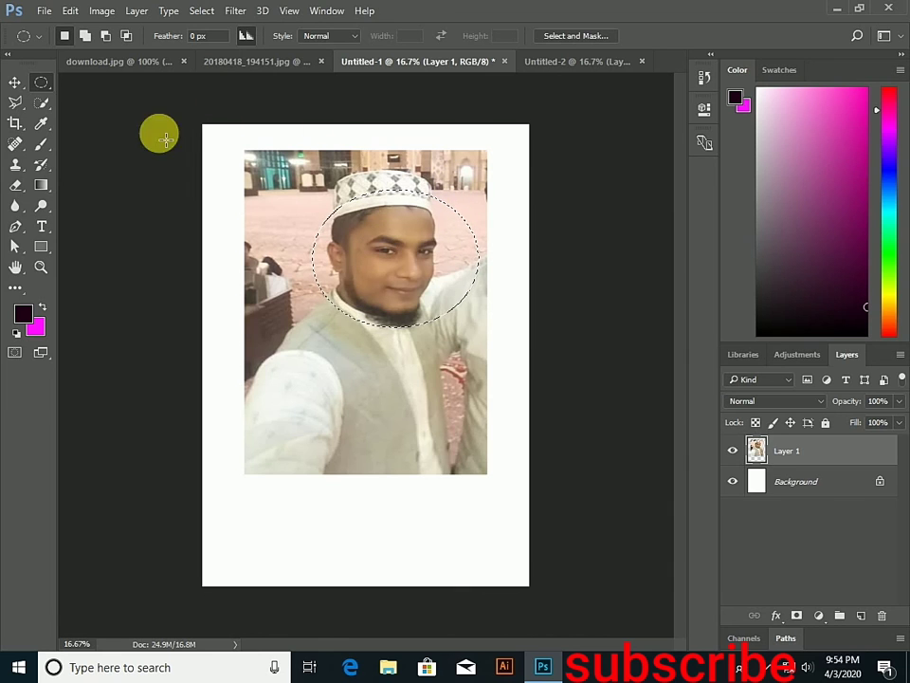
click(15, 83)
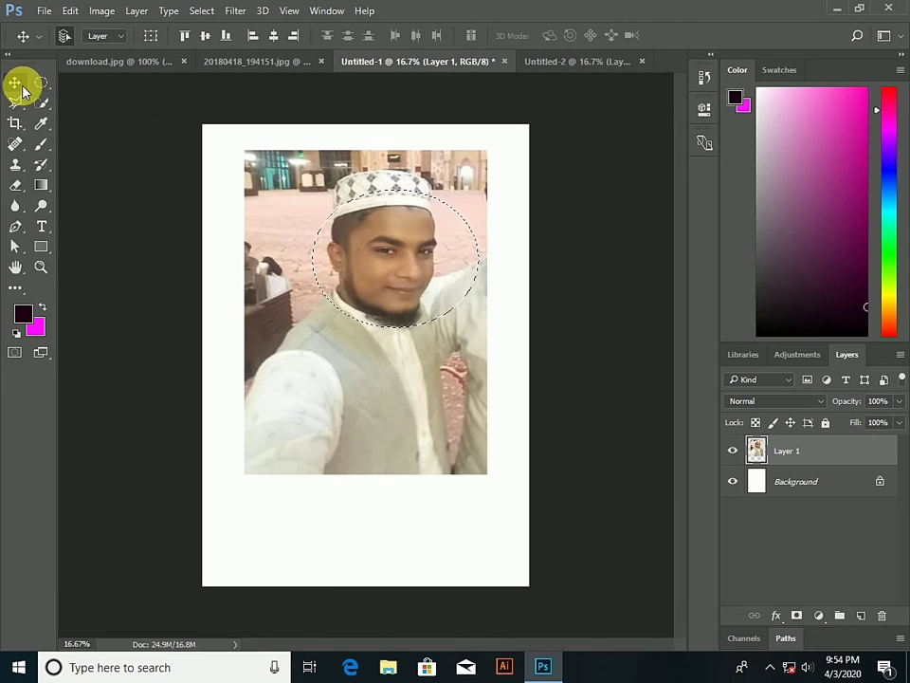
mouse_move(383, 198)
mouse_down()
mouse_move(372, 115)
mouse_move(455, 280)
mouse_move(290, 266)
mouse_up()
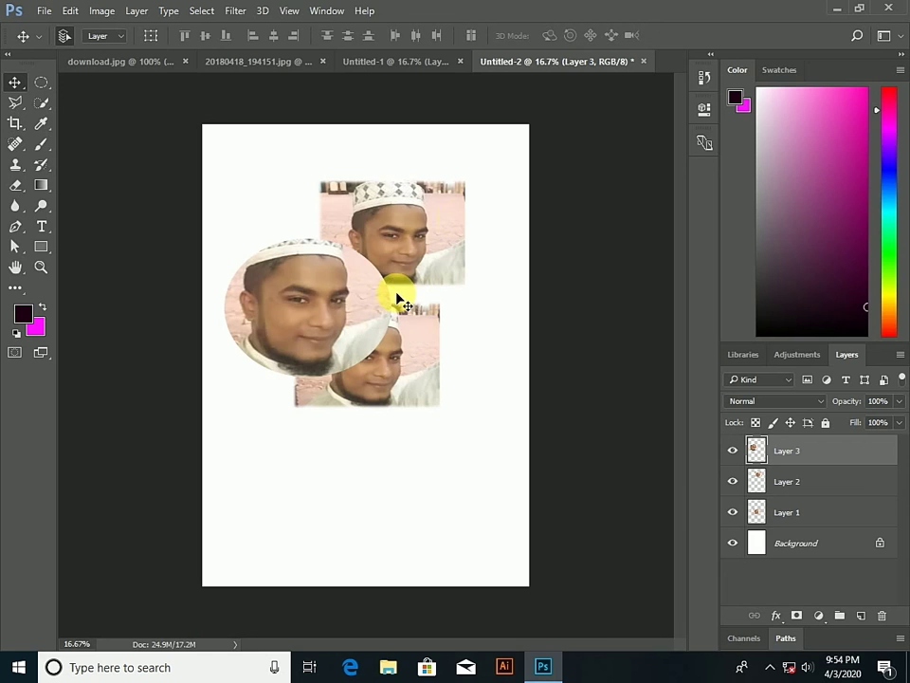
click(420, 62)
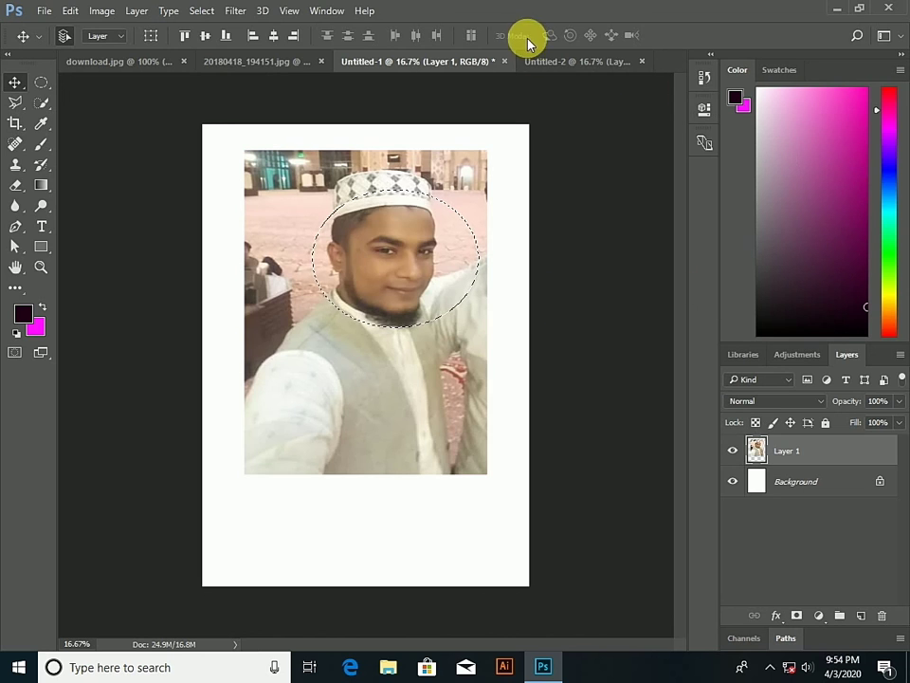
click(559, 65)
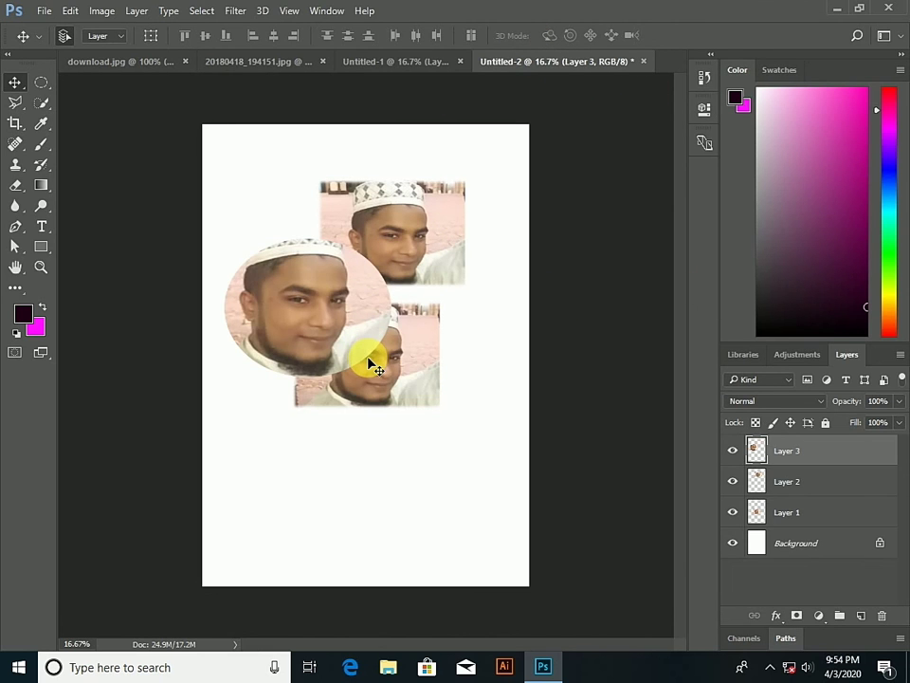
drag(374, 368, 374, 368)
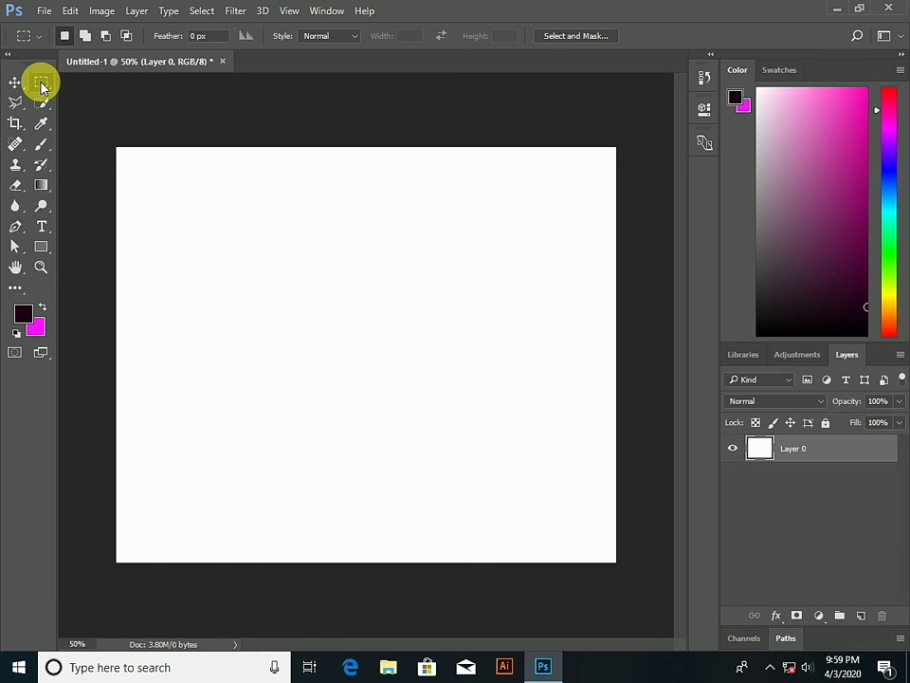
On a new layer, fill an upper-left rectangle with magenta, then add another empty layer above
mouse_move(172, 197)
mouse_down()
mouse_move(432, 318)
mouse_move(427, 314)
mouse_up()
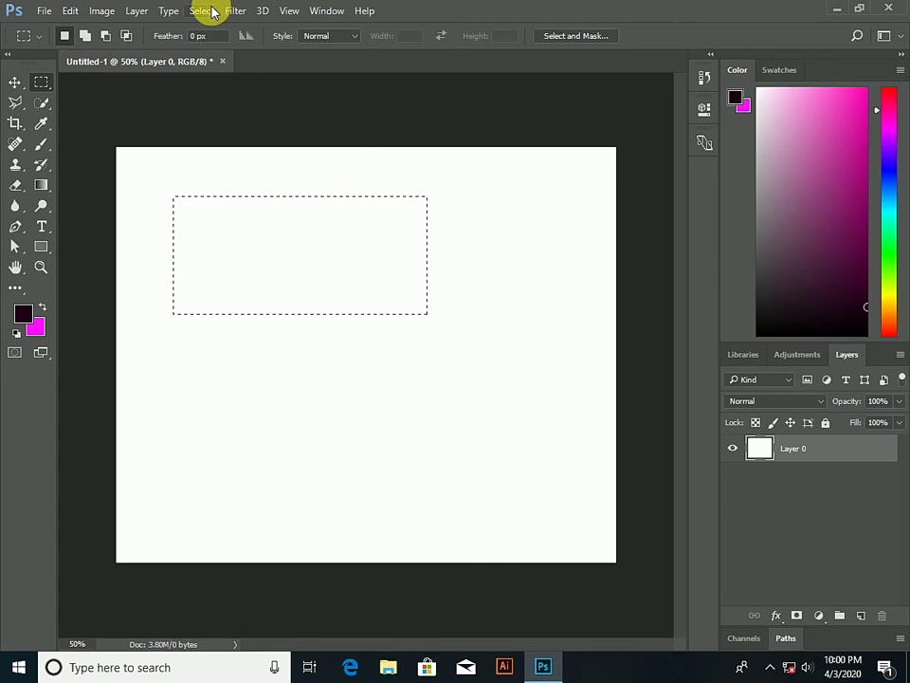
click(213, 11)
click(216, 41)
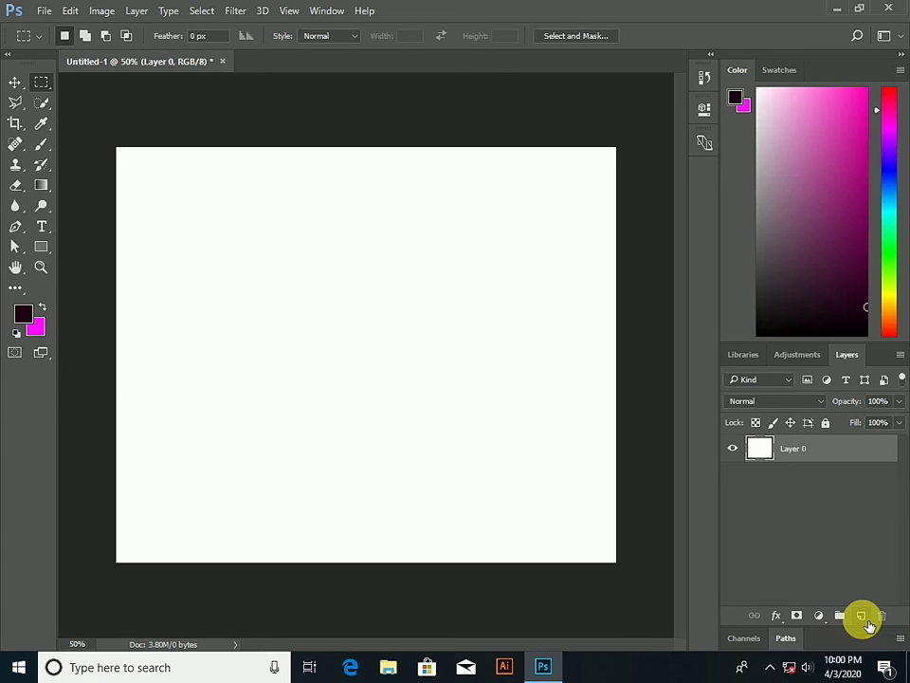
click(864, 620)
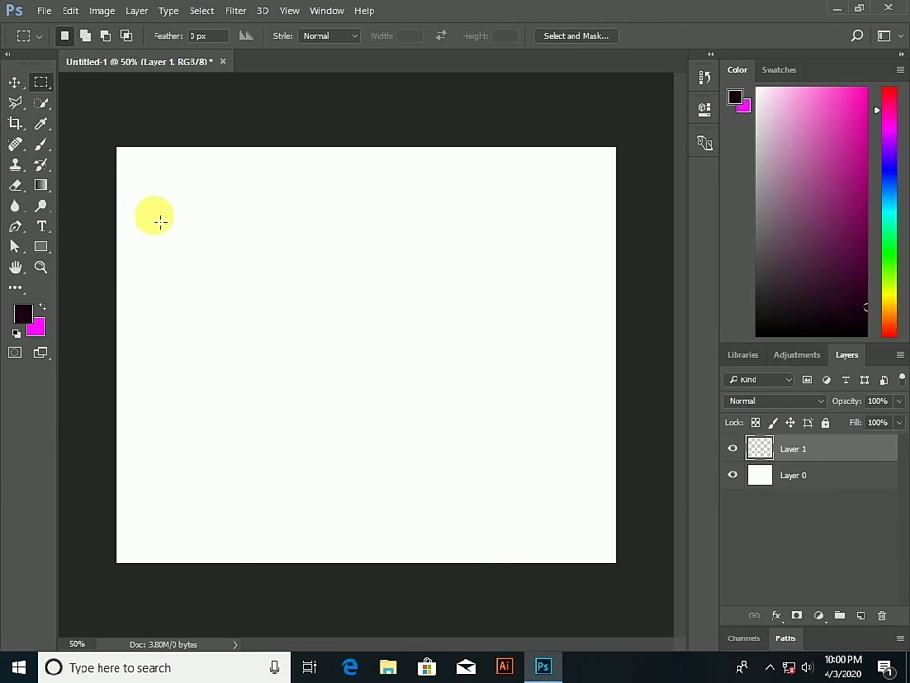
mouse_move(157, 210)
mouse_down()
mouse_move(316, 288)
mouse_move(322, 279)
mouse_up()
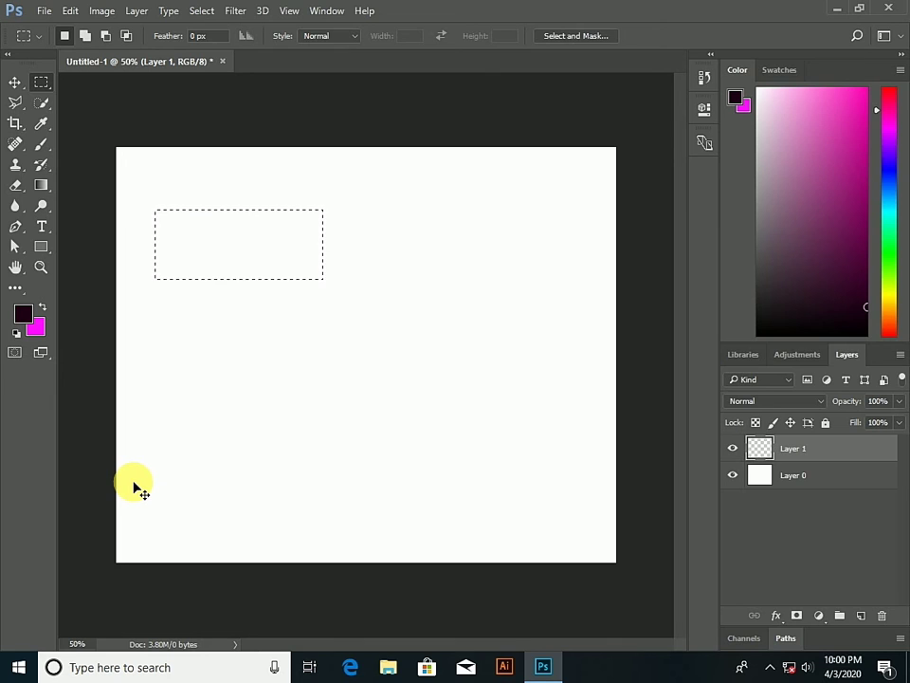
key(ctrl+BackSpace)
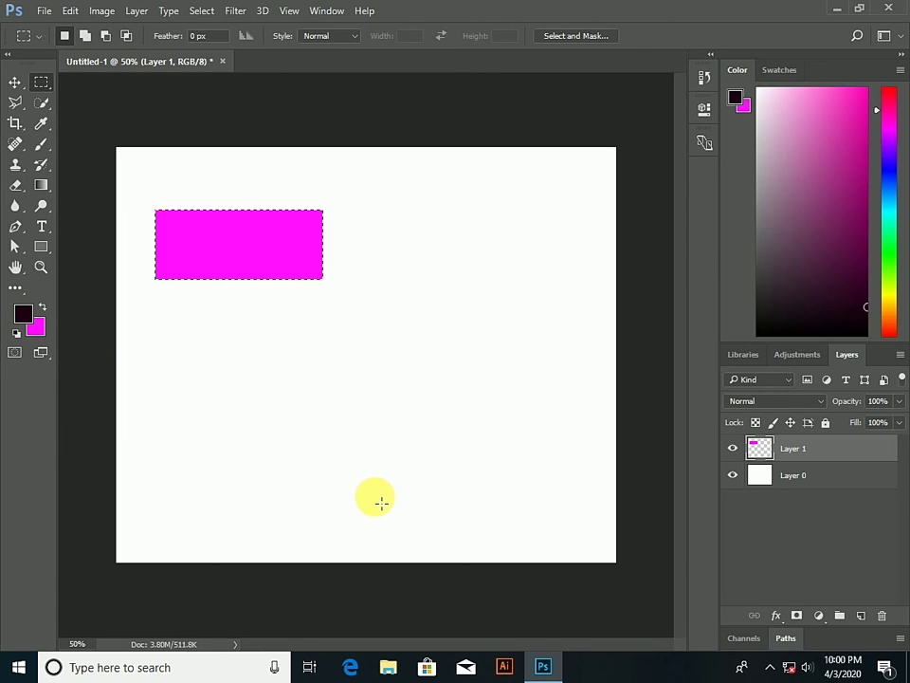
key(alt+BackSpace)
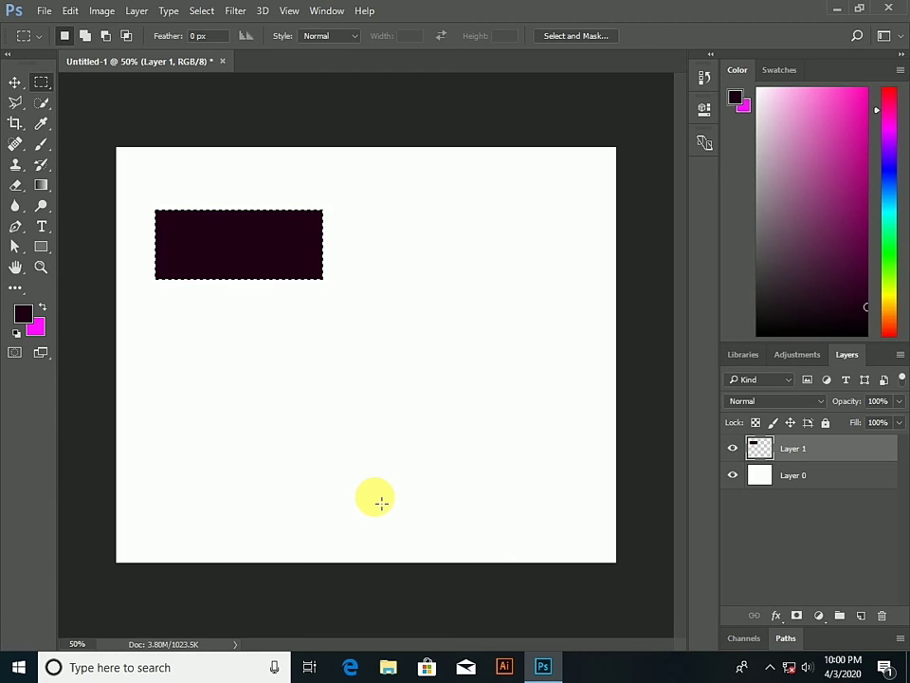
key(ctrl+BackSpace)
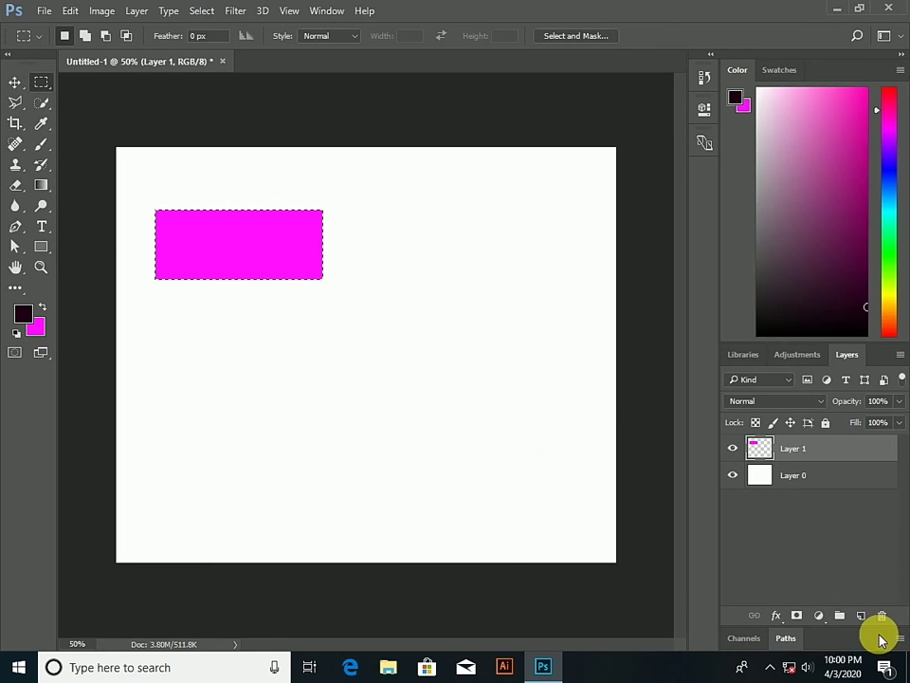
click(863, 617)
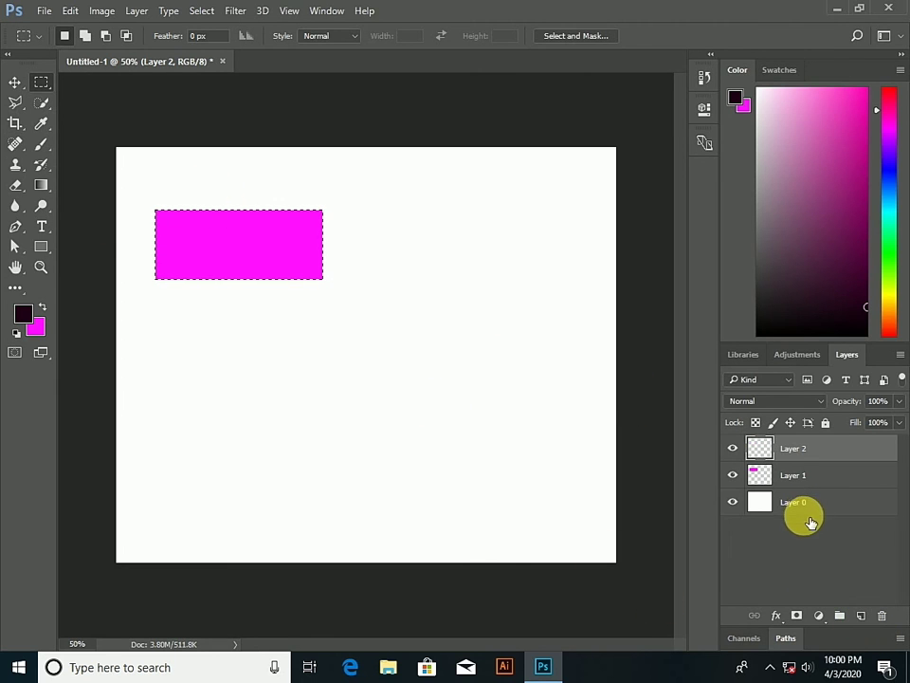
Fill a wider rectangle lower on the page with magenta
click(16, 83)
click(42, 84)
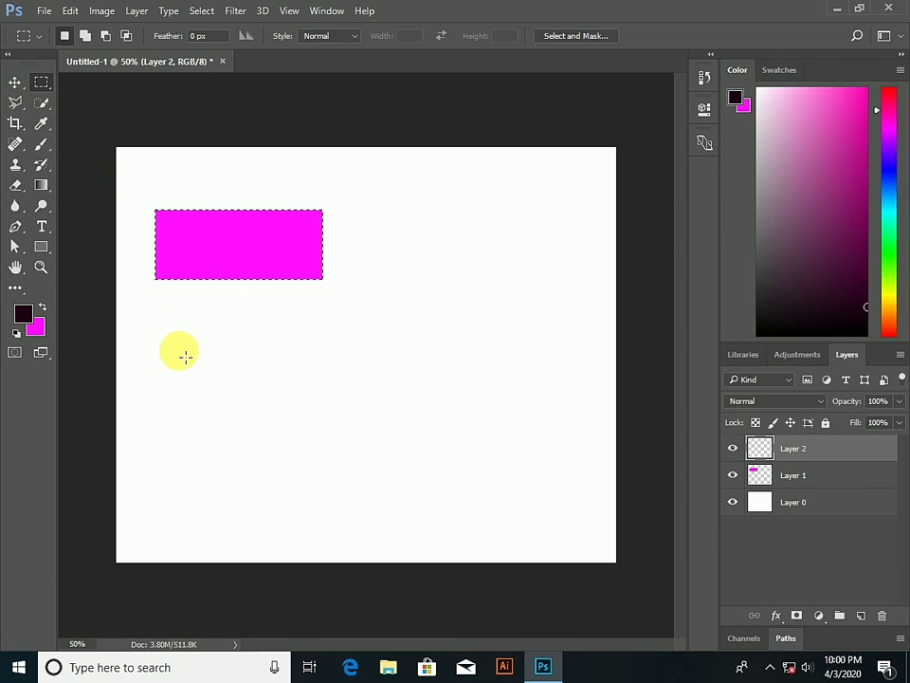
drag(172, 343, 410, 417)
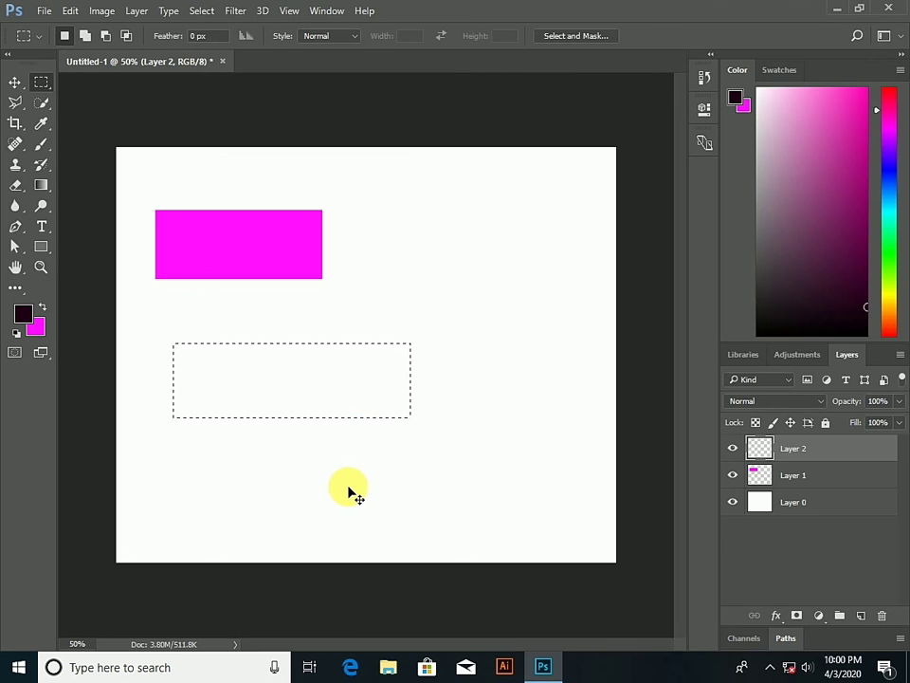
key(ctrl+BackSpace)
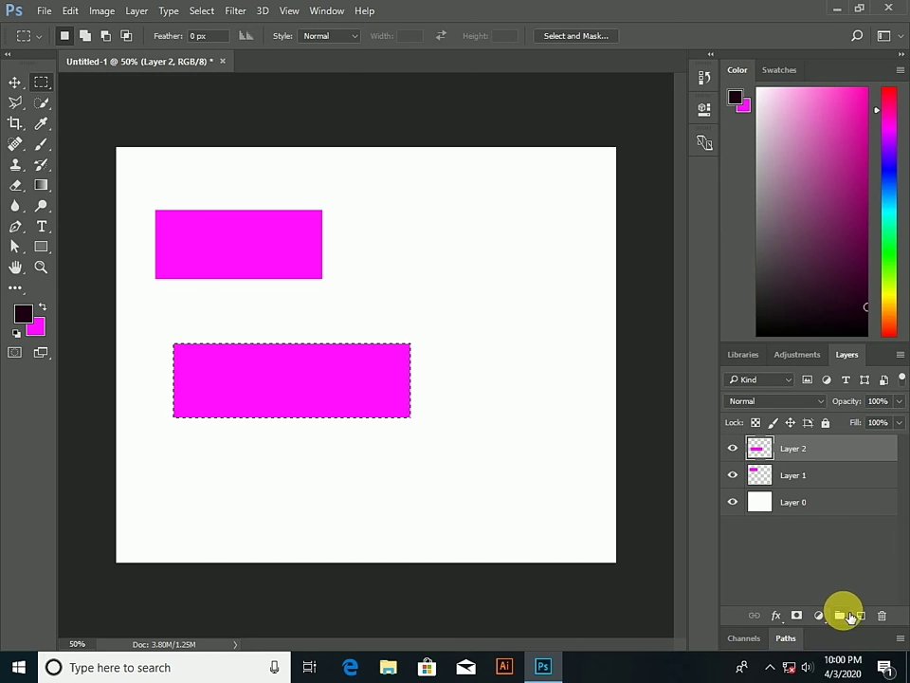
On a new layer, fill a top-right rectangle with the dark foreground colour
click(861, 615)
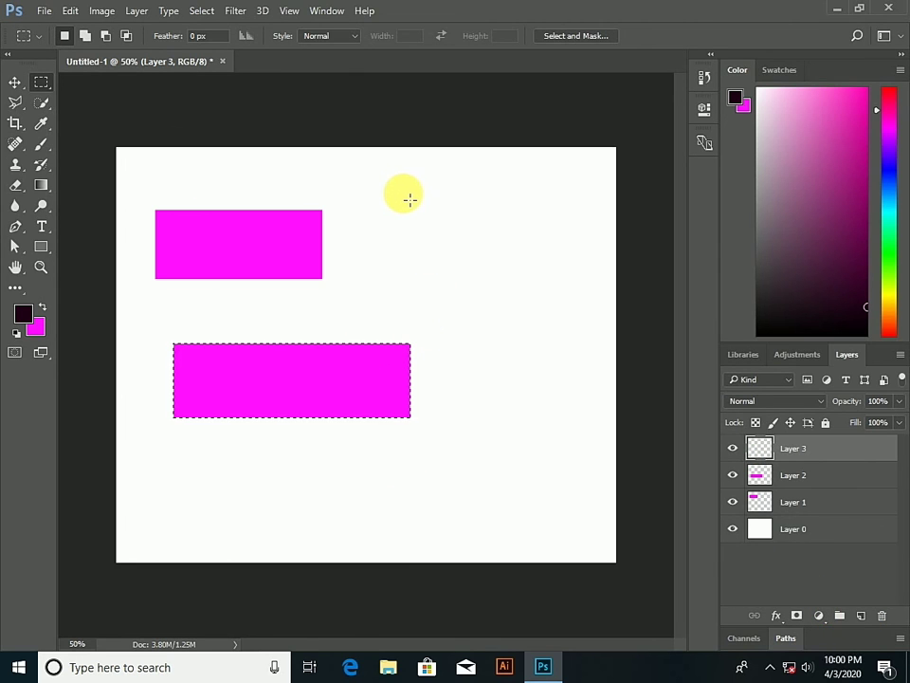
drag(403, 193, 562, 257)
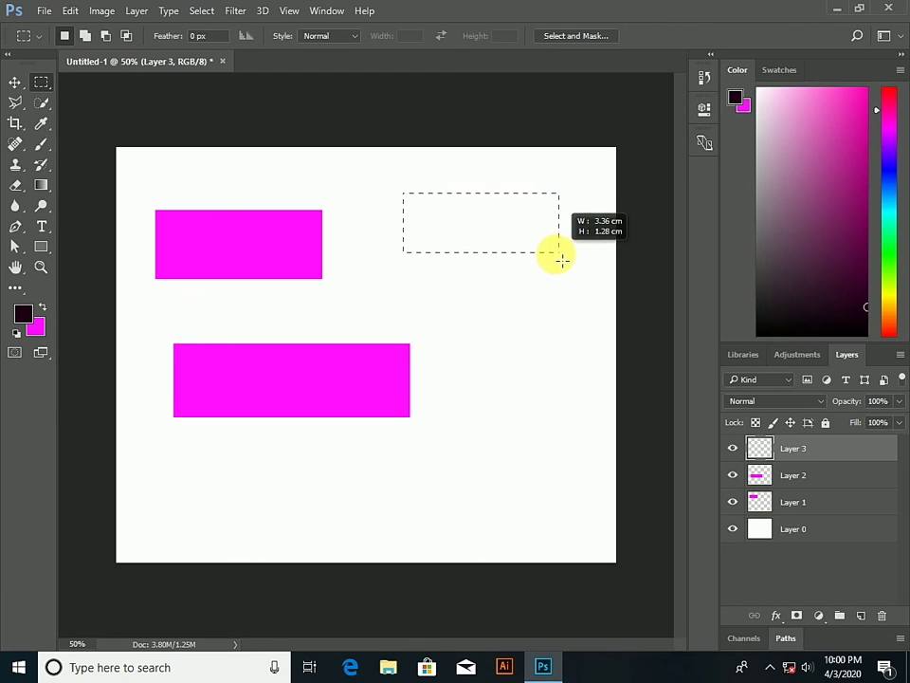
key(alt+BackSpace)
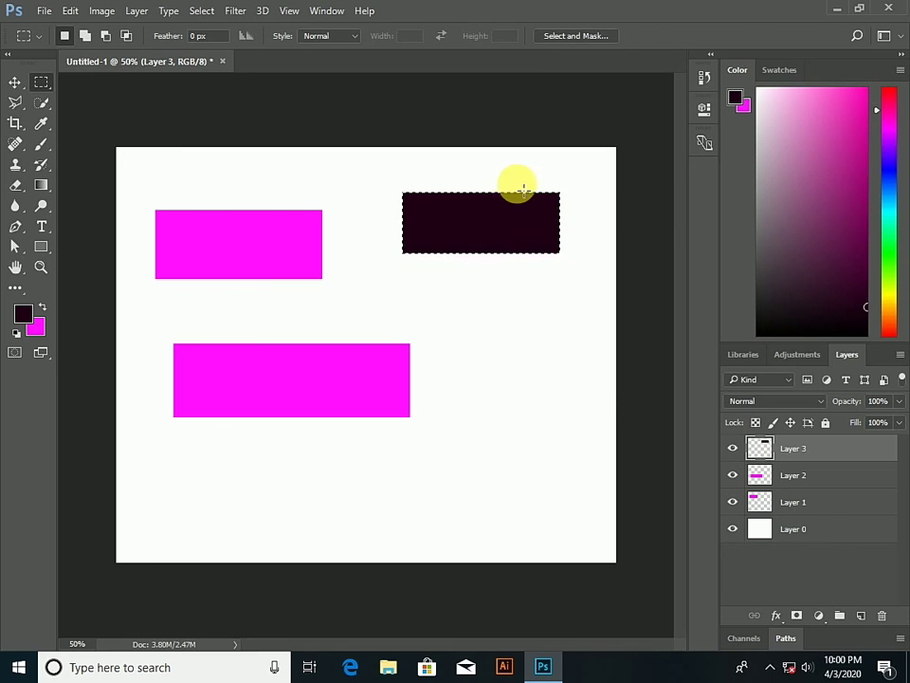
click(14, 83)
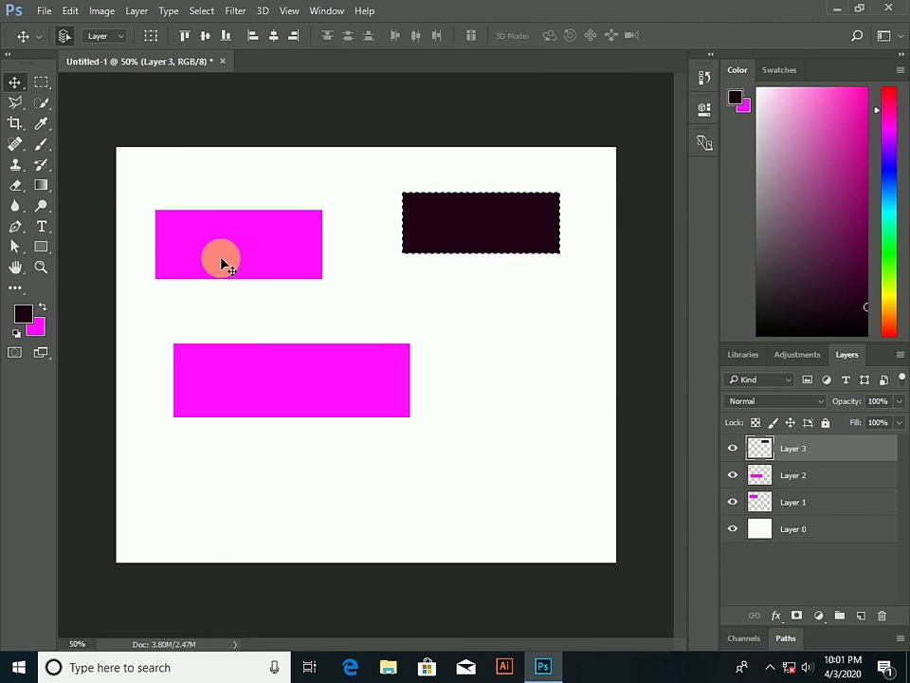
Dismiss the error and nudge the selected dark piece on Layer 3 back into place
mouse_move(224, 265)
mouse_down()
mouse_move(230, 243)
mouse_move(193, 260)
mouse_up()
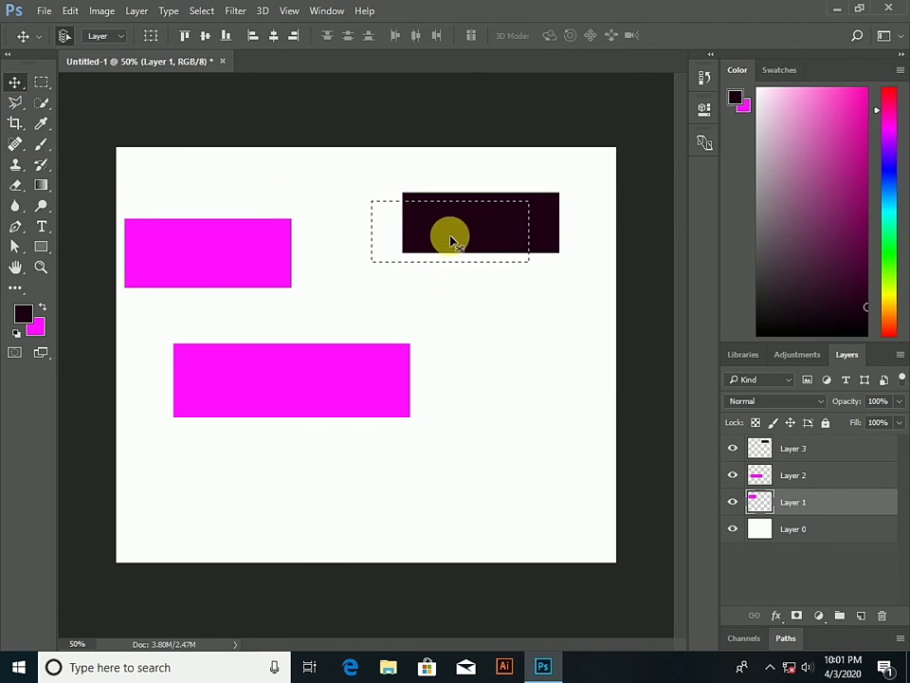
click(477, 221)
click(472, 252)
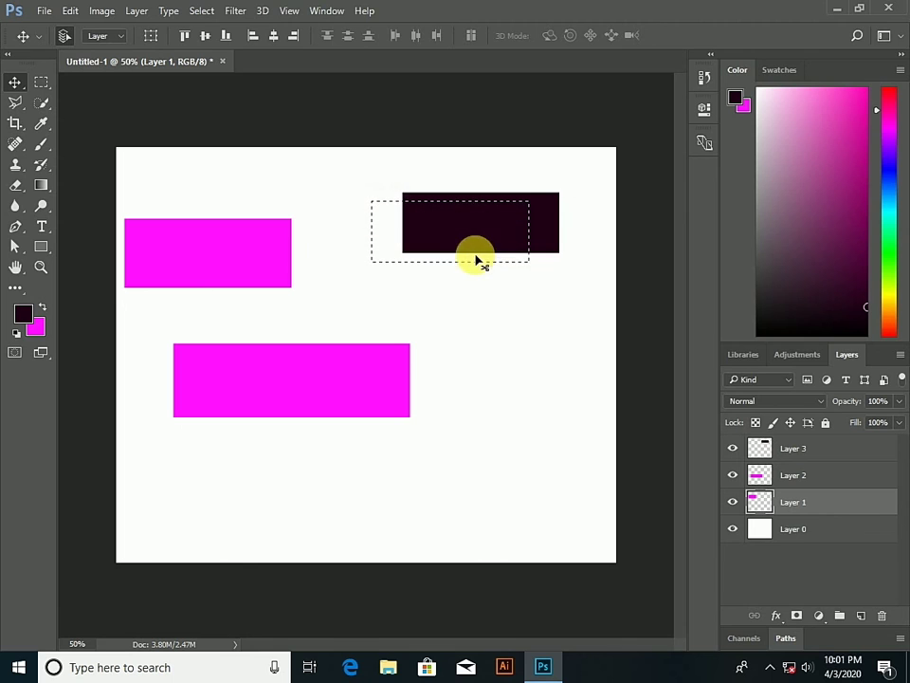
click(817, 452)
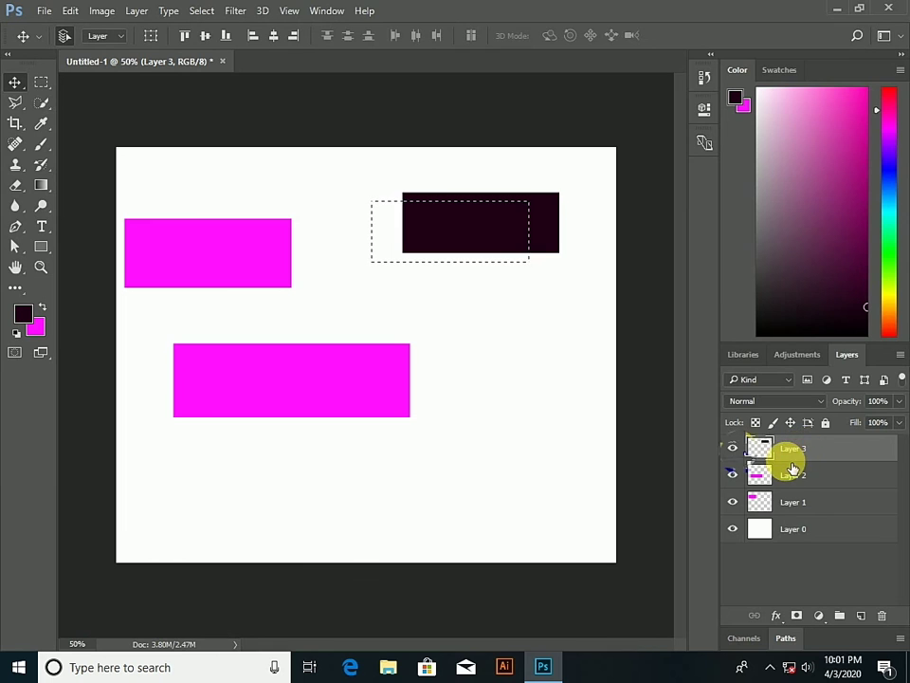
click(732, 448)
click(732, 448)
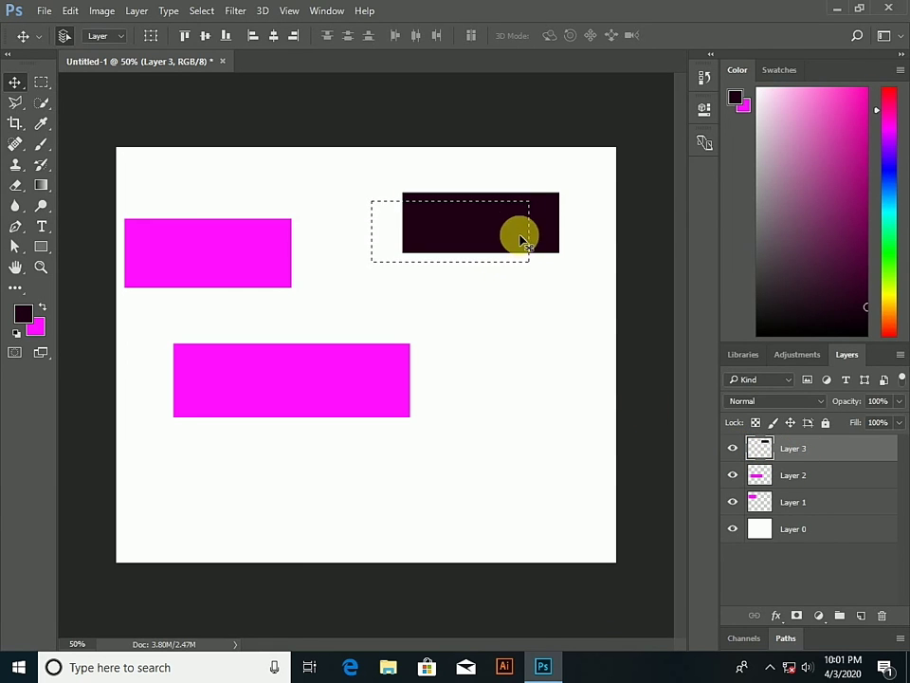
mouse_move(521, 240)
mouse_down()
mouse_move(500, 303)
mouse_move(489, 230)
mouse_up()
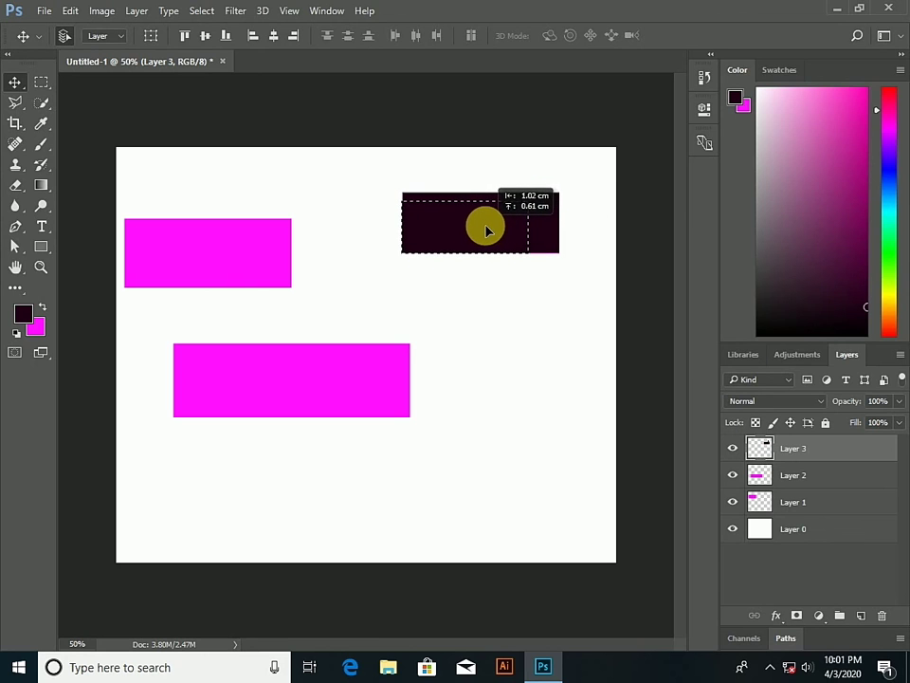
drag(487, 223, 482, 230)
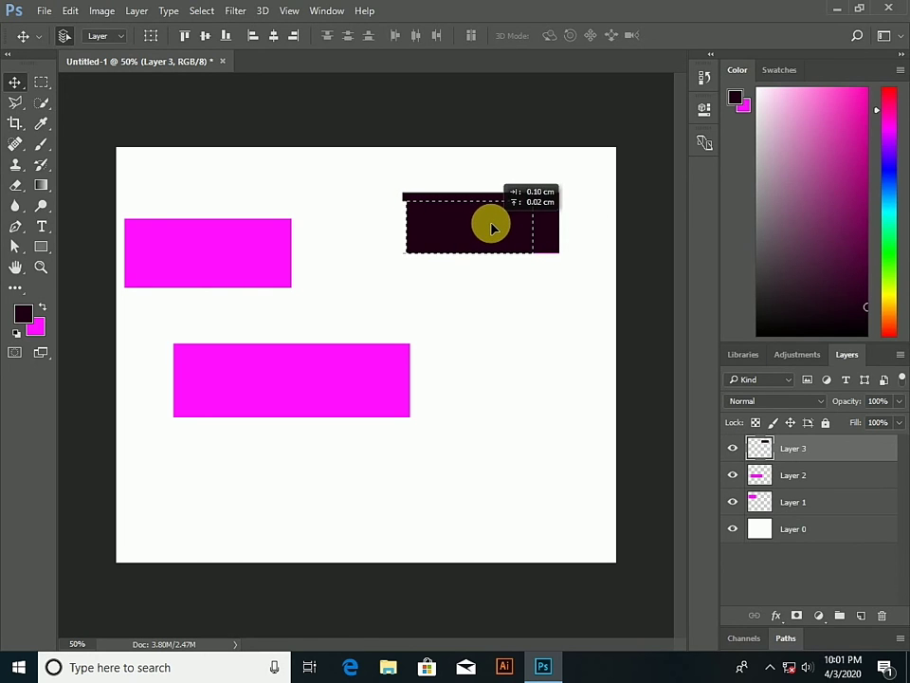
Deselect, move the lower magenta rectangle toward the centre and the upper-left one rightward
click(366, 362)
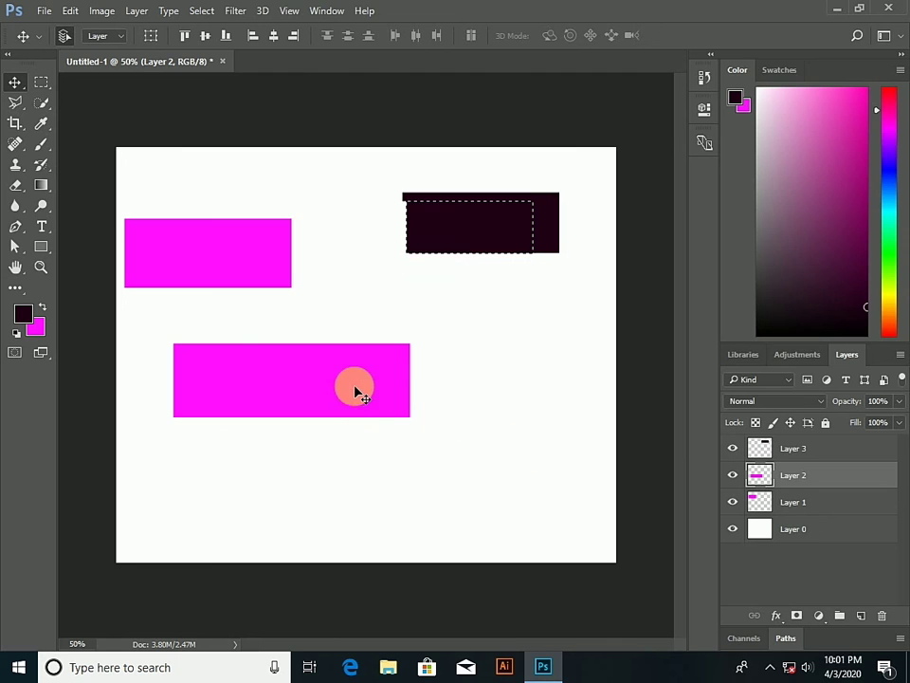
mouse_move(318, 382)
mouse_down()
mouse_move(377, 389)
mouse_move(303, 404)
mouse_move(344, 404)
mouse_move(396, 434)
mouse_move(388, 449)
mouse_move(382, 398)
mouse_move(382, 447)
mouse_move(429, 421)
mouse_move(355, 418)
mouse_move(335, 440)
mouse_up()
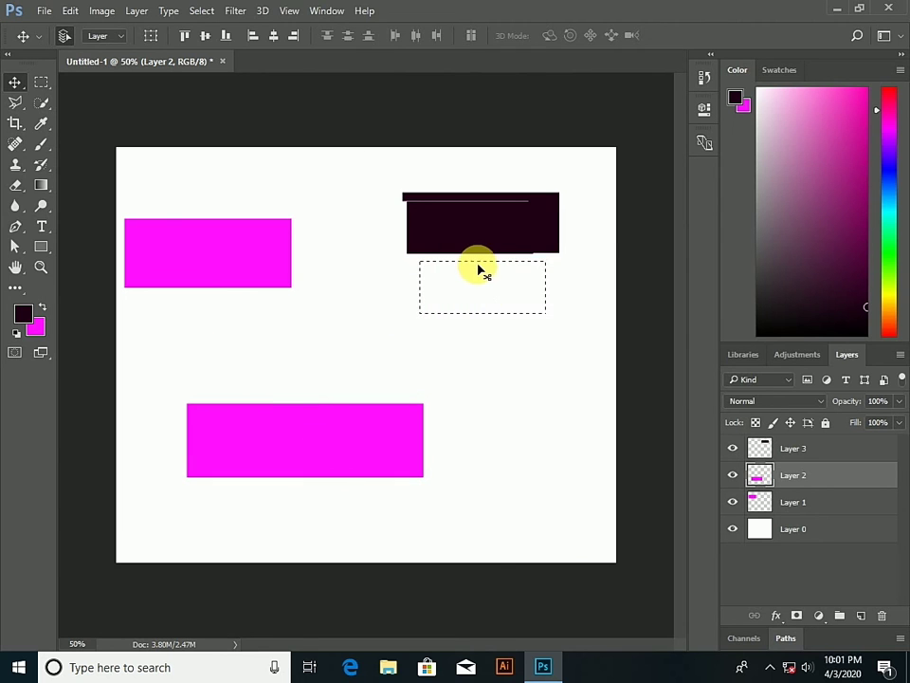
click(203, 11)
click(218, 26)
drag(344, 428, 329, 395)
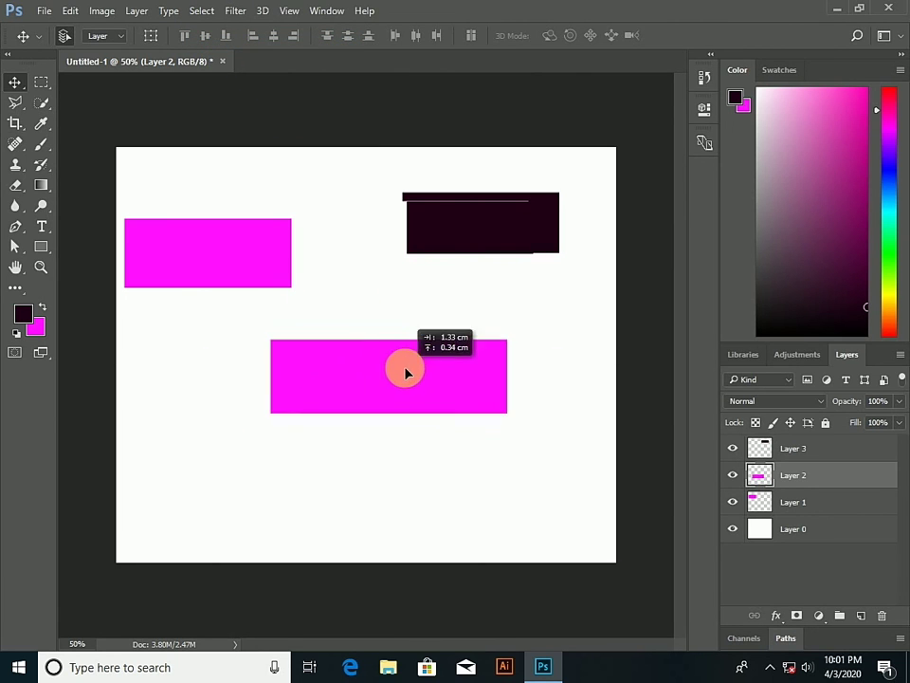
drag(329, 395, 368, 372)
drag(256, 275, 308, 264)
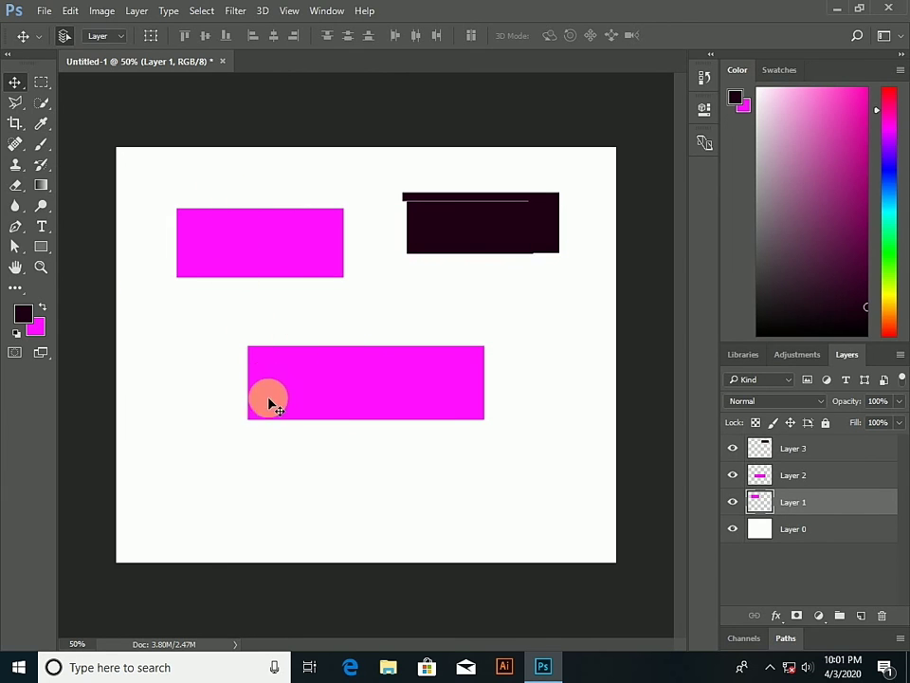
click(320, 403)
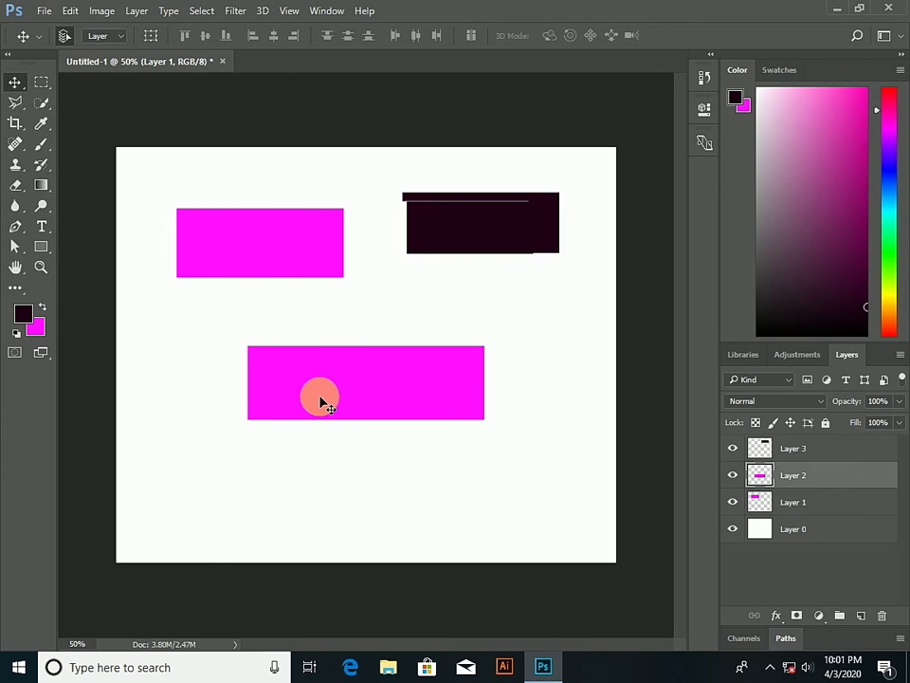
Give Layer 2 a yellow (#e4f51b) Color Overlay layer style
double_click(764, 481)
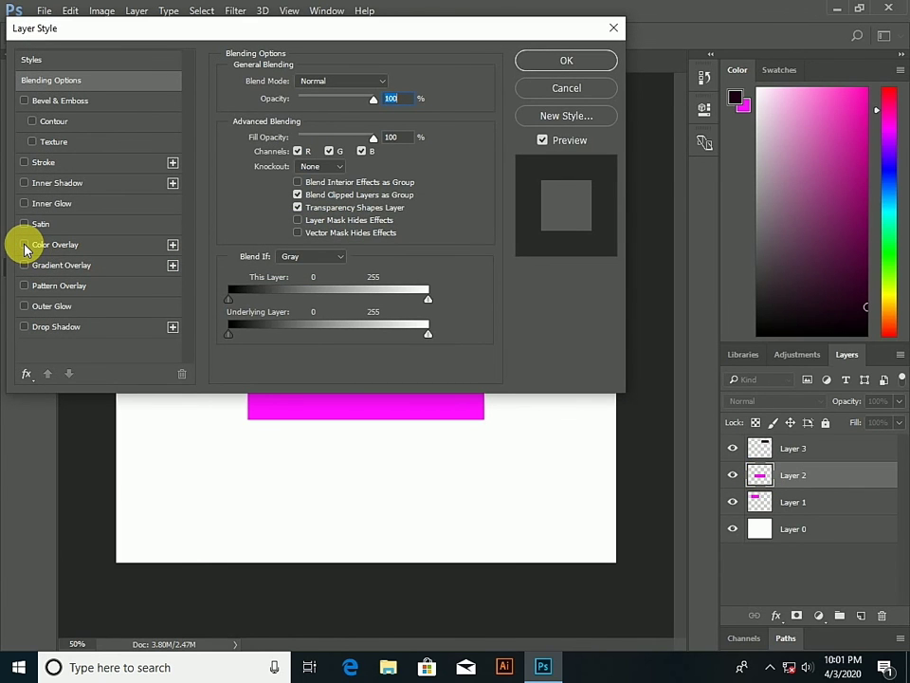
click(25, 248)
click(566, 60)
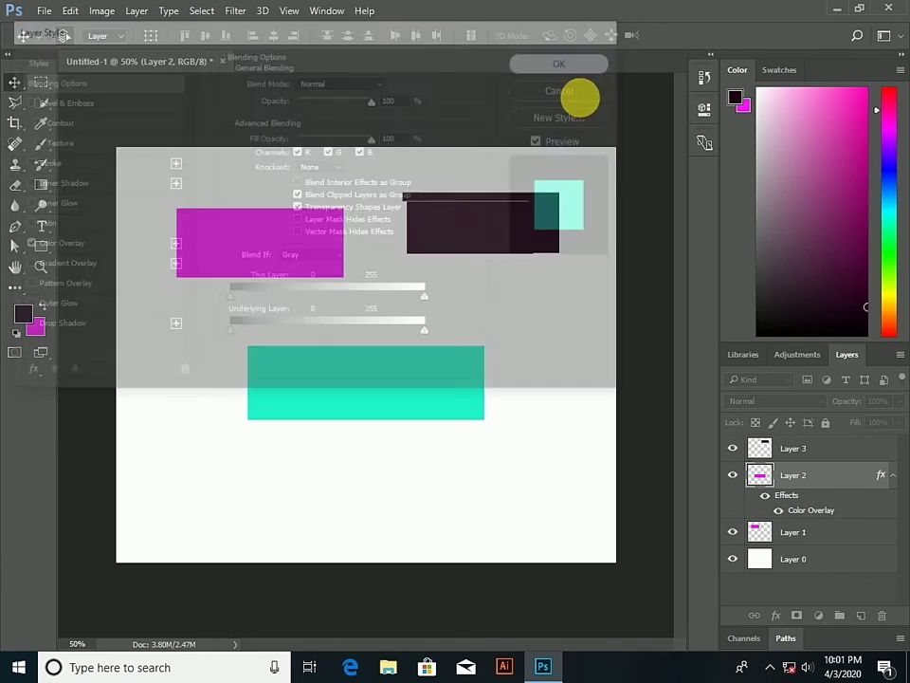
double_click(813, 513)
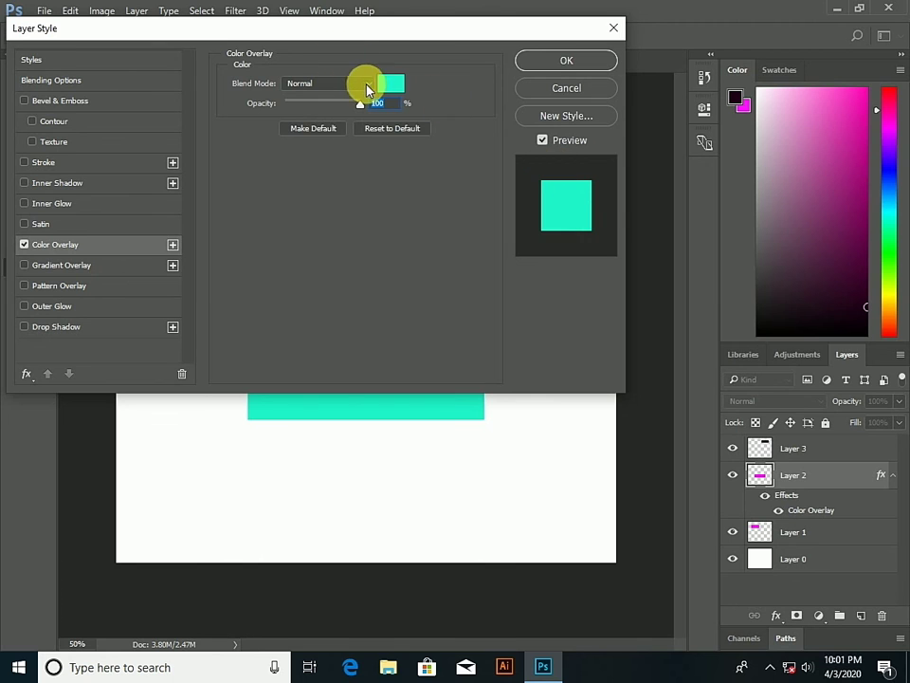
click(385, 85)
click(273, 183)
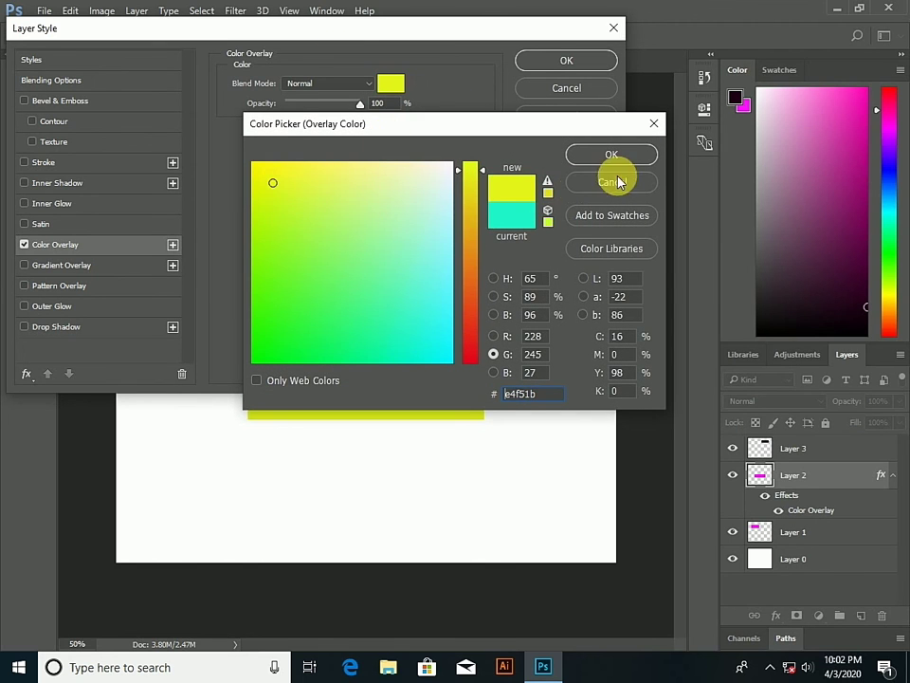
click(645, 154)
click(569, 61)
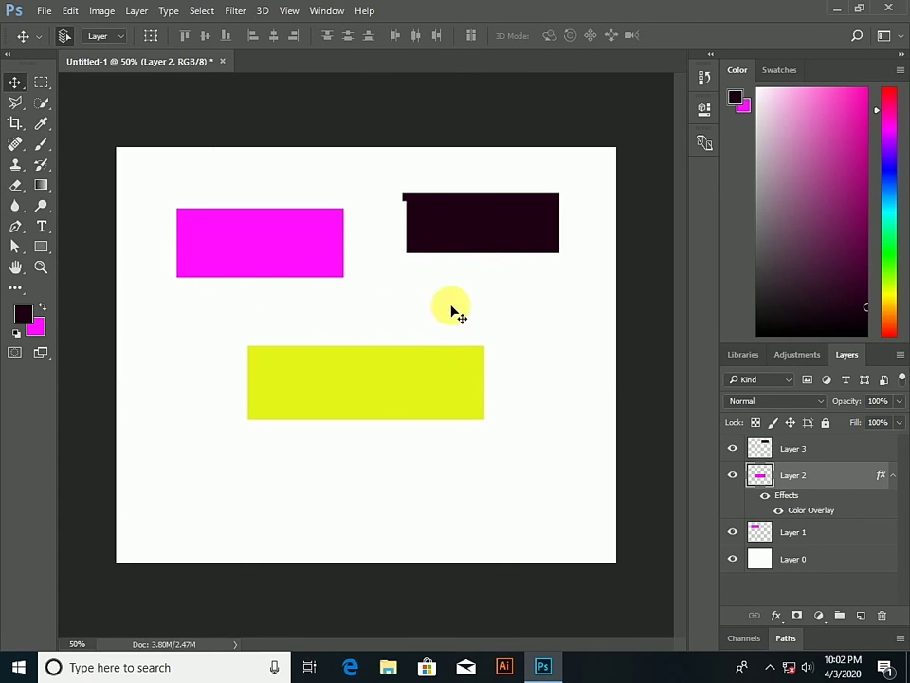
Try a Single Row Marquee selection on the canvas, then deselect it
click(40, 83)
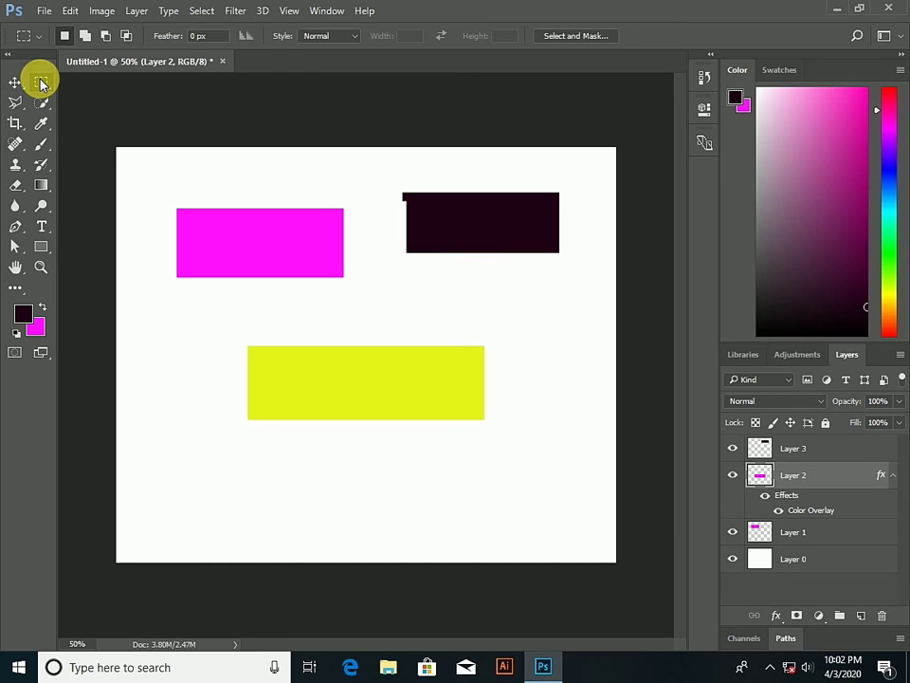
right_click(41, 83)
click(100, 112)
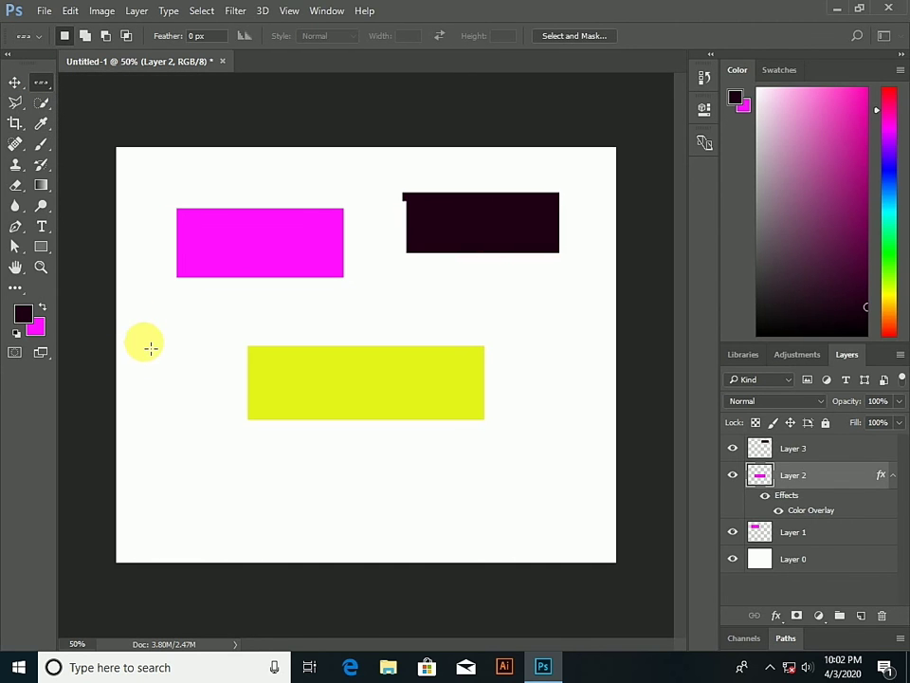
click(166, 348)
drag(165, 347, 186, 349)
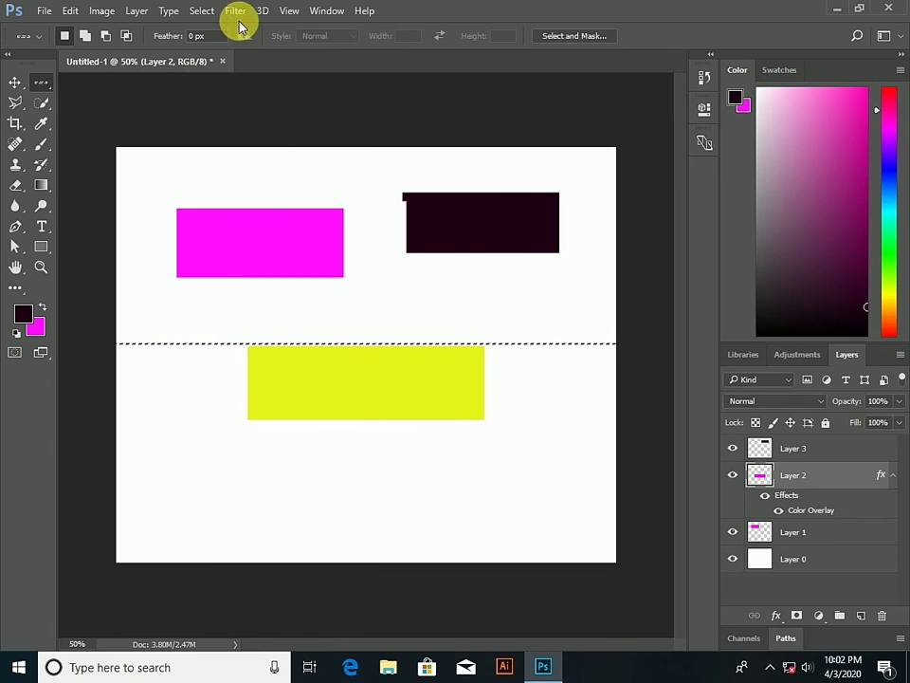
click(209, 11)
click(217, 40)
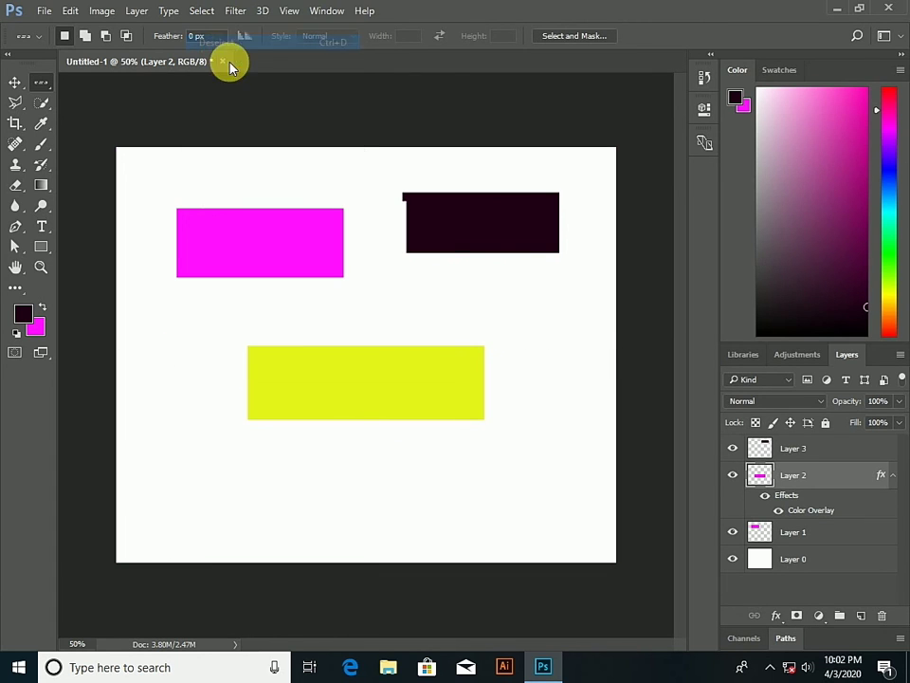
Draw a circular selection left of the lower rectangle on Layer 2 and fill it
right_click(41, 83)
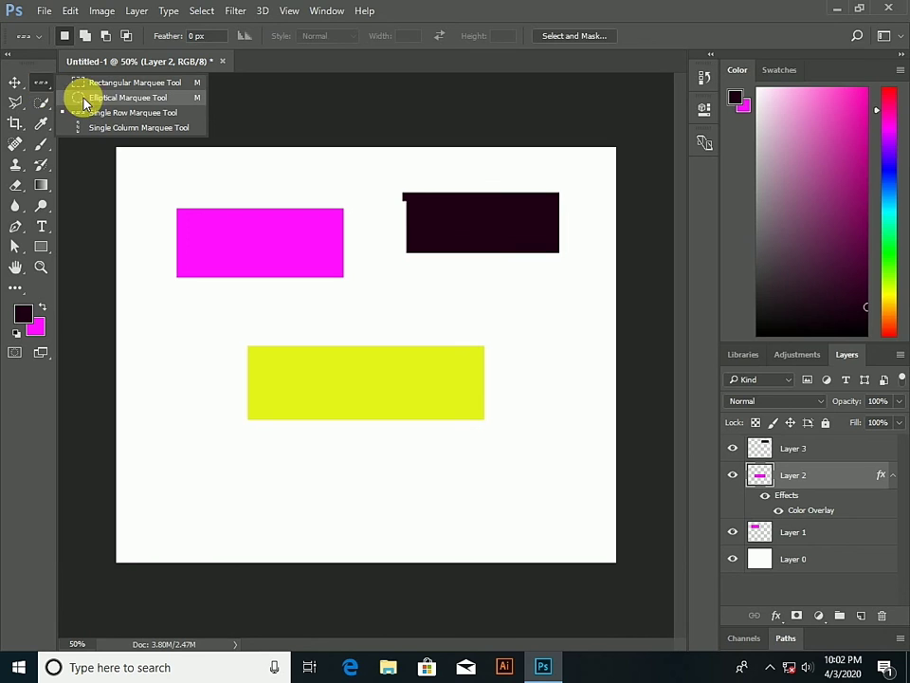
click(136, 99)
drag(148, 317, 234, 412)
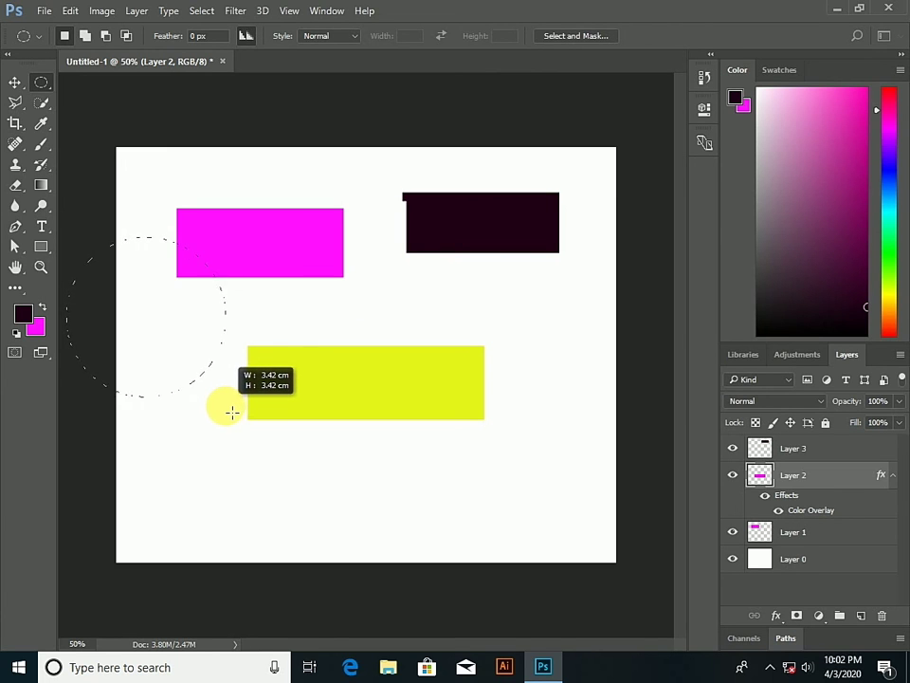
mouse_move(232, 411)
mouse_down()
mouse_move(179, 361)
mouse_move(237, 396)
mouse_move(242, 427)
mouse_move(241, 404)
mouse_up()
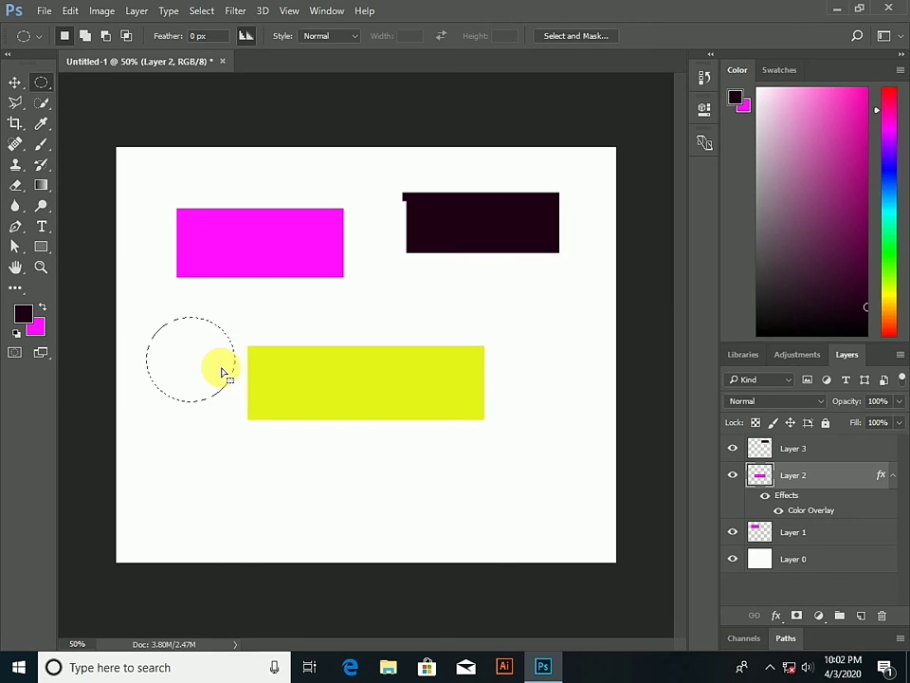
key(alt+BackSpace)
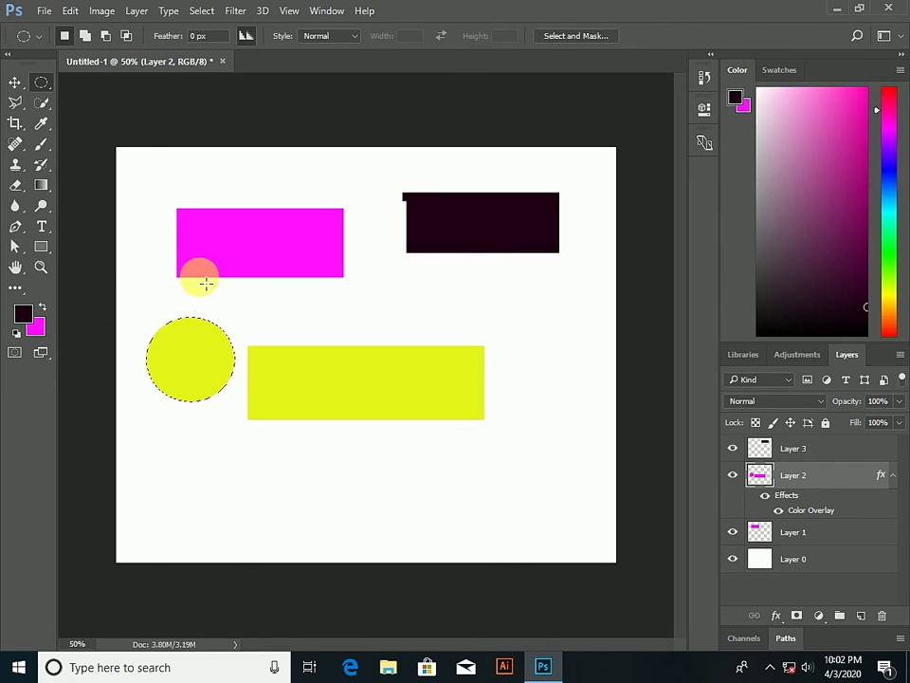
right_click(42, 85)
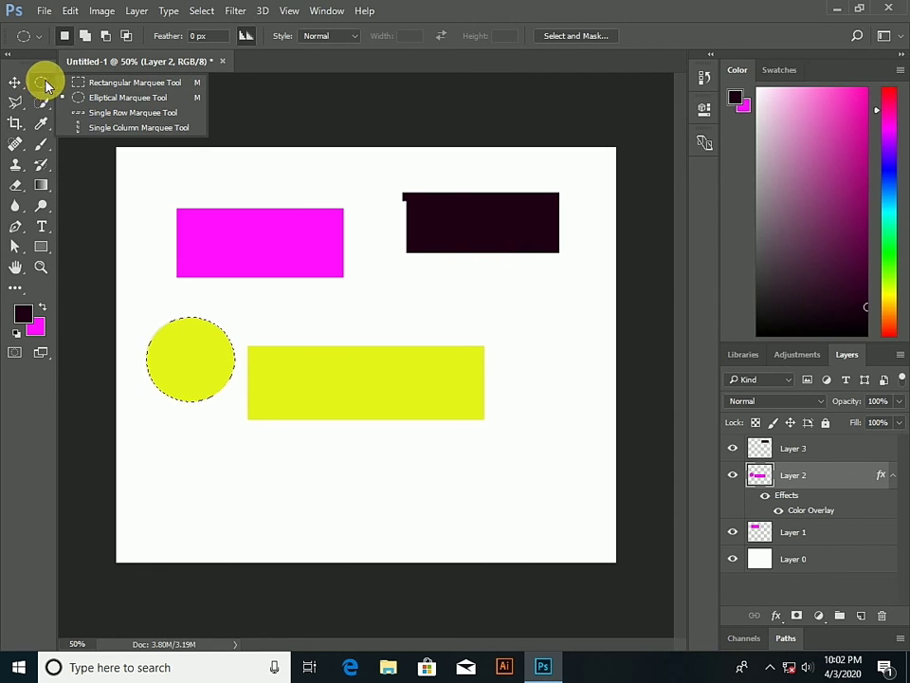
click(13, 83)
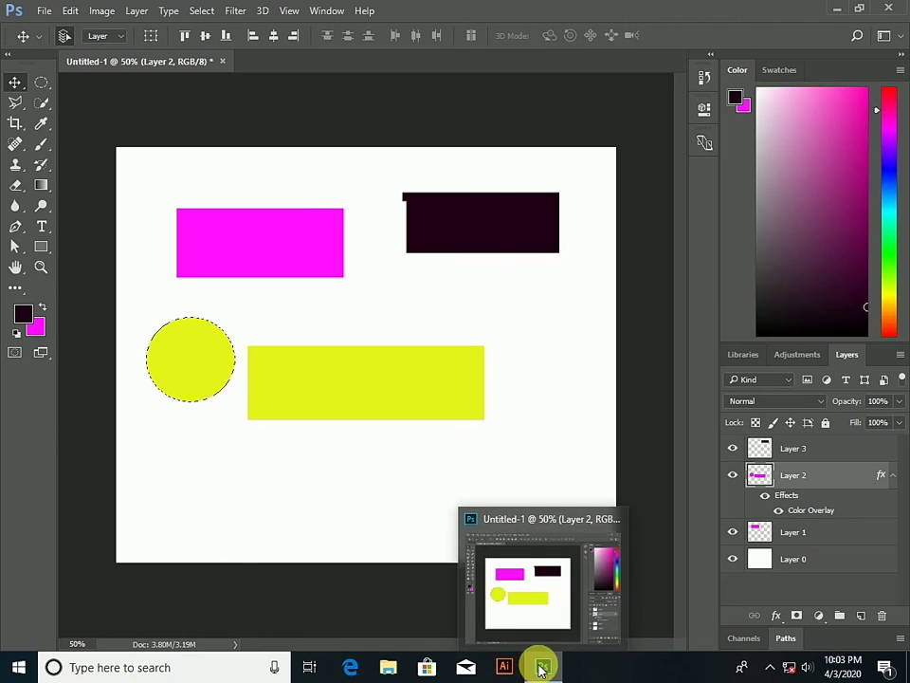
click(455, 272)
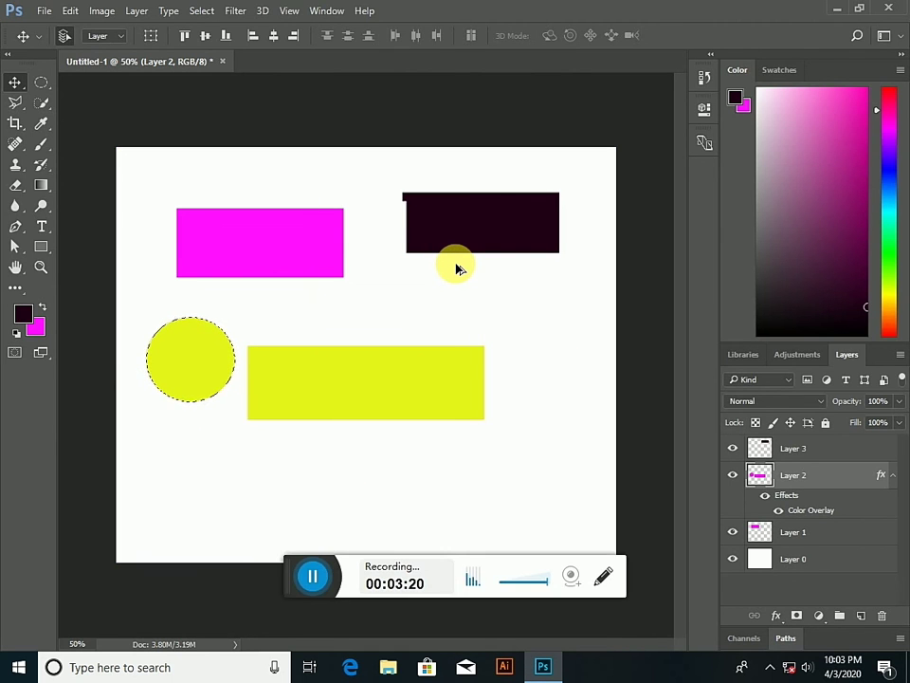